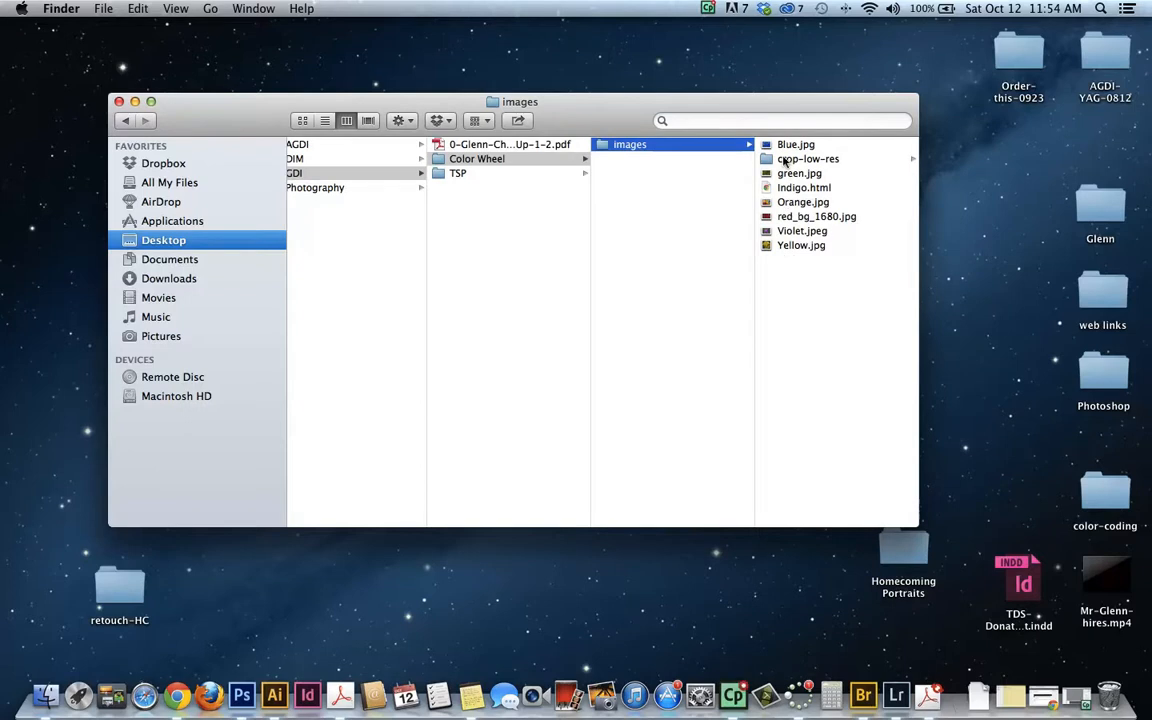
Switch to Illustrator and create a new document with the Tabloid size in inches
{"action": "scroll", "coordinate": [766, 176], "scroll_direction": "left", "scroll_amount": 5}
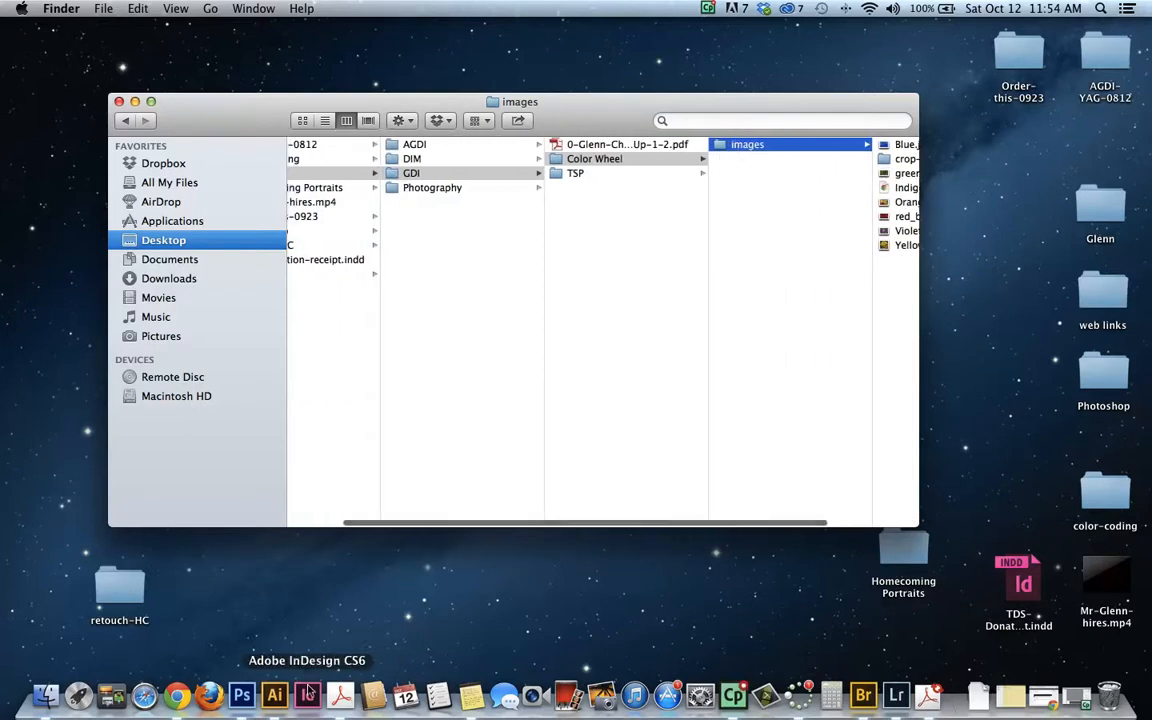
{"action": "left_click", "coordinate": [274, 695]}
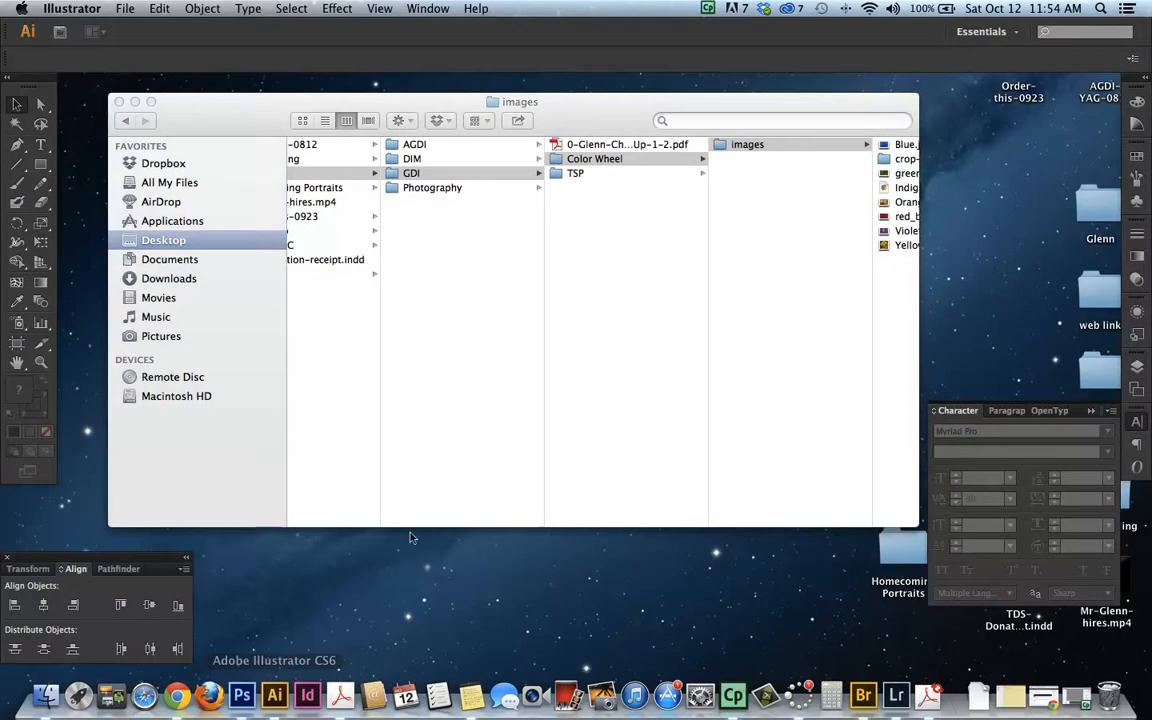
{"action": "left_click", "coordinate": [121, 8]}
{"action": "left_click", "coordinate": [133, 28]}
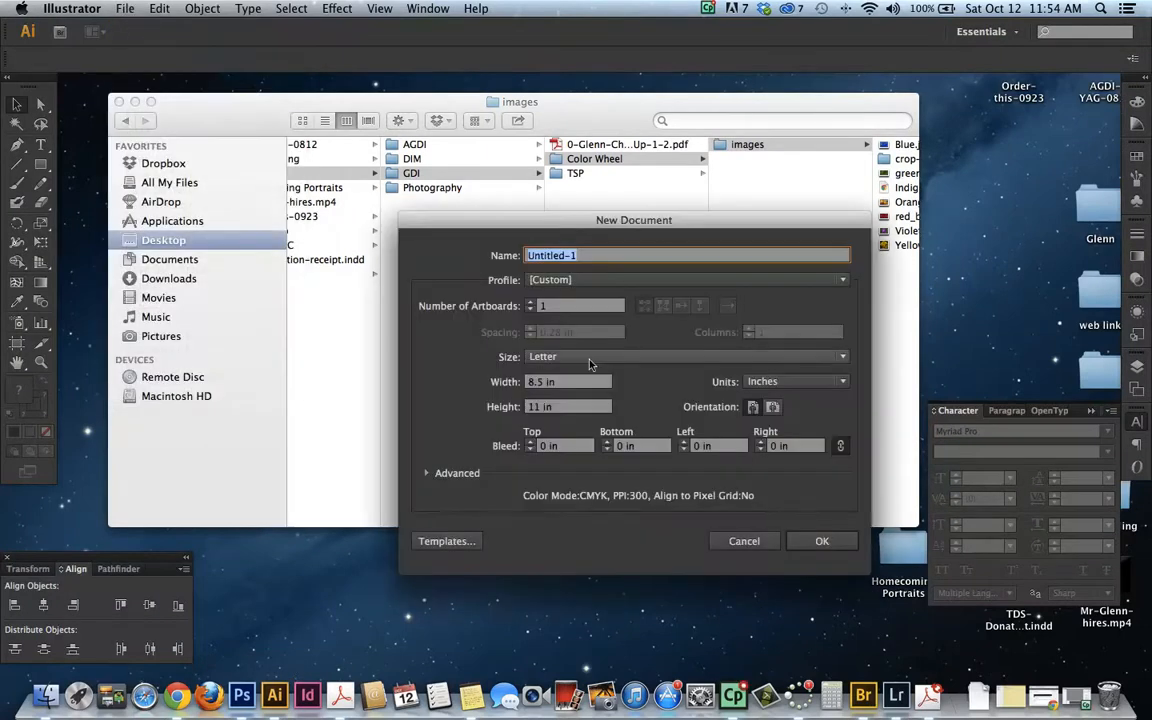
{"action": "left_click", "coordinate": [590, 360]}
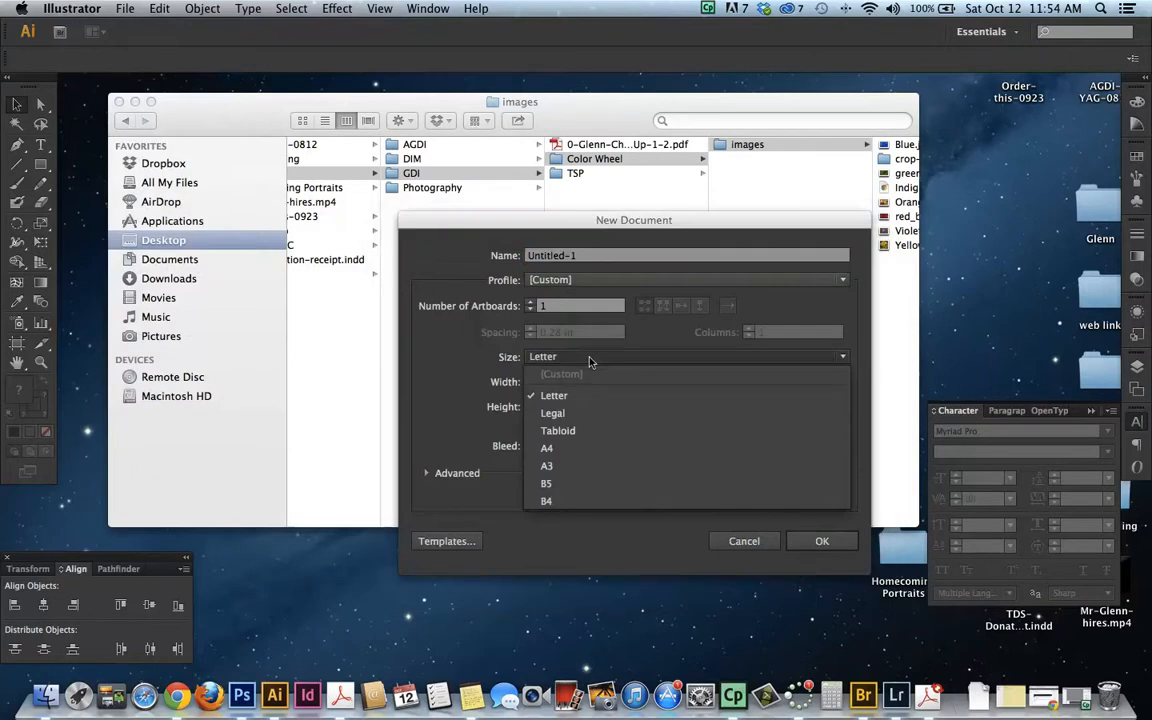
{"action": "left_click", "coordinate": [558, 430]}
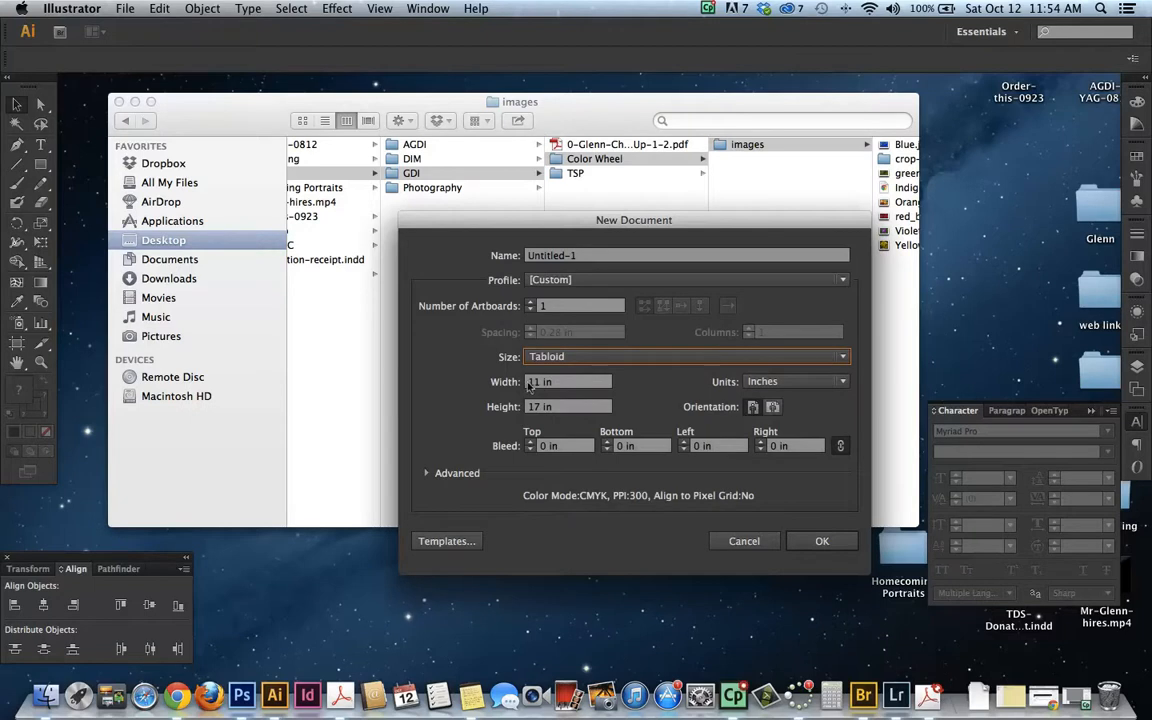
{"action": "left_click", "coordinate": [790, 381]}
{"action": "left_click", "coordinate": [766, 432]}
{"action": "left_click", "coordinate": [830, 541]}
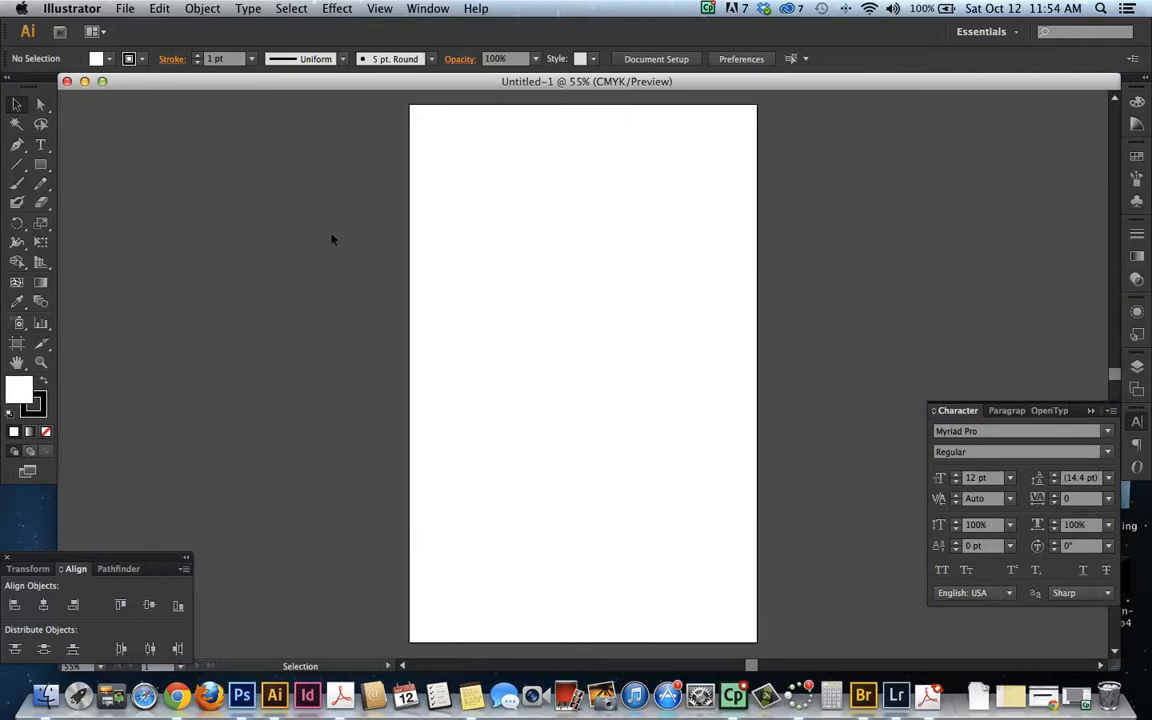
Add the title text "Color Wheel" at the top of the page and enlarge it to about 126 pt
{"action": "left_click", "coordinate": [41, 144]}
{"action": "left_click", "coordinate": [460, 124]}
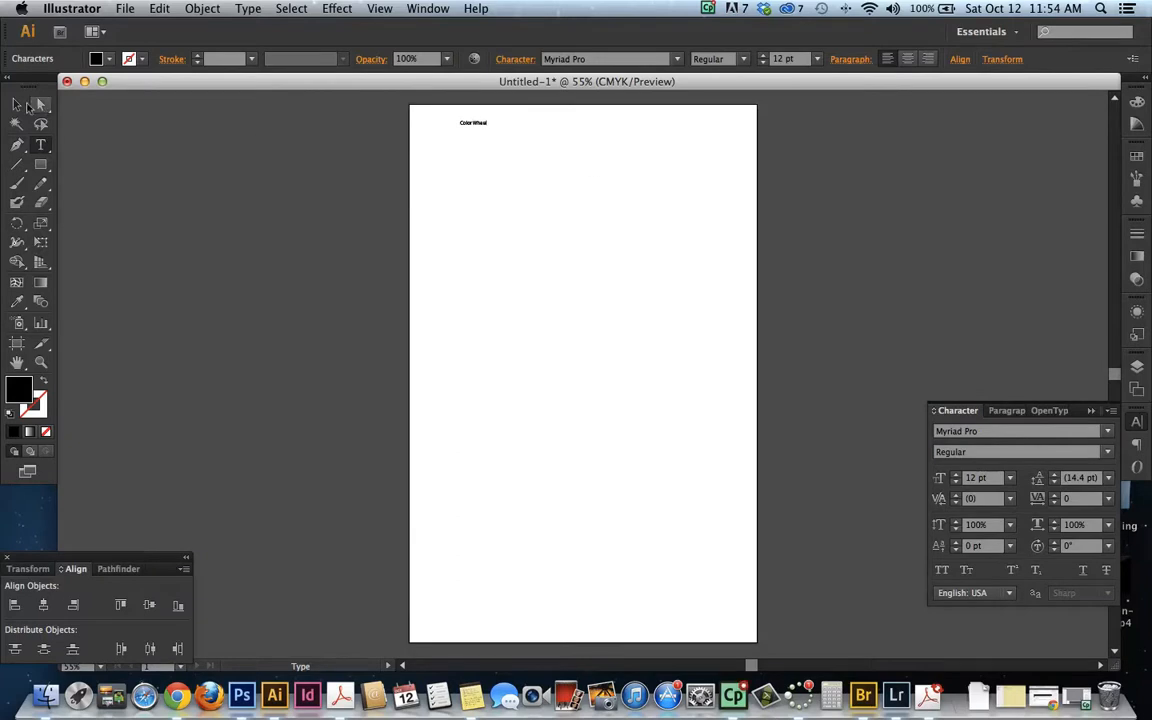
{"action": "key", "text": "Escape"}
{"action": "left_click_drag", "start_coordinate": [488, 127], "coordinate": [728, 212]}
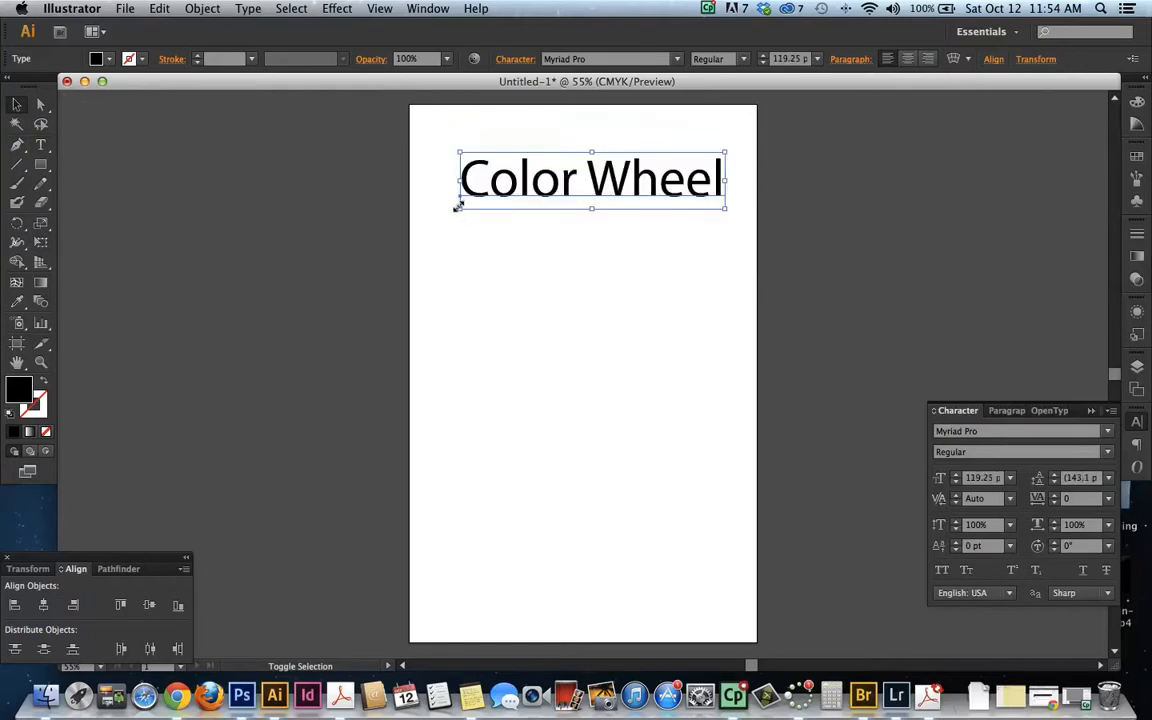
{"action": "mouse_move", "coordinate": [450, 205]}
{"action": "left_mouse_down"}
{"action": "mouse_move", "coordinate": [432, 206]}
{"action": "mouse_move", "coordinate": [443, 210]}
{"action": "left_mouse_up"}
{"action": "left_click_drag", "start_coordinate": [562, 194], "coordinate": [566, 170]}
Try the title in Bold and in the fonts Palatino and Sathu
{"action": "left_click", "coordinate": [740, 60]}
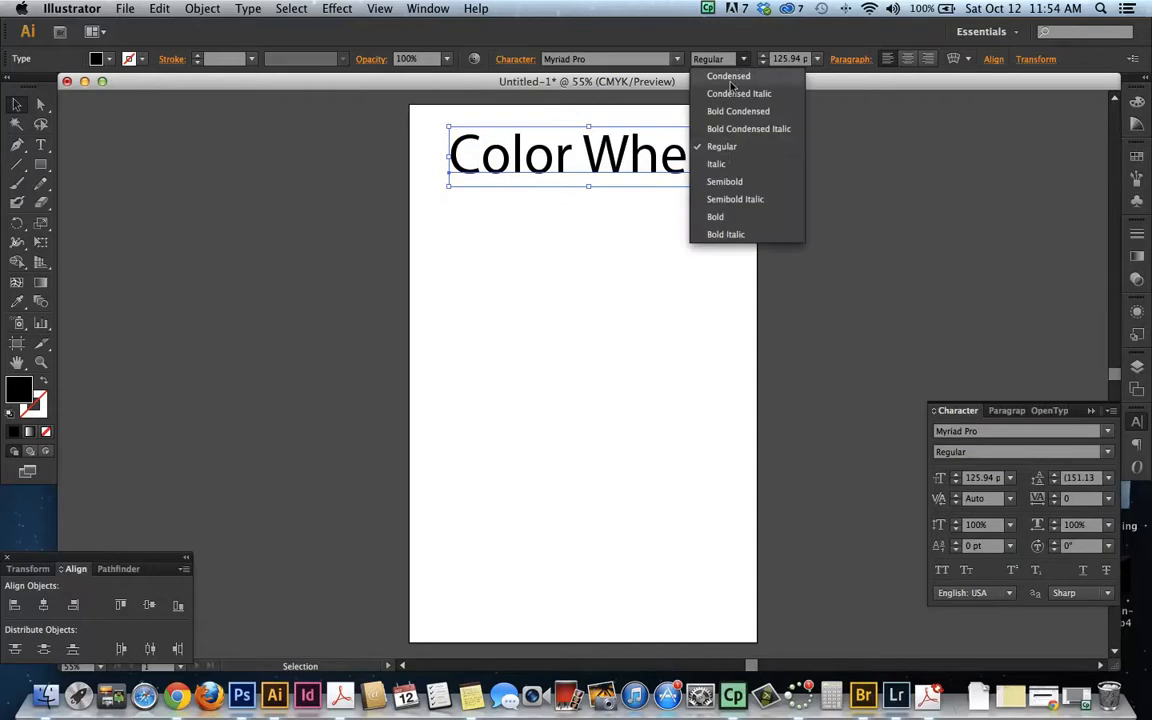
{"action": "left_click", "coordinate": [725, 216]}
{"action": "left_click", "coordinate": [598, 58]}
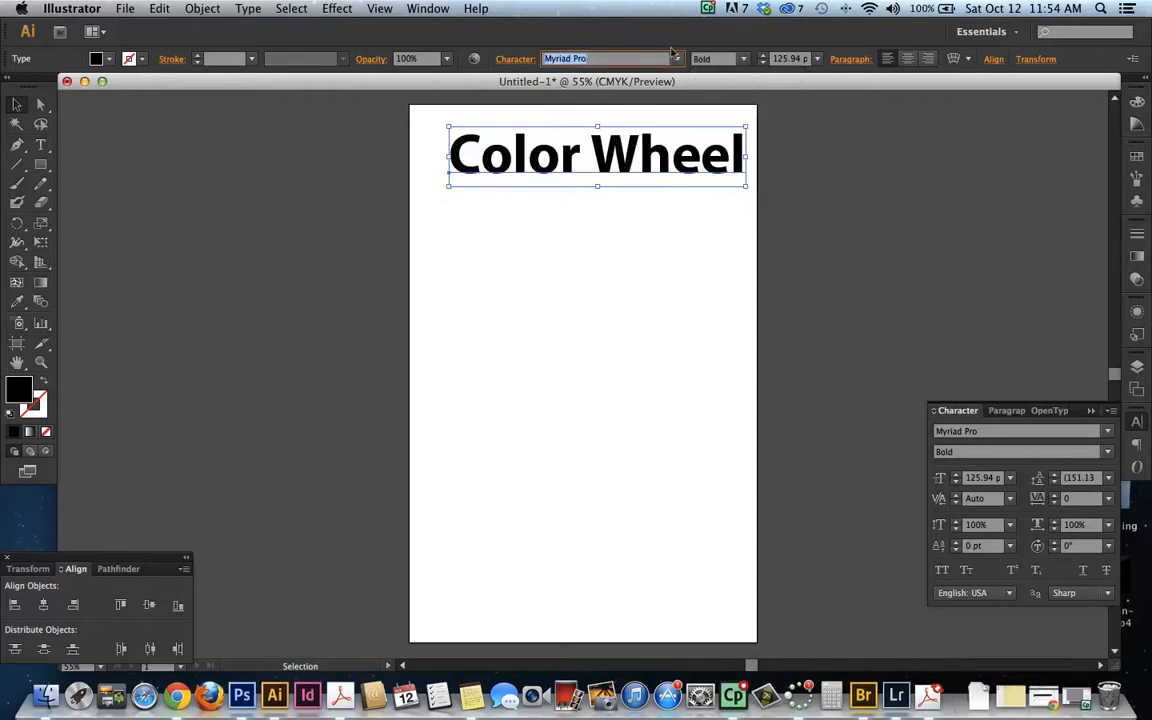
{"action": "left_click", "coordinate": [678, 58]}
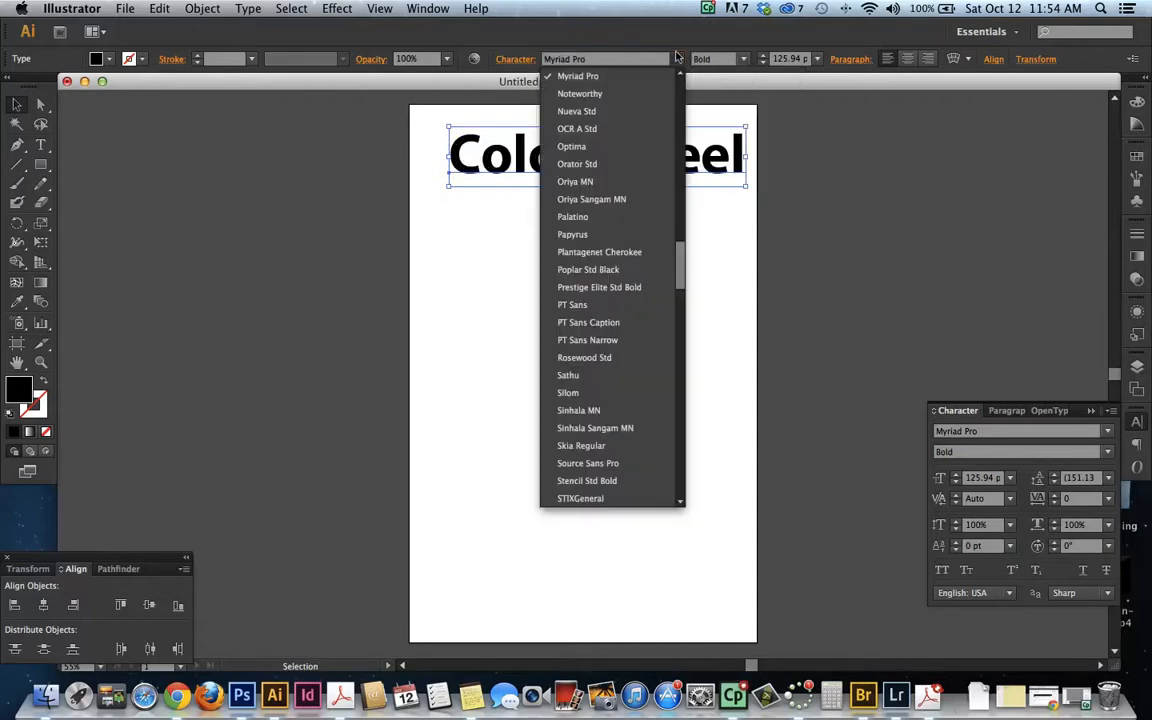
{"action": "left_click", "coordinate": [582, 217]}
{"action": "left_click", "coordinate": [674, 58]}
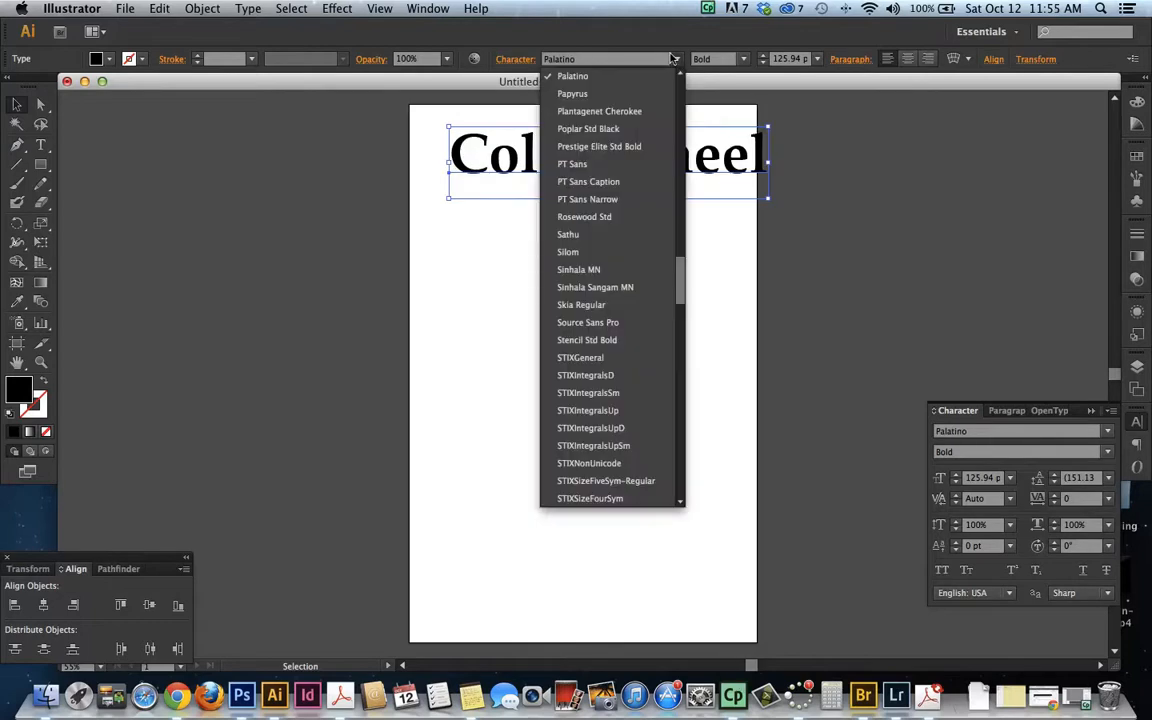
{"action": "left_click", "coordinate": [588, 241]}
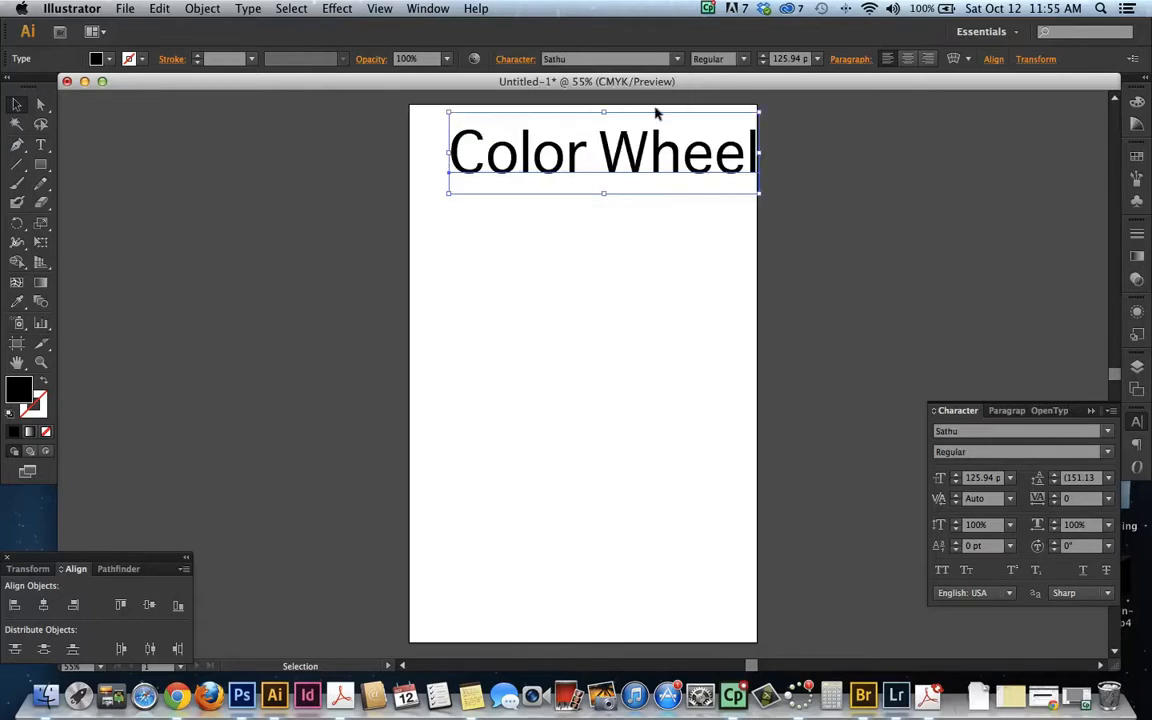
Set the title's font to STIXGeneral Bold
{"action": "left_click", "coordinate": [587, 58]}
{"action": "key", "text": "Down"}
{"action": "key", "text": "Down"}
{"action": "key", "text": "Down"}
{"action": "key", "text": "Down"}
{"action": "key", "text": "Down"}
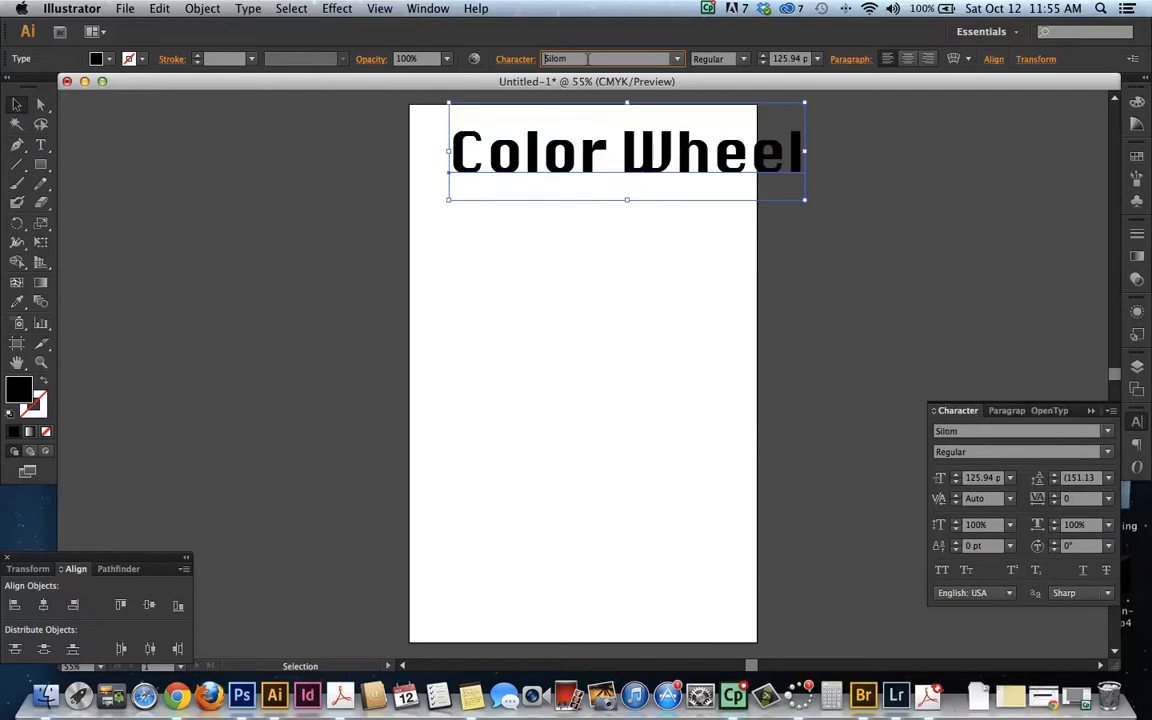
{"action": "key", "text": "Down"}
{"action": "key", "text": "Down"}
{"action": "key", "text": "Down"}
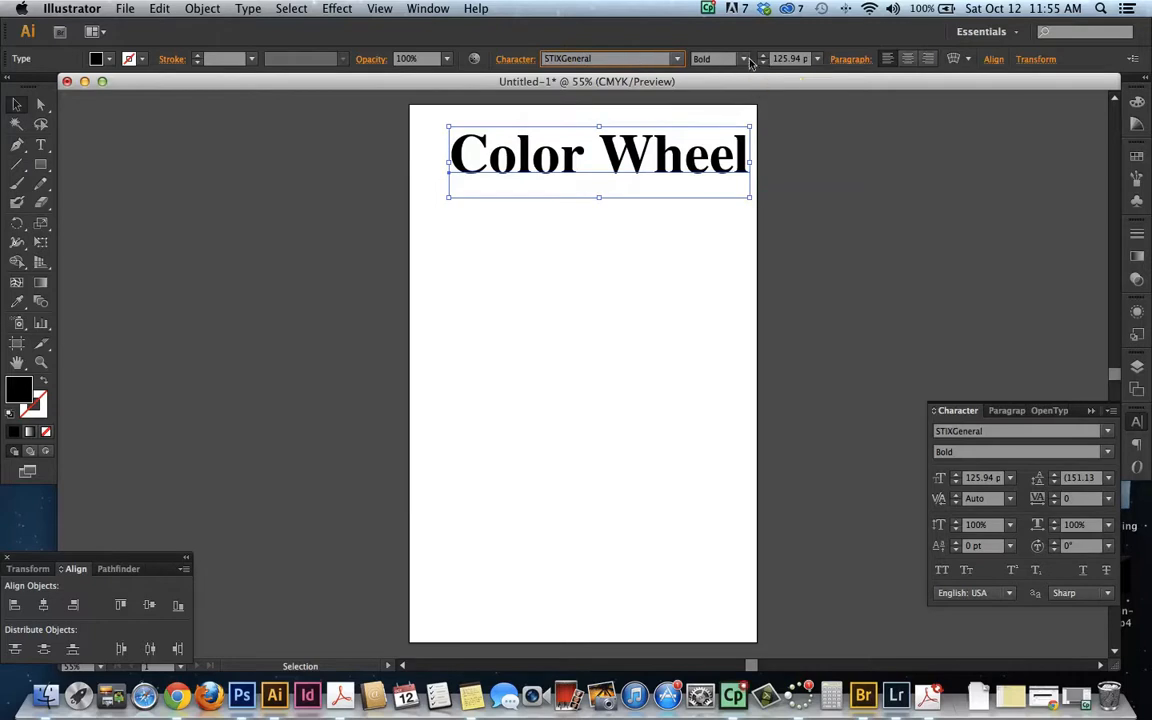
Shift the title toward the page's horizontal center and resize it to about 117.5 pt
{"action": "left_click_drag", "start_coordinate": [463, 145], "coordinate": [445, 146]}
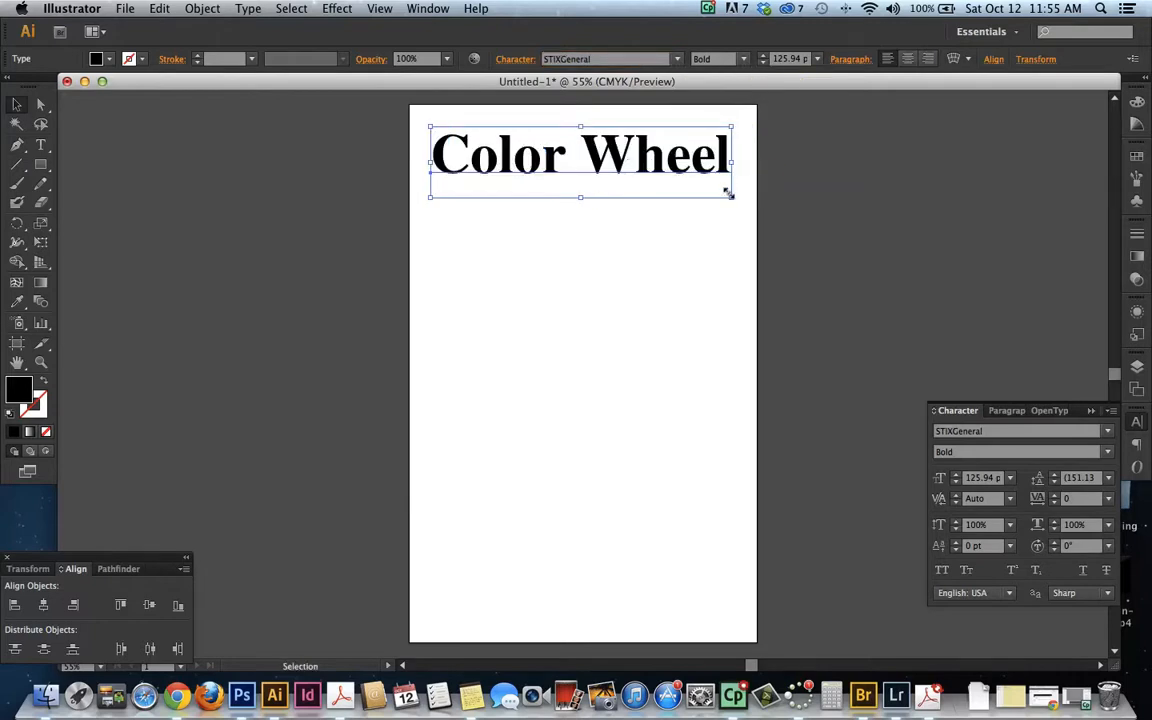
{"action": "left_click_drag", "start_coordinate": [729, 193], "coordinate": [740, 201]}
{"action": "left_click", "coordinate": [740, 203]}
Place a vertically flipped copy of the title below the original and convert the copy to outlines
{"action": "left_click", "coordinate": [598, 159]}
{"action": "left_click_drag", "start_coordinate": [598, 159], "coordinate": [560, 356]}
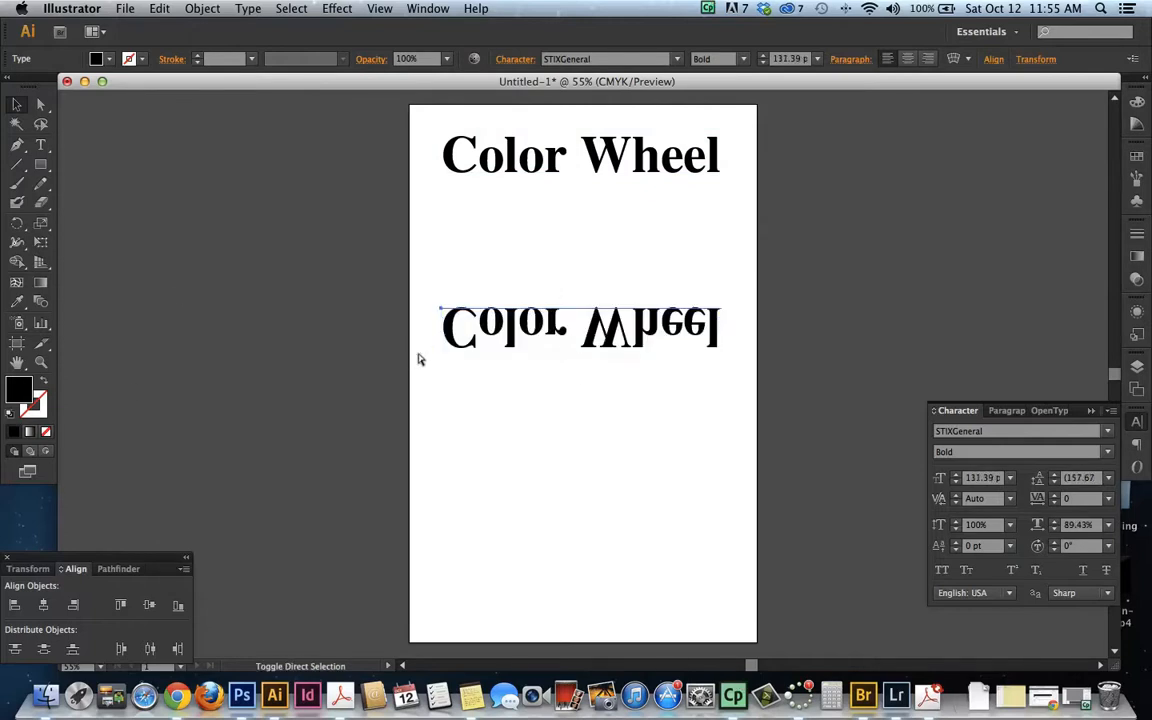
{"action": "key", "text": "super+shift+o"}
{"action": "key", "text": "v"}
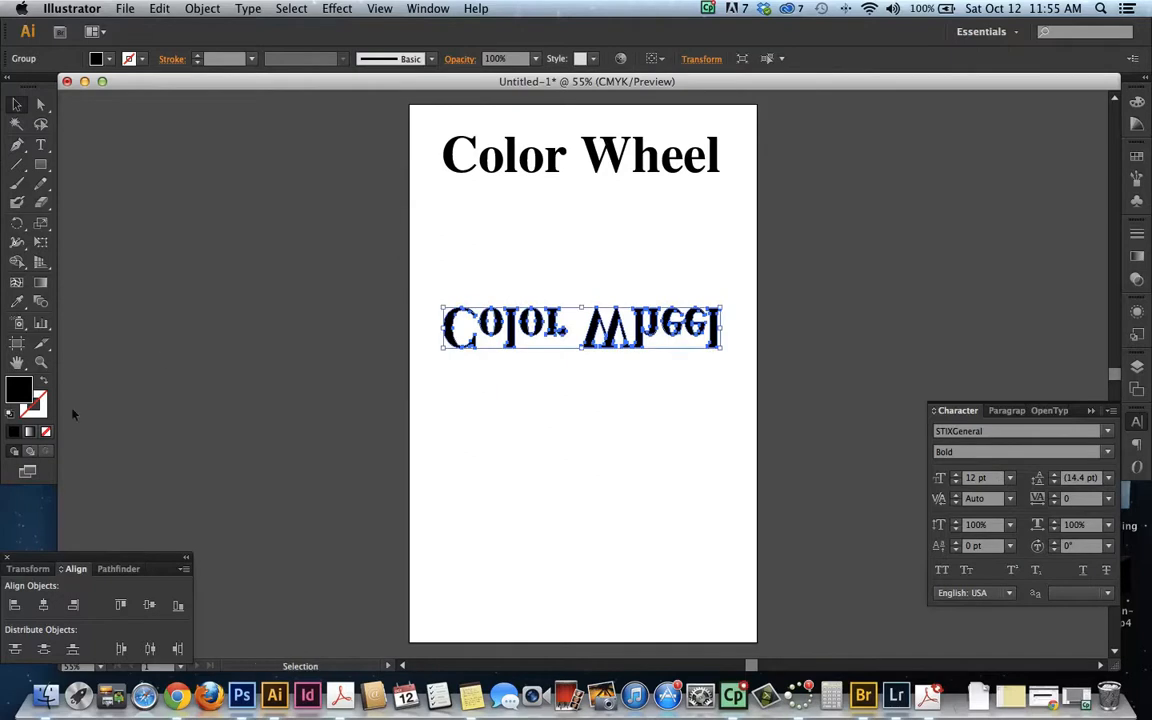
Fill the flipped text with a linear white-to-black gradient at an angle of 90°
{"action": "left_click", "coordinate": [29, 431]}
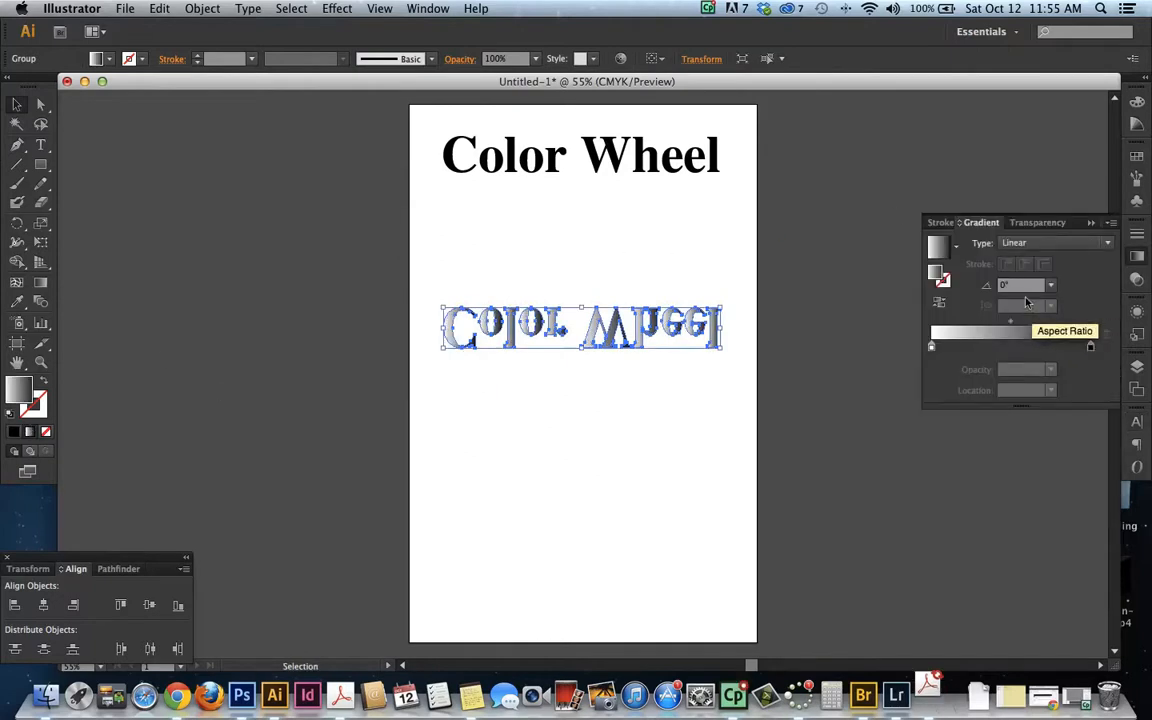
{"action": "type", "text": "9"}
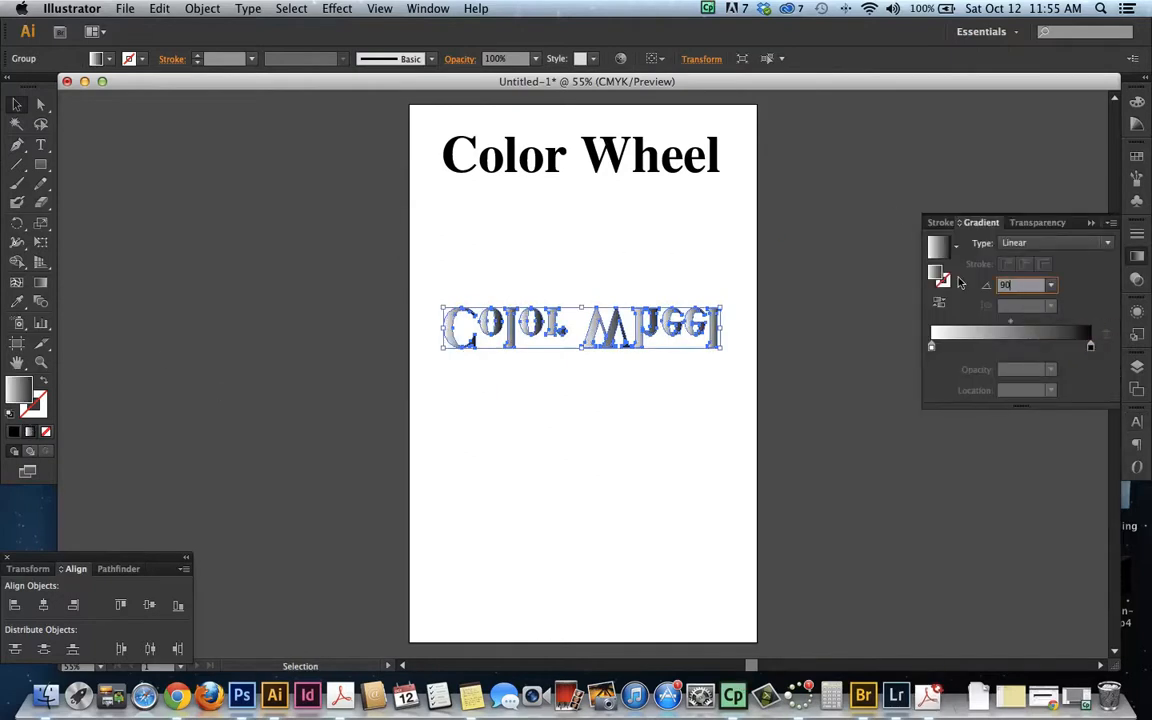
{"action": "type", "text": "0"}
{"action": "key", "text": "Return"}
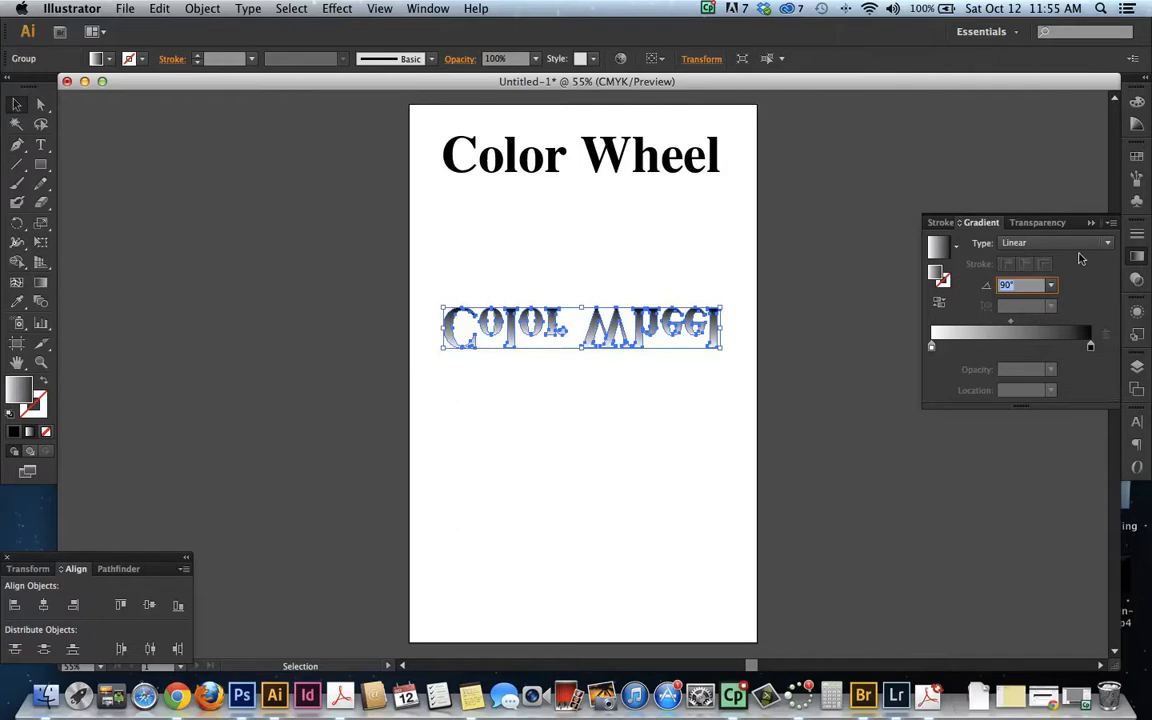
Examine where the Create Outlines command is offered for the live title text
{"action": "right_click", "coordinate": [447, 318]}
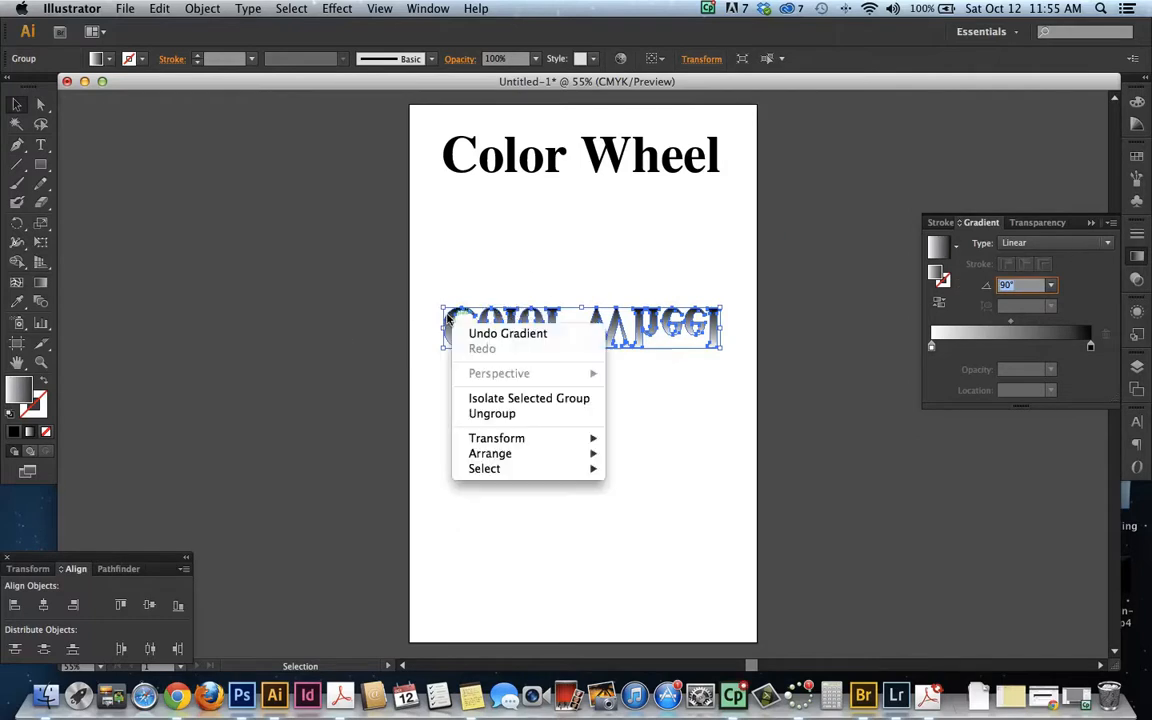
{"action": "left_click", "coordinate": [501, 221]}
{"action": "left_click", "coordinate": [503, 171]}
{"action": "right_click", "coordinate": [500, 169]}
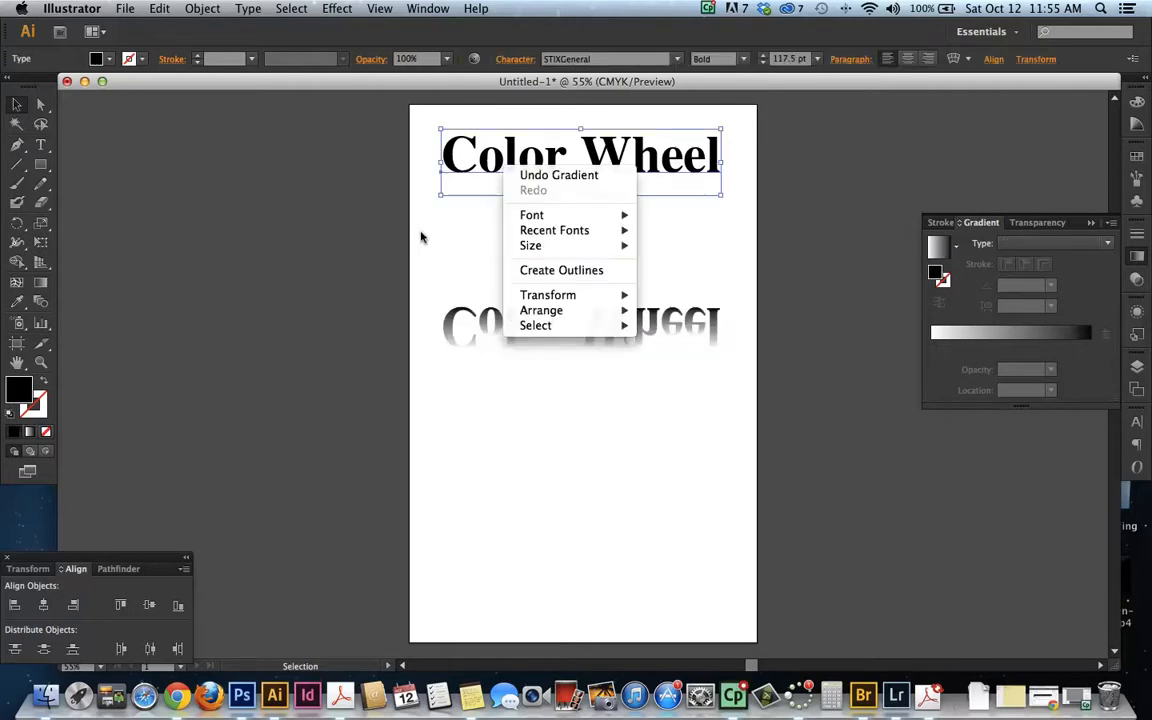
{"action": "left_click", "coordinate": [450, 225]}
{"action": "left_click", "coordinate": [203, 9]}
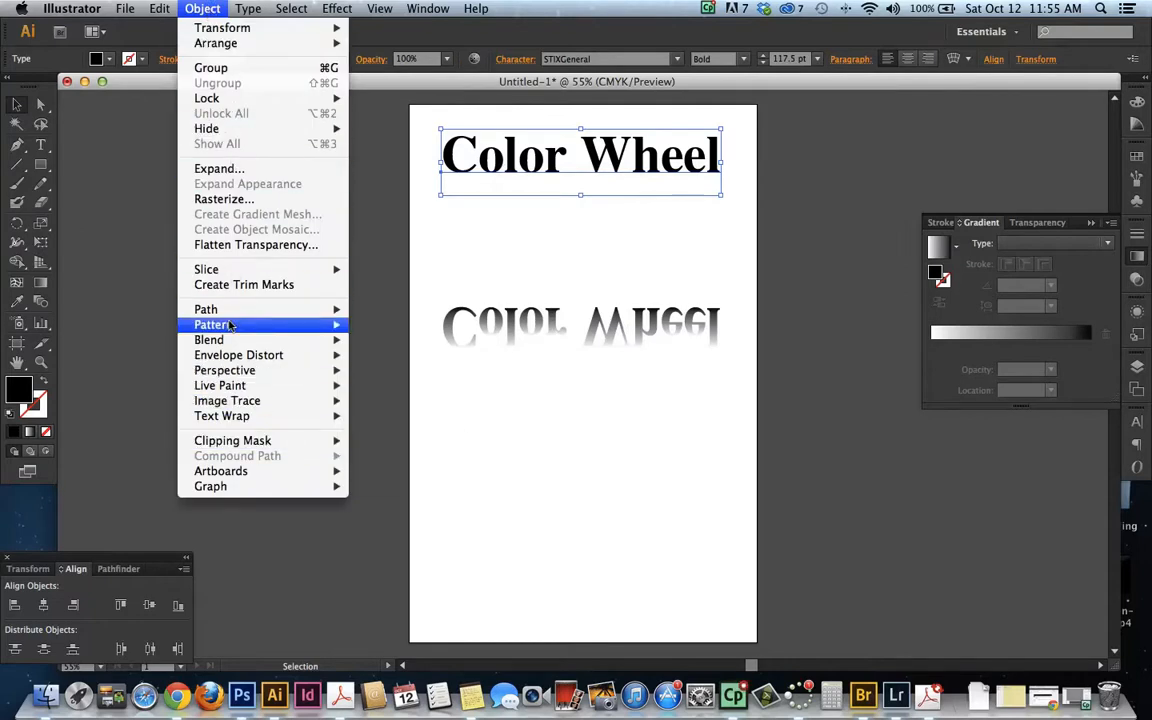
{"action": "mouse_move", "coordinate": [228, 325]}
{"action": "mouse_move", "coordinate": [245, 10]}
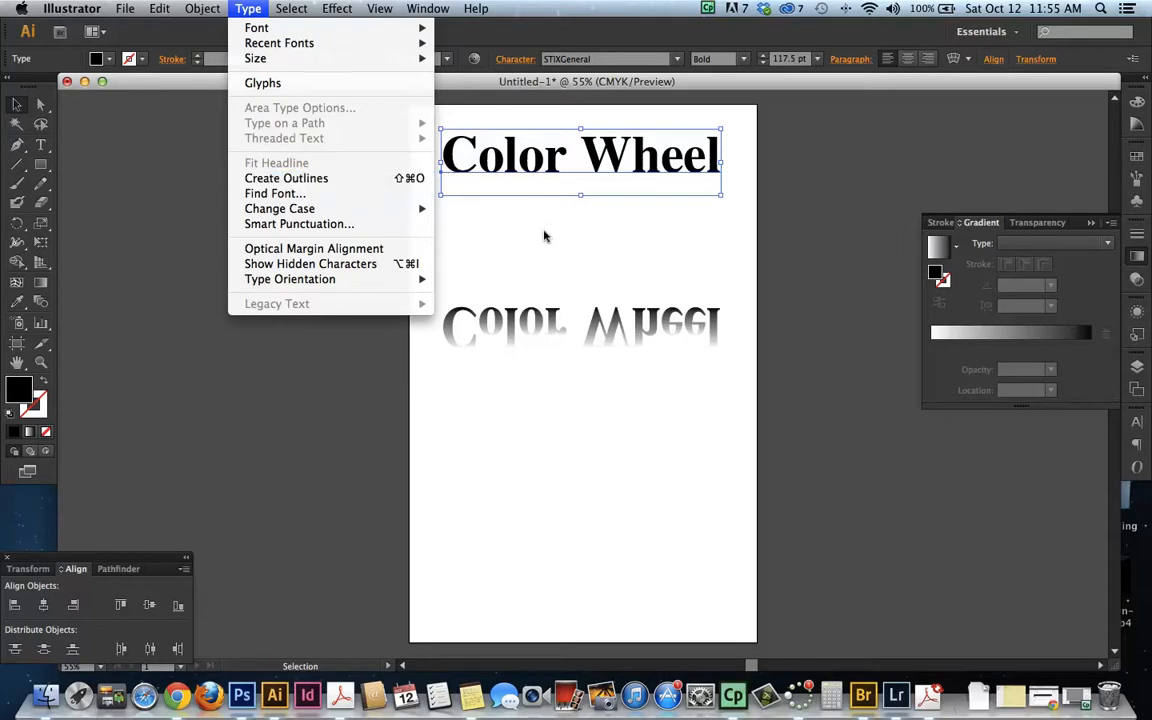
{"action": "left_click", "coordinate": [540, 337]}
Set the flipped text's opacity to 50% and place it directly beneath the title as a reflection
{"action": "left_click", "coordinate": [540, 335]}
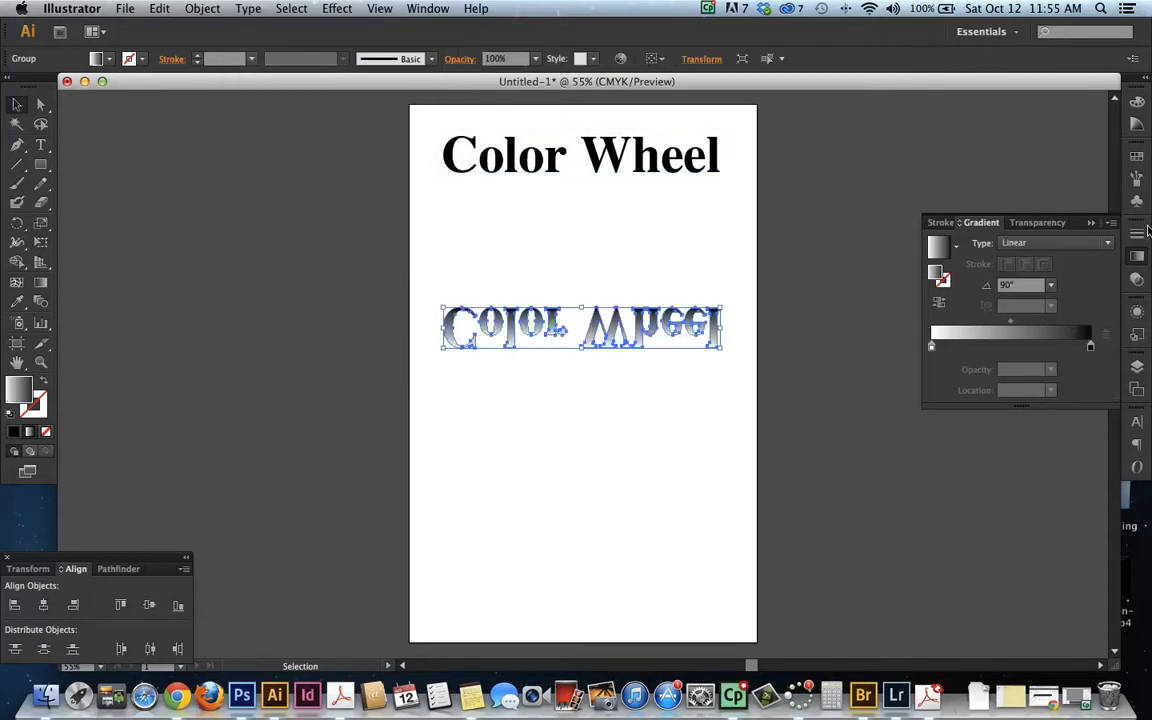
{"action": "left_click", "coordinate": [1035, 222]}
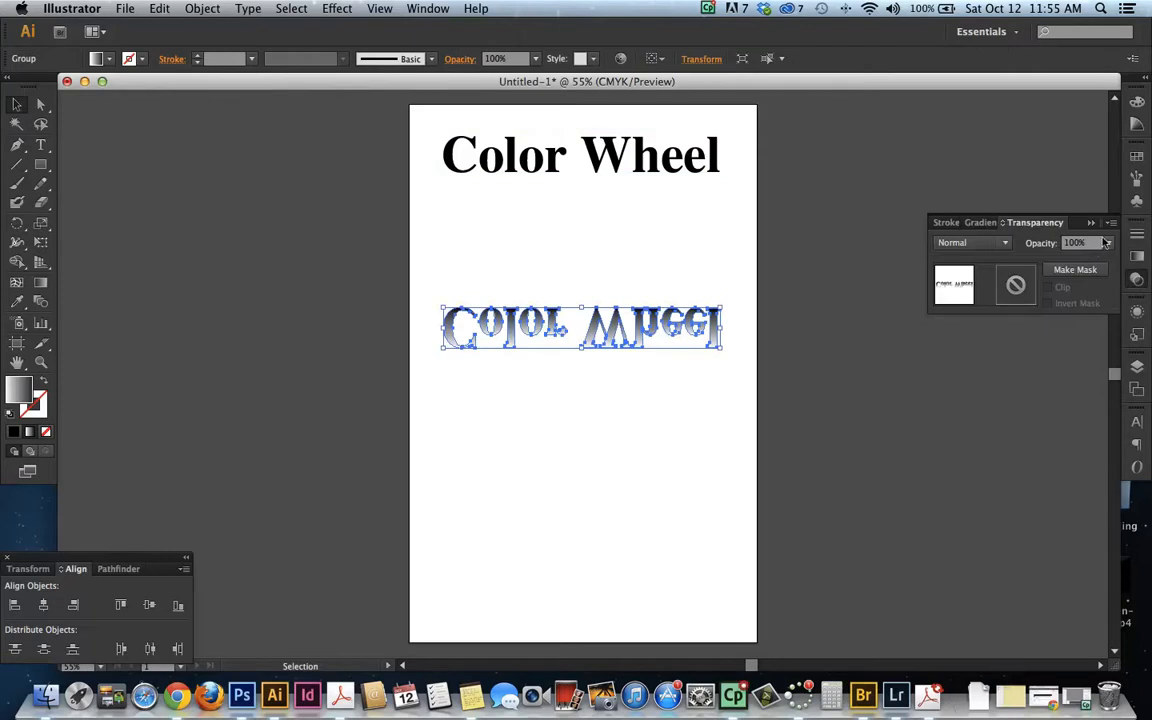
{"action": "left_click", "coordinate": [1106, 243]}
{"action": "left_click", "coordinate": [1080, 345]}
{"action": "left_click_drag", "start_coordinate": [604, 318], "coordinate": [599, 195]}
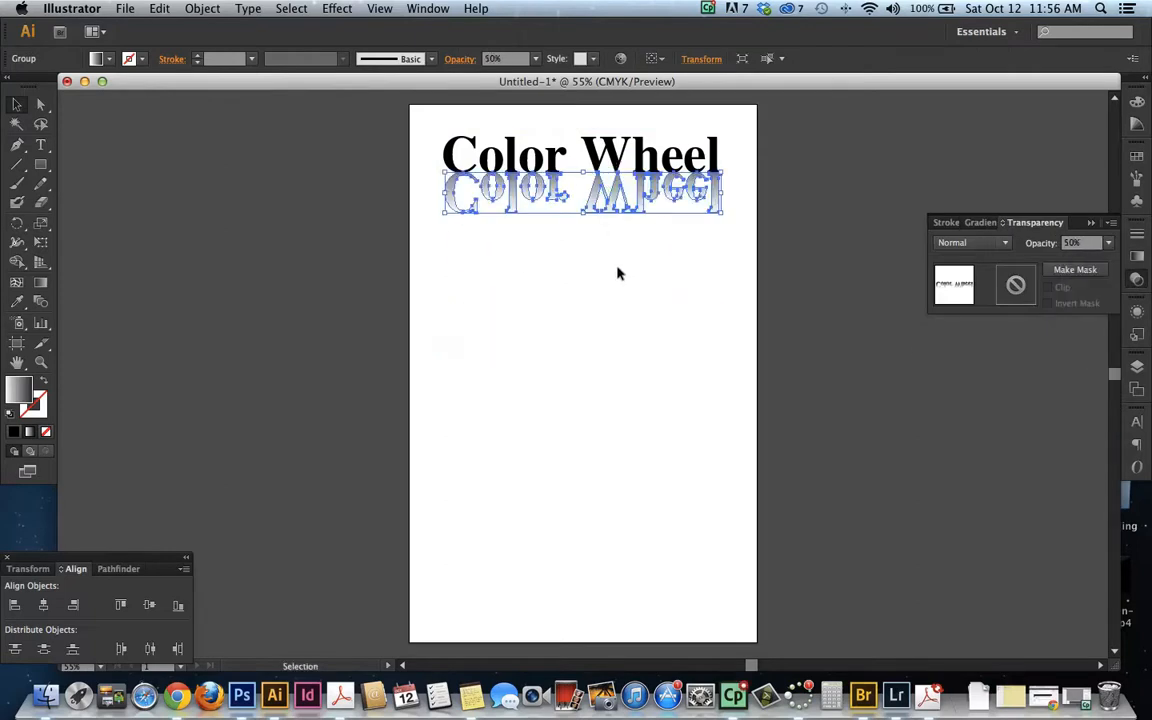
{"action": "left_click", "coordinate": [617, 273]}
{"action": "left_click", "coordinate": [512, 192]}
{"action": "left_click", "coordinate": [599, 279]}
{"action": "left_click", "coordinate": [576, 187]}
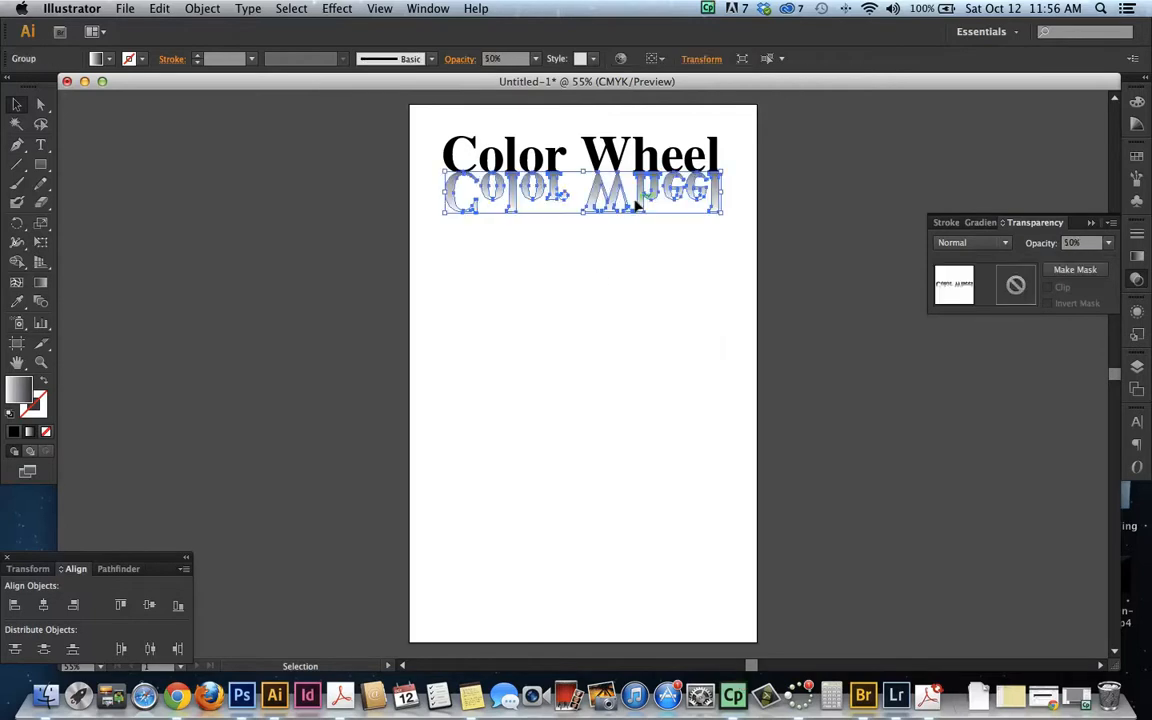
{"action": "left_click", "coordinate": [628, 274]}
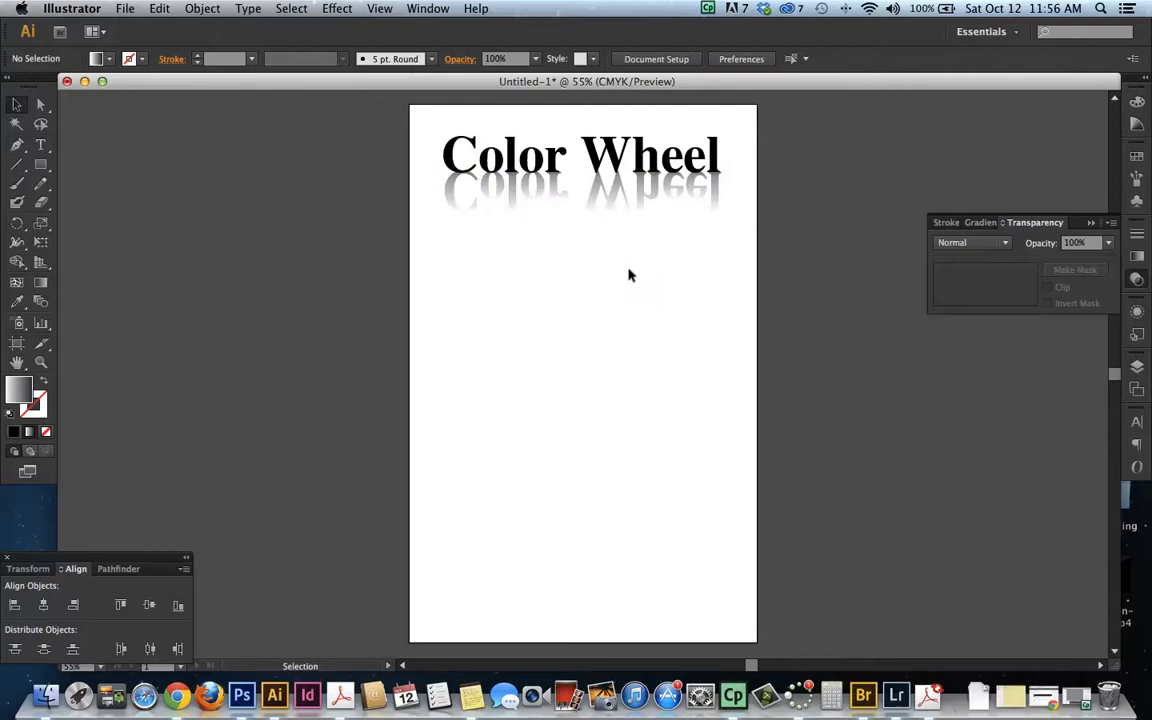
Delete the reflected copy of the title
{"action": "left_click", "coordinate": [588, 201]}
{"action": "key", "text": "Delete"}
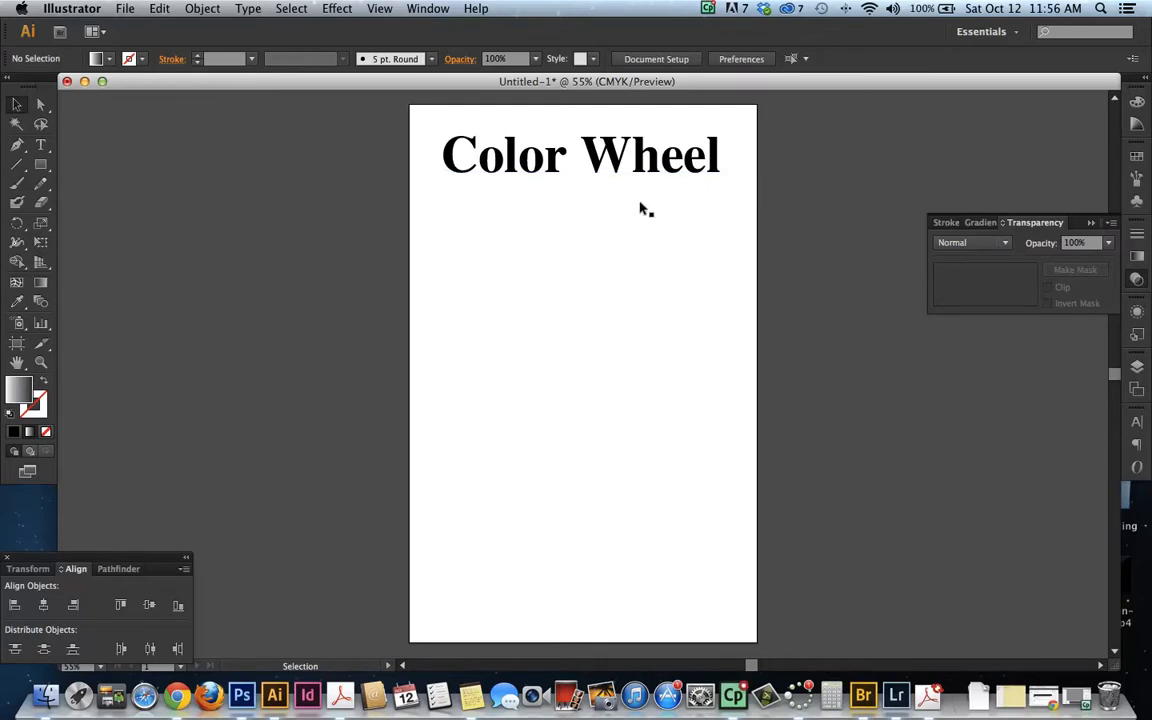
Draw a small square below the start of the title and give it a black fill with no stroke
{"action": "key", "text": "m"}
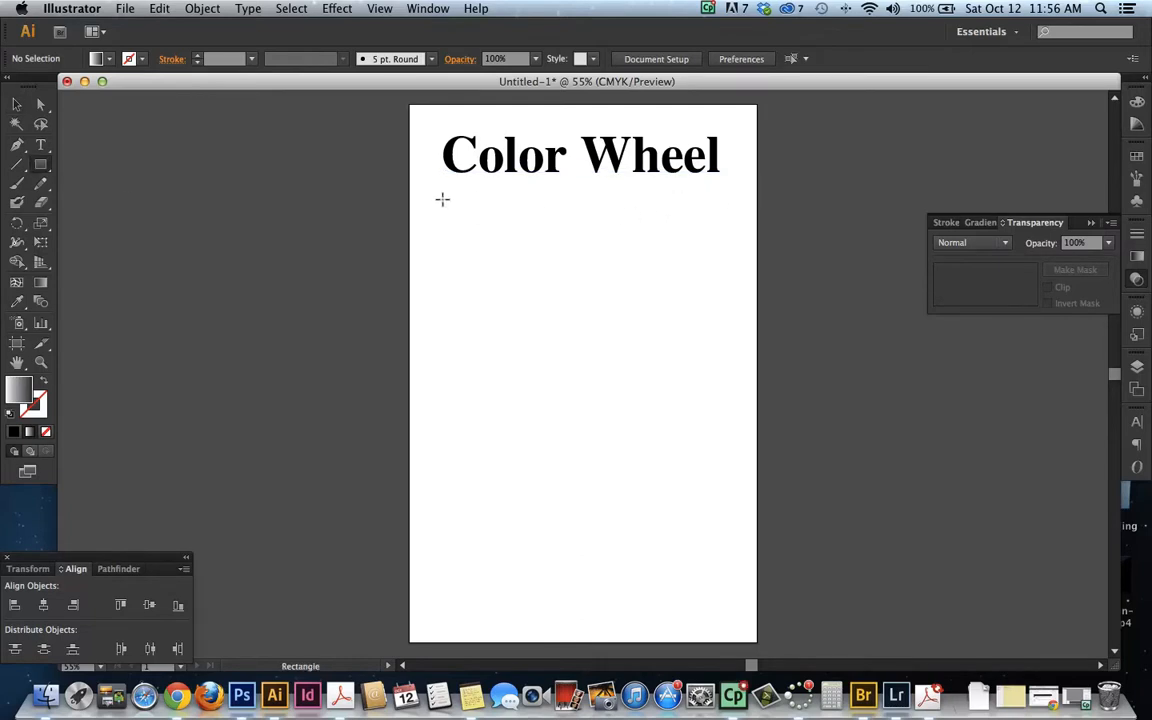
{"action": "left_click_drag", "start_coordinate": [422, 192], "coordinate": [440, 200]}
{"action": "left_click", "coordinate": [8, 412]}
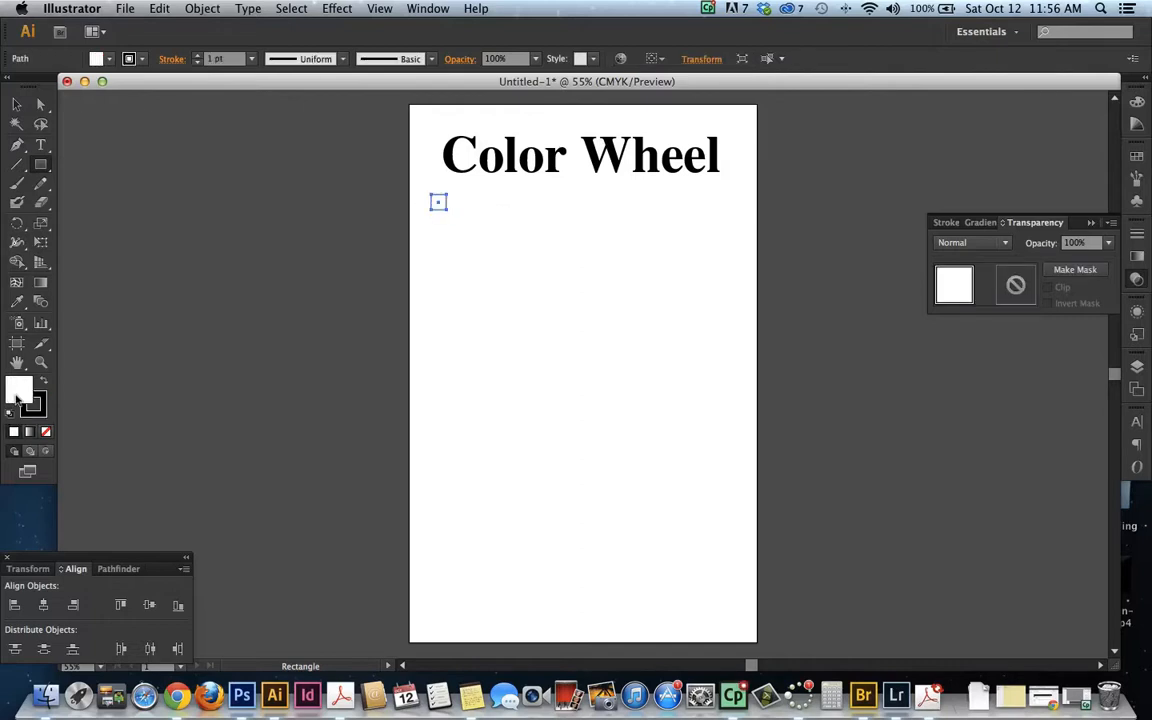
{"action": "left_click", "coordinate": [40, 383]}
{"action": "left_click", "coordinate": [41, 404]}
{"action": "left_click", "coordinate": [46, 432]}
{"action": "left_click", "coordinate": [17, 104]}
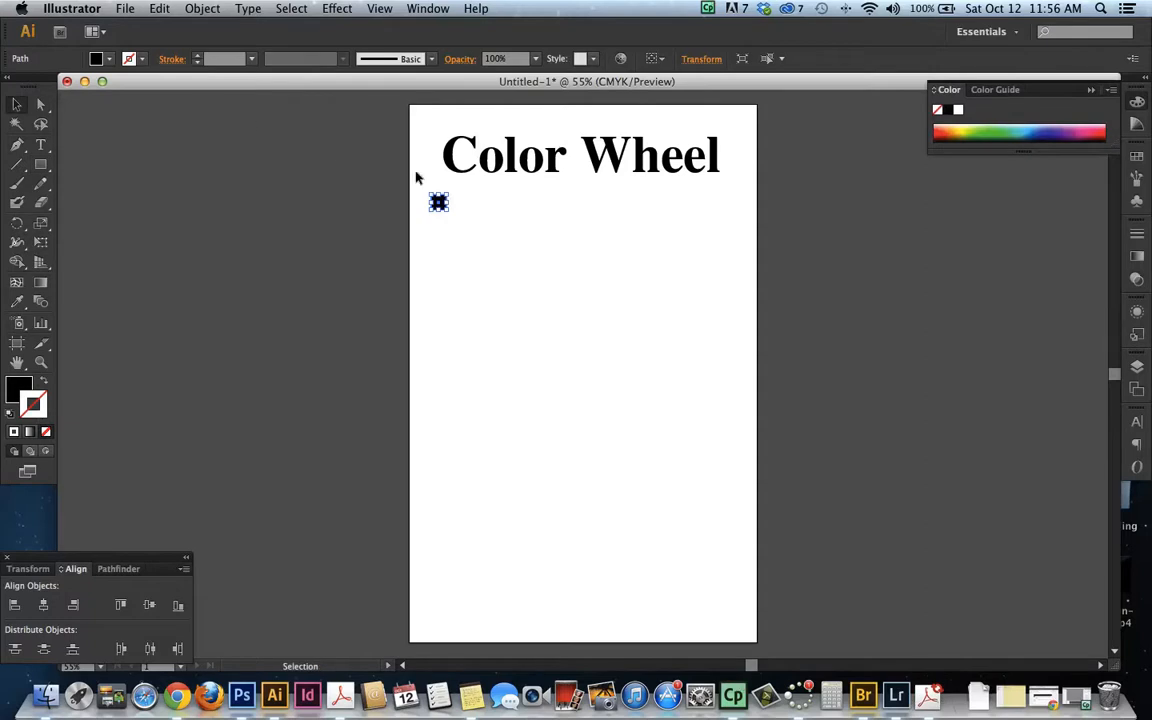
Duplicate the black square into an evenly spaced row of twelve across the page below the title, and select the whole row
{"action": "left_click_drag", "start_coordinate": [437, 201], "coordinate": [553, 203]}
{"action": "left_click", "coordinate": [480, 245]}
{"action": "left_click", "coordinate": [444, 205]}
{"action": "left_click", "coordinate": [467, 205], "text": "shift"}
{"action": "left_click_drag", "start_coordinate": [646, 239], "coordinate": [654, 204]}
{"action": "left_click", "coordinate": [713, 271]}
{"action": "left_click_drag", "start_coordinate": [792, 250], "coordinate": [406, 203]}
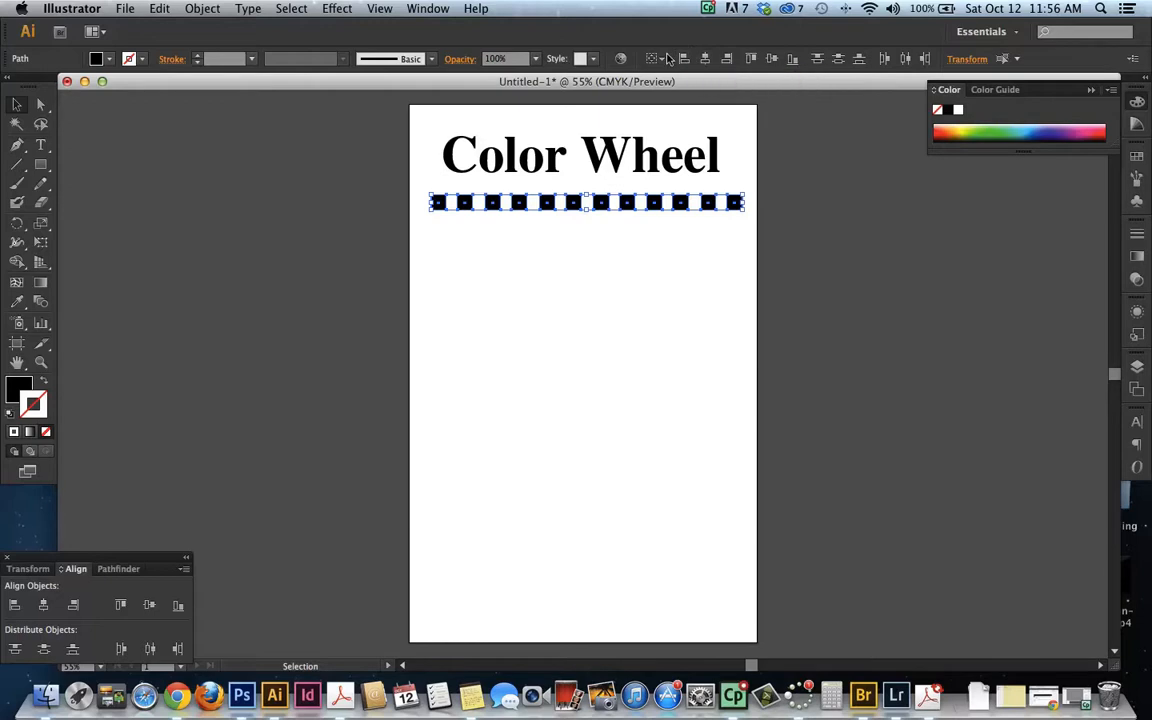
Distribute the twelve selected squares evenly by their horizontal centers and deselect them
{"action": "left_click", "coordinate": [904, 58]}
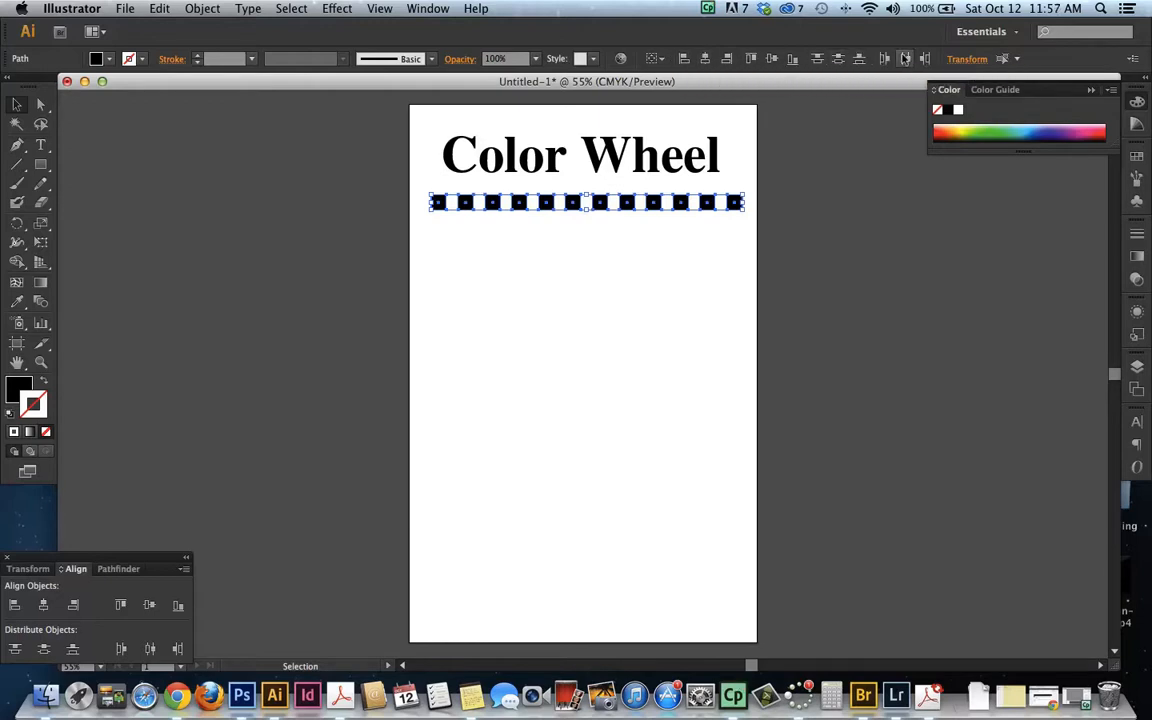
{"action": "left_click", "coordinate": [656, 256]}
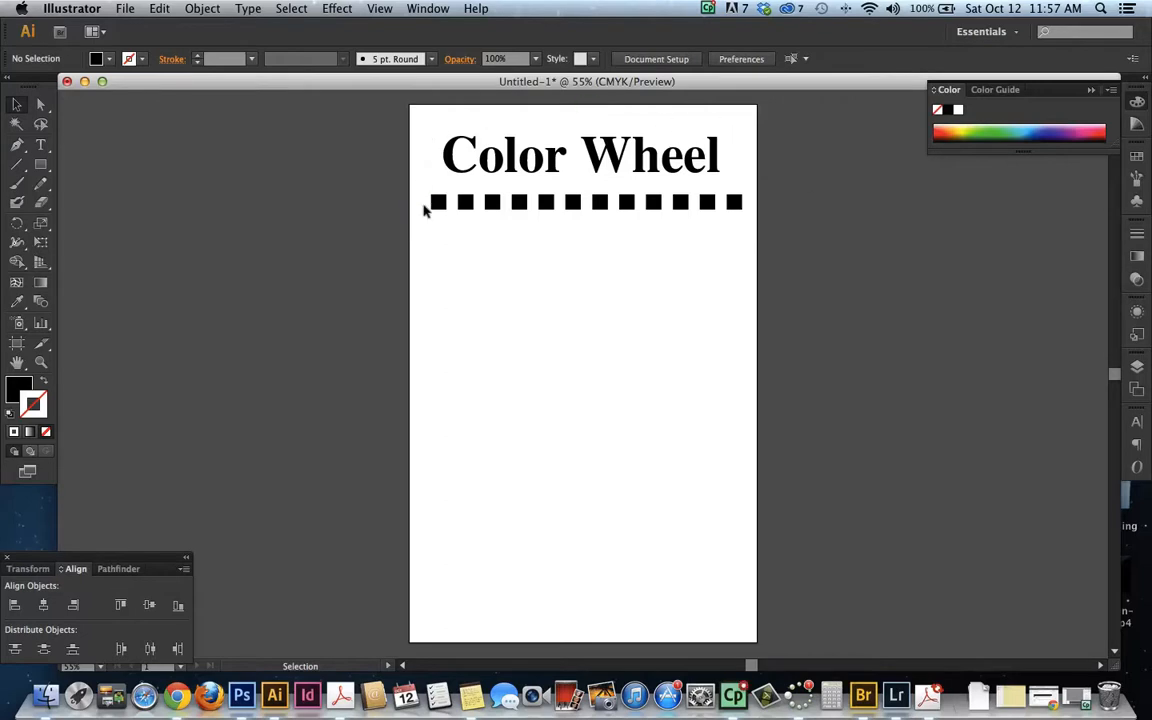
{"action": "left_click_drag", "start_coordinate": [722, 231], "coordinate": [388, 198]}
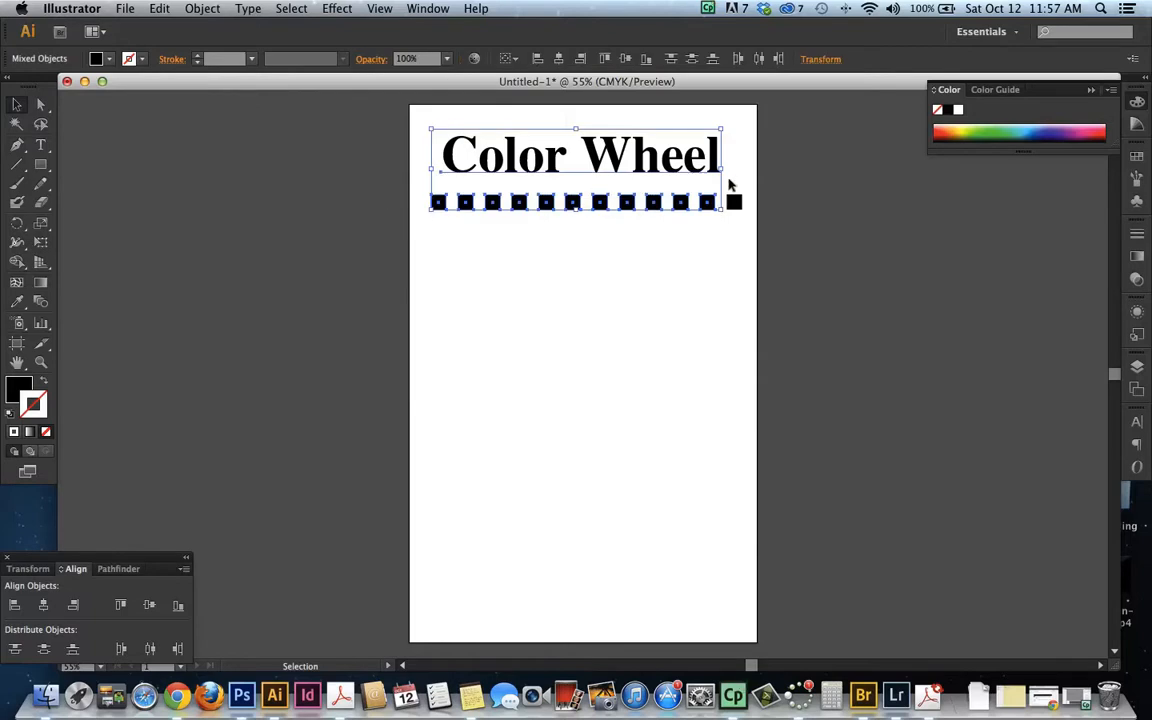
{"action": "left_click", "coordinate": [845, 202]}
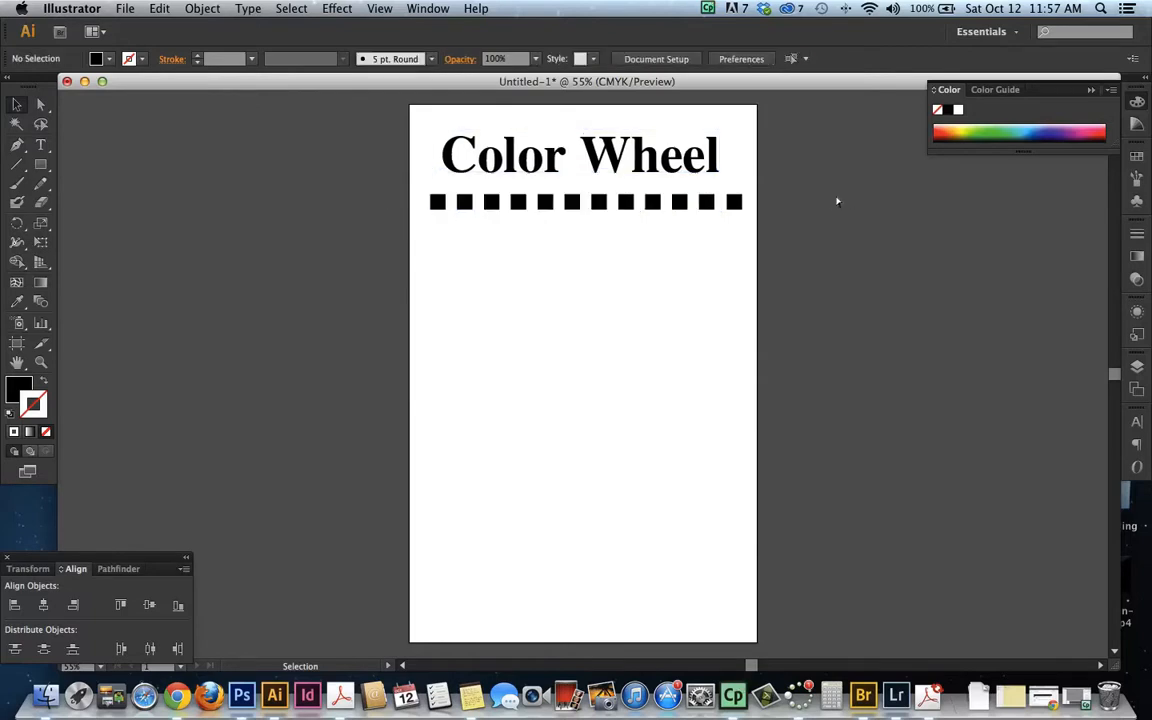
{"action": "key", "text": "a"}
{"action": "key", "text": "super+a"}
{"action": "key", "text": "v"}
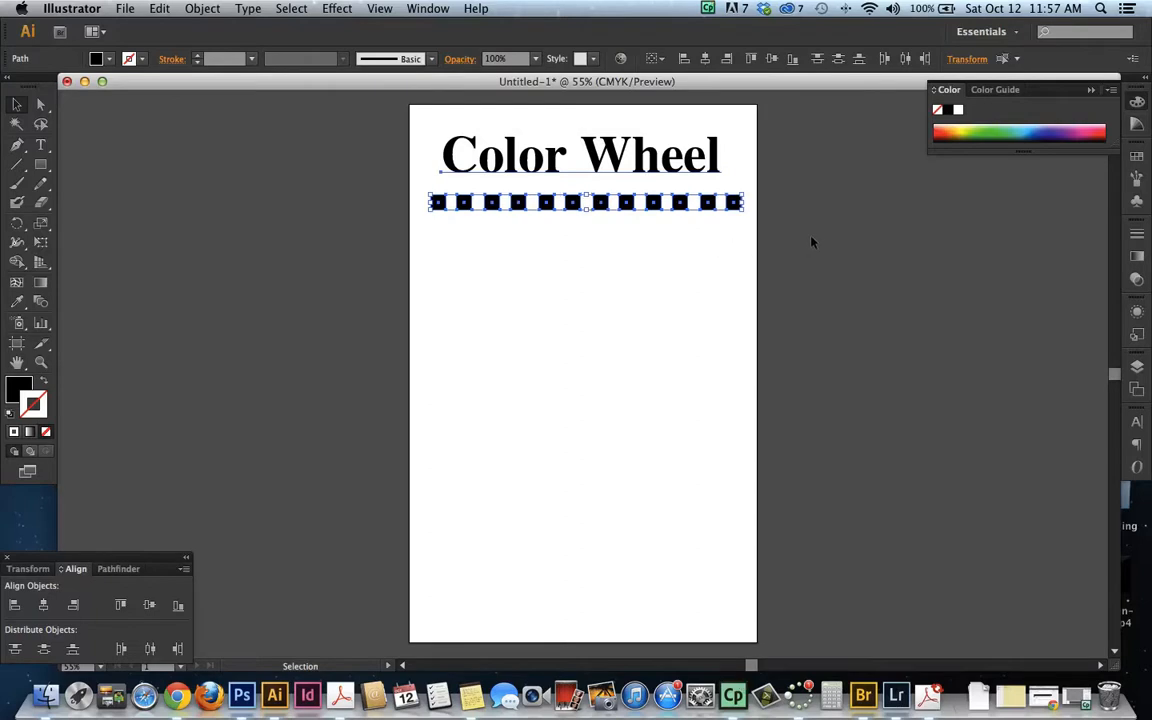
{"action": "key", "text": "super+shift+a"}
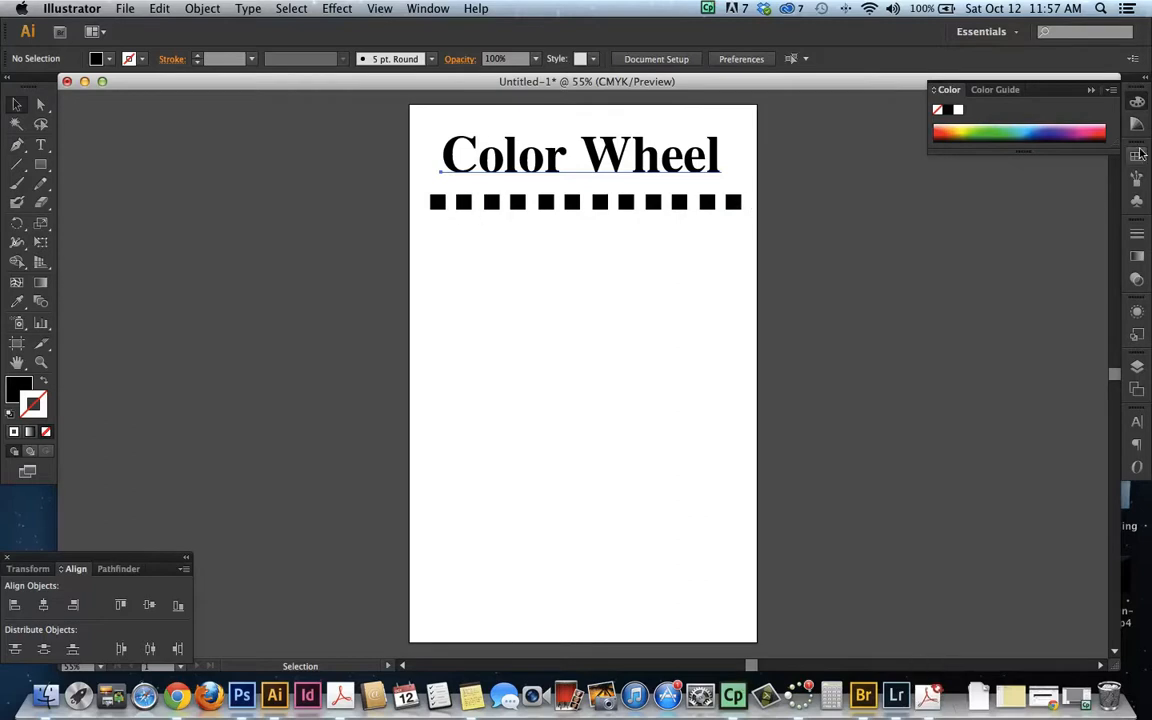
Show the Color panel's full options with its CMYK sliders
{"action": "left_click", "coordinate": [1135, 107]}
{"action": "left_click", "coordinate": [1135, 106]}
{"action": "left_click", "coordinate": [1110, 90]}
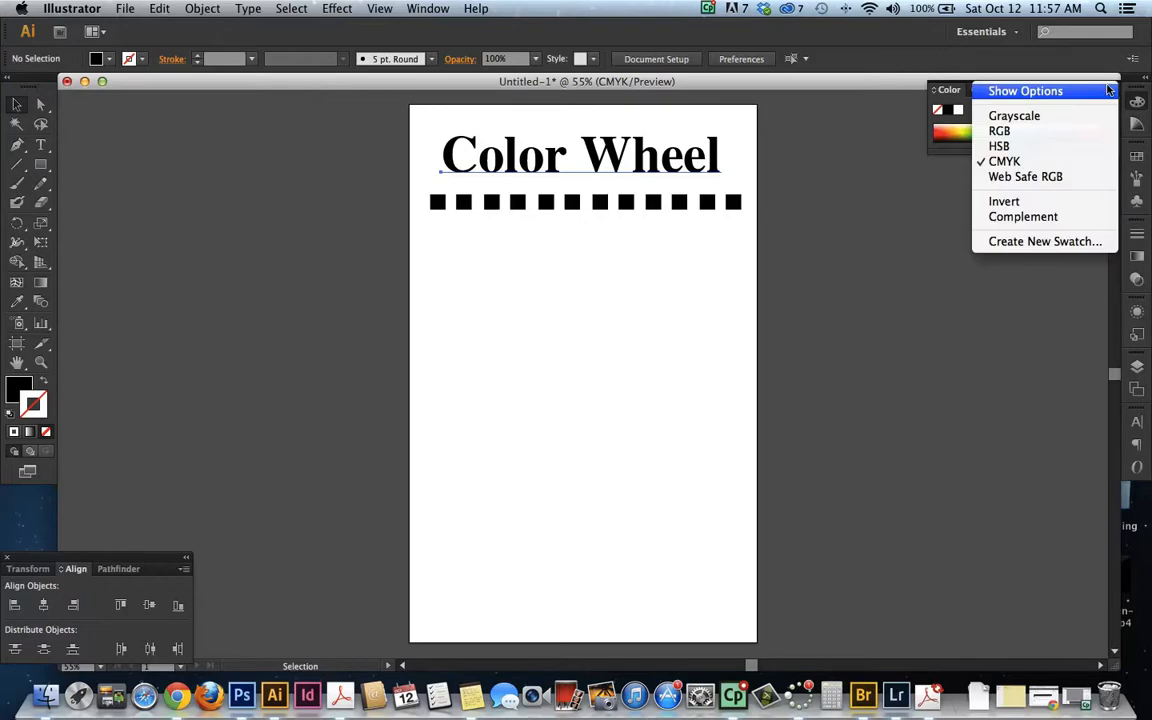
{"action": "left_click", "coordinate": [1025, 91]}
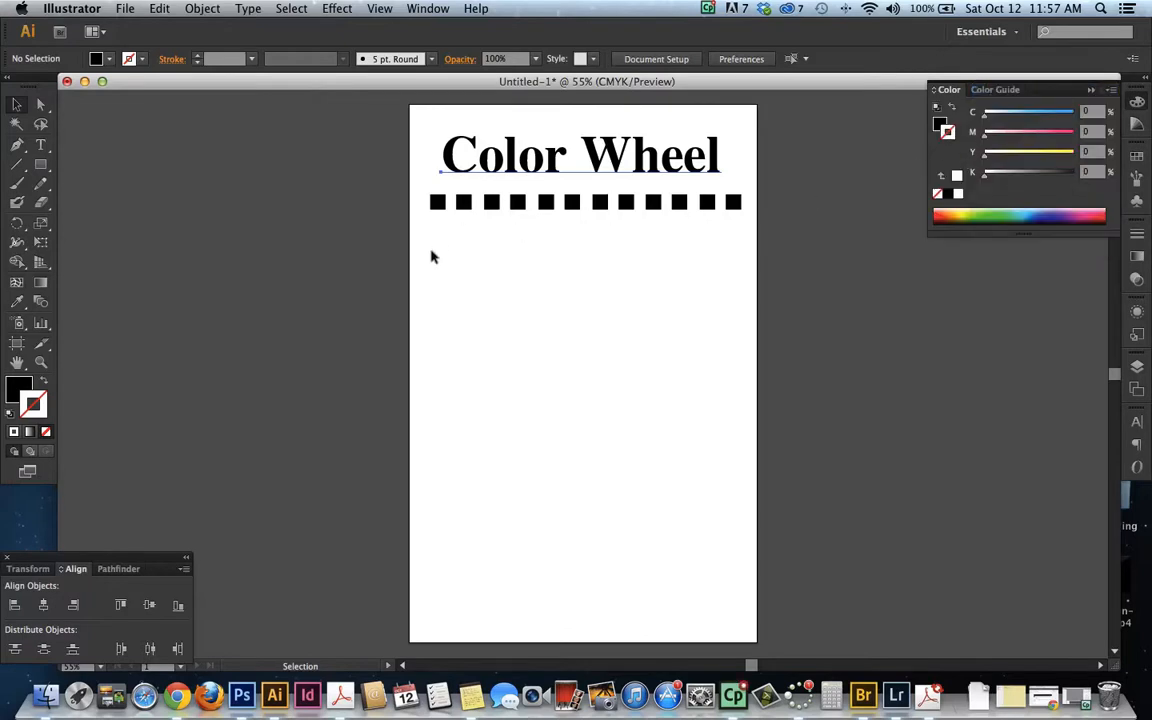
{"action": "left_click", "coordinate": [456, 148]}
{"action": "left_click", "coordinate": [510, 250]}
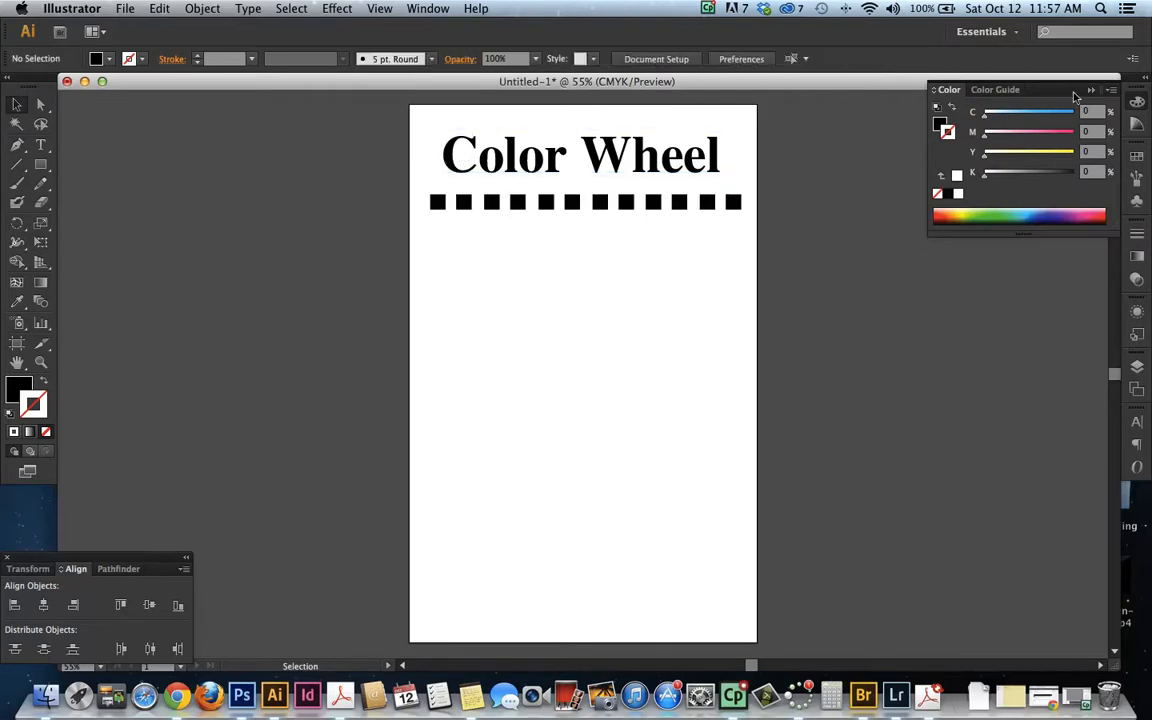
{"action": "left_click", "coordinate": [1113, 90]}
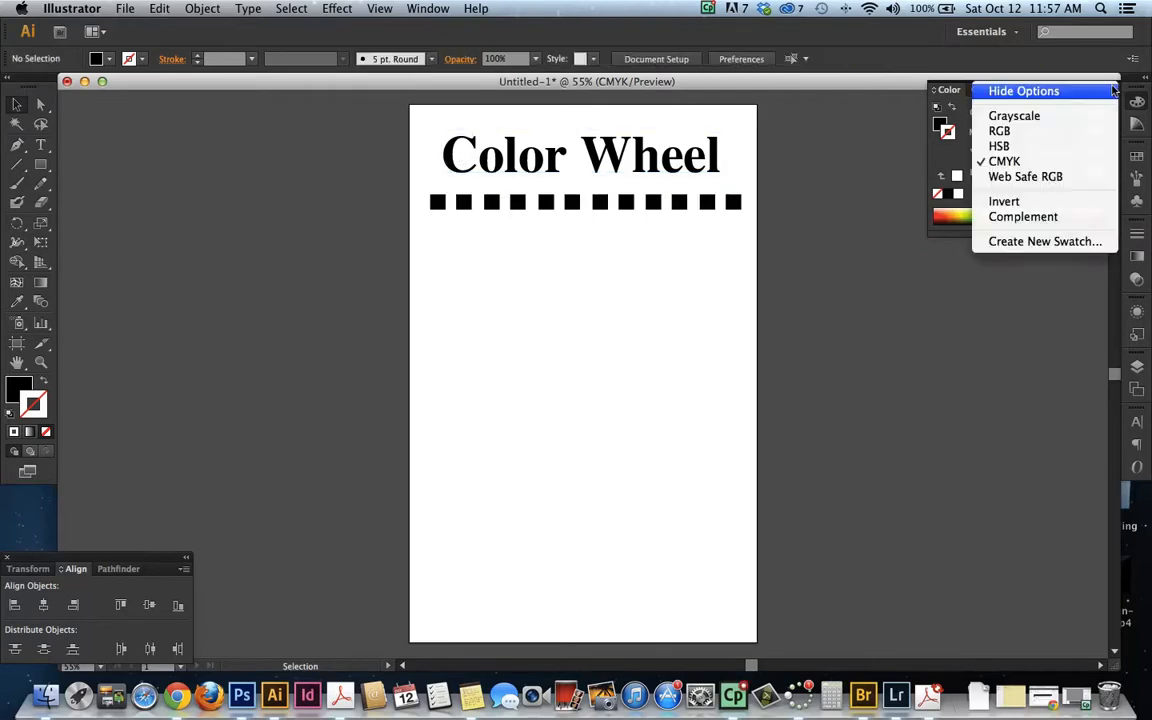
{"action": "left_click", "coordinate": [1018, 92]}
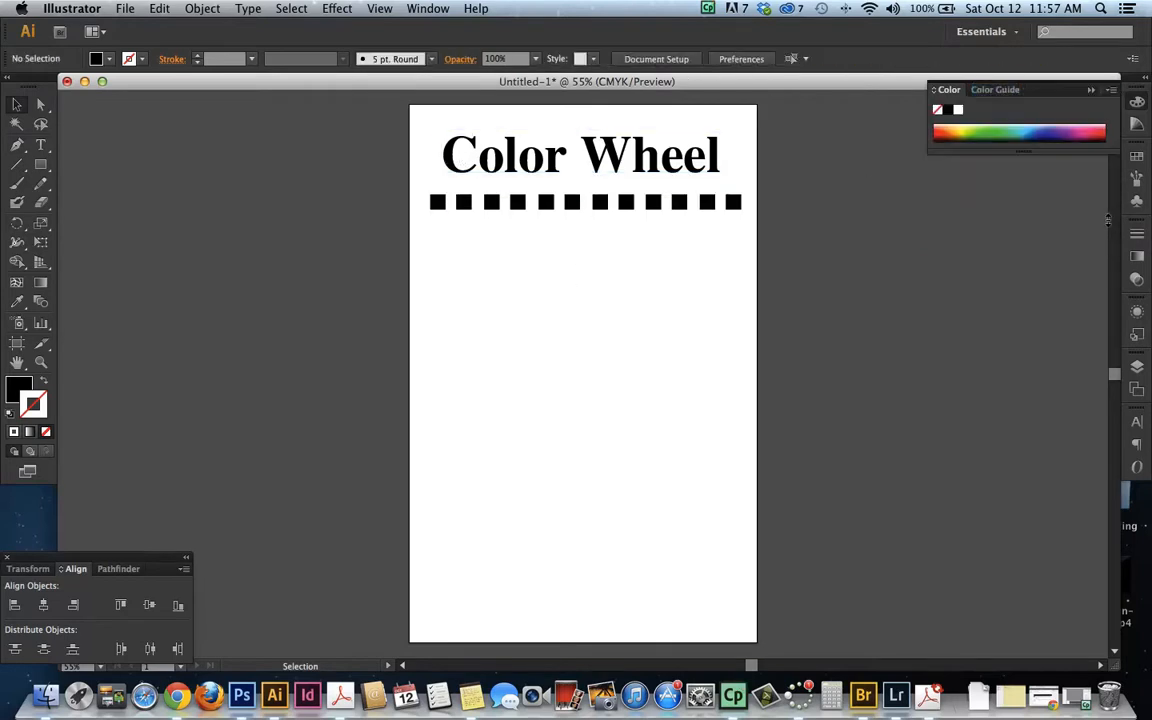
{"action": "left_click", "coordinate": [1111, 90]}
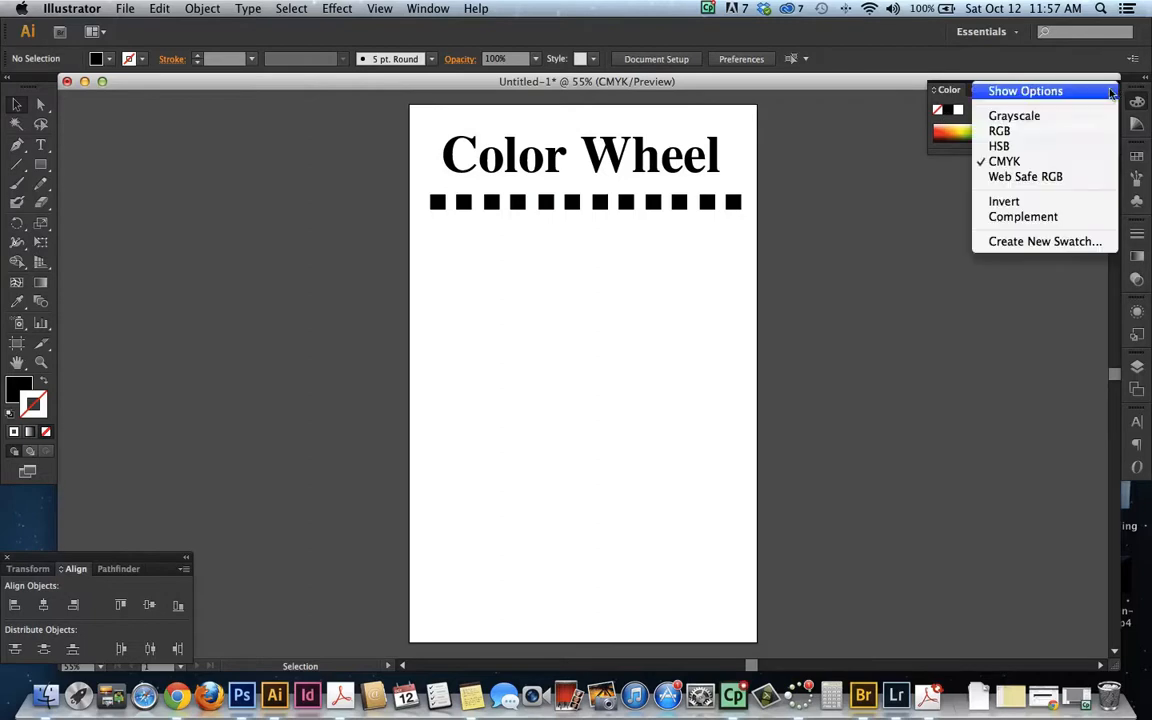
{"action": "left_click", "coordinate": [1030, 91]}
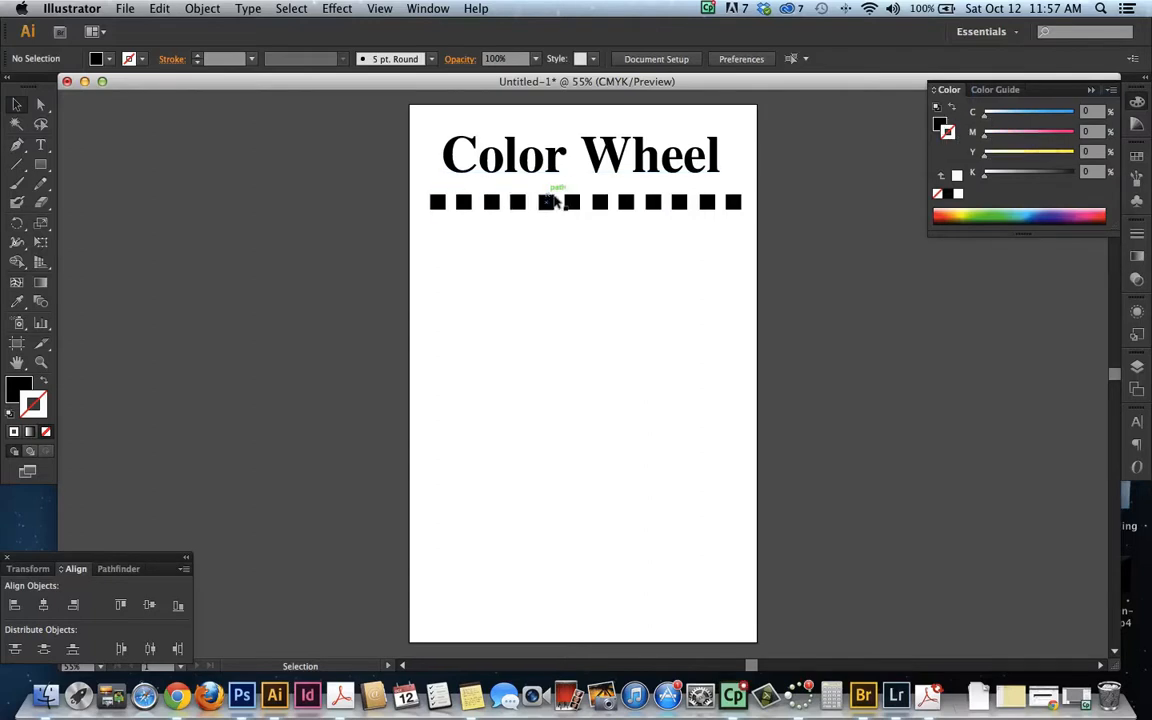
Switch the color sliders to HSB and fill the first square with red at H 0, S 100, B 100
{"action": "left_click", "coordinate": [437, 202]}
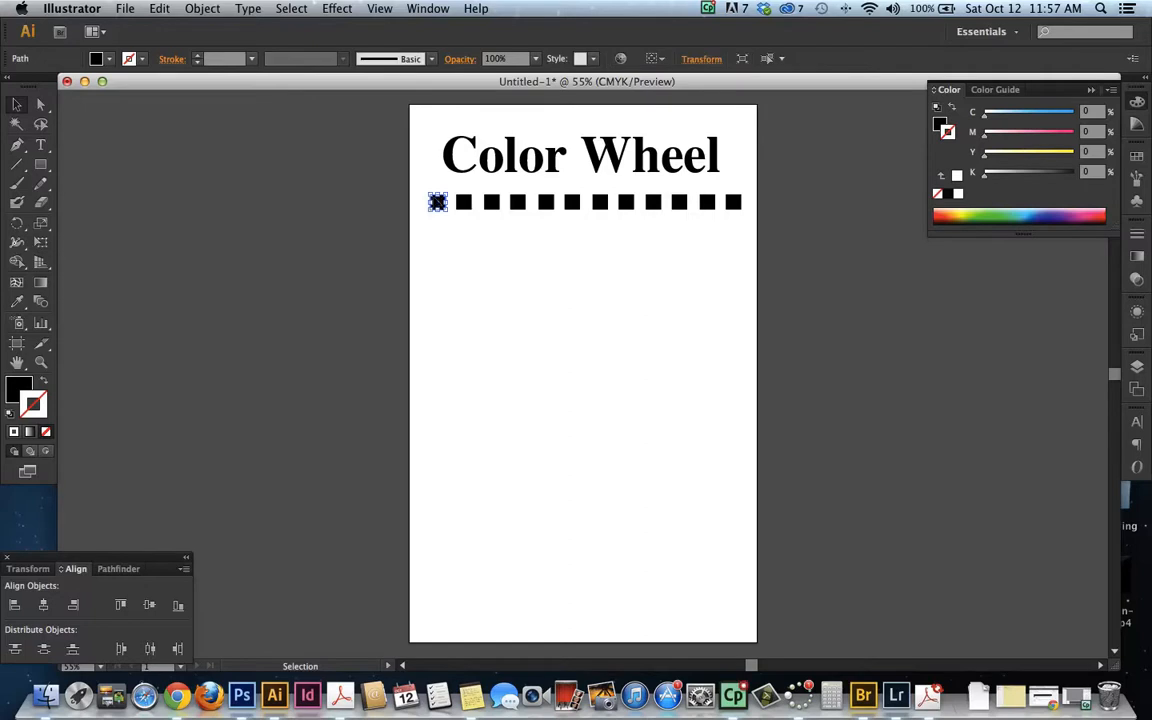
{"action": "left_click", "coordinate": [16, 390]}
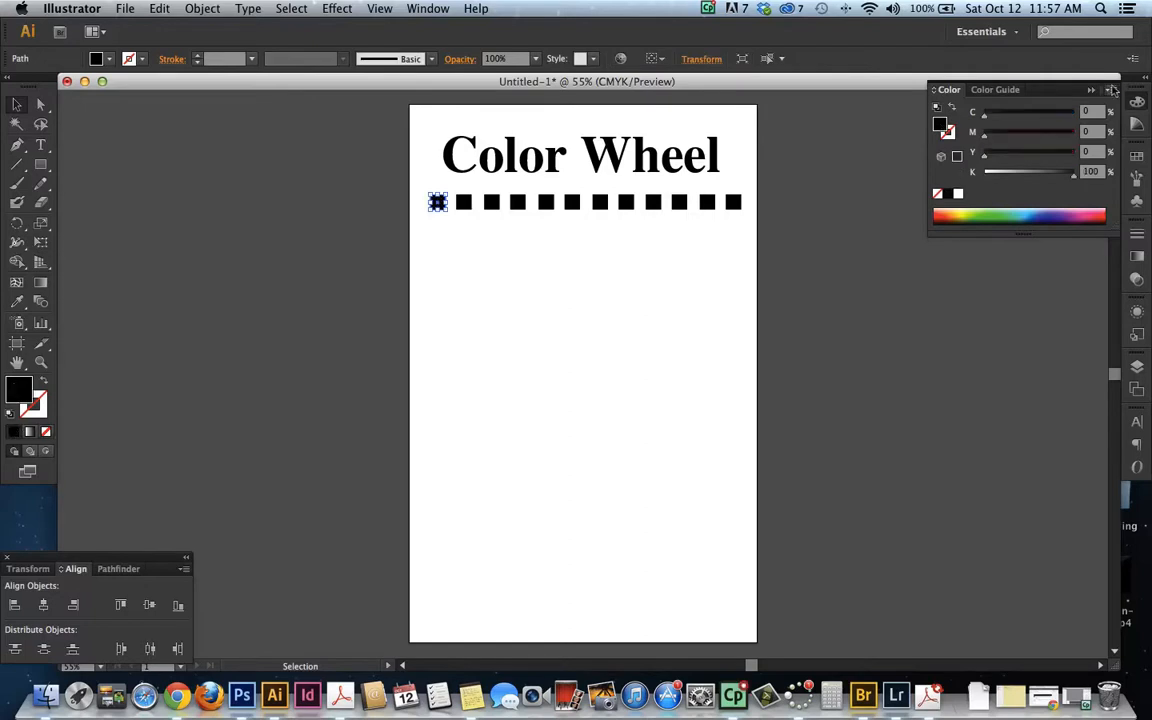
{"action": "left_click", "coordinate": [1113, 91]}
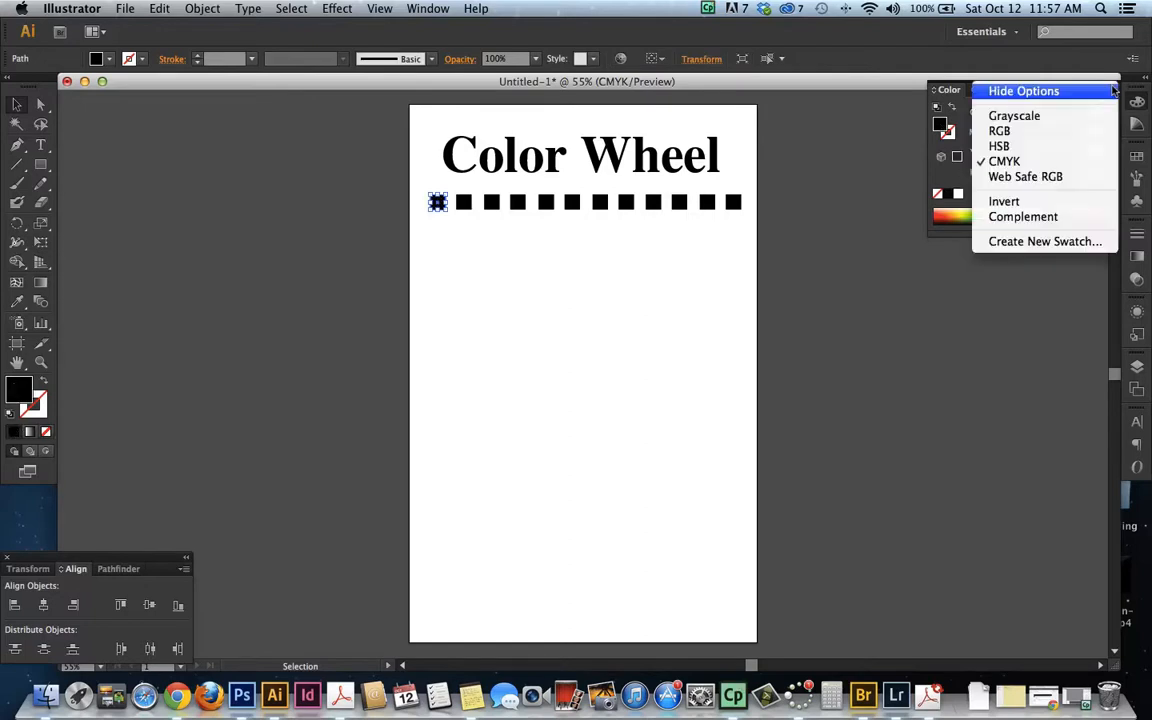
{"action": "left_click", "coordinate": [1001, 147]}
{"action": "left_click_drag", "start_coordinate": [994, 142], "coordinate": [981, 118]}
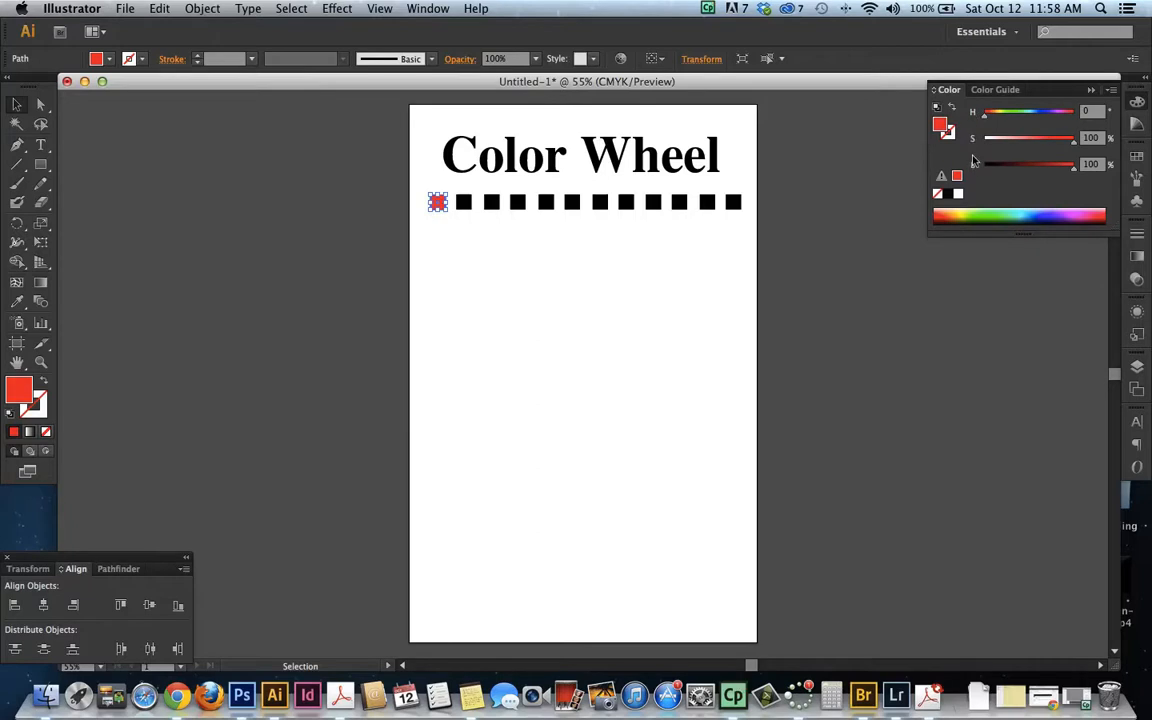
{"action": "left_click", "coordinate": [1110, 89]}
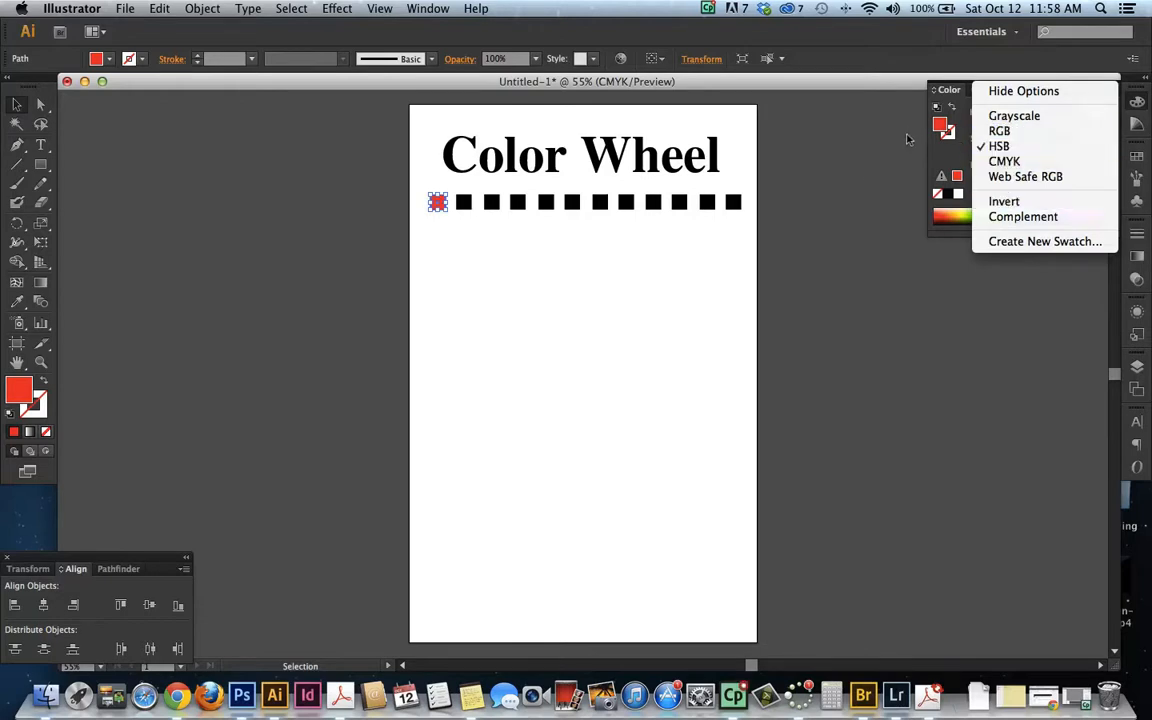
{"action": "left_click", "coordinate": [438, 201]}
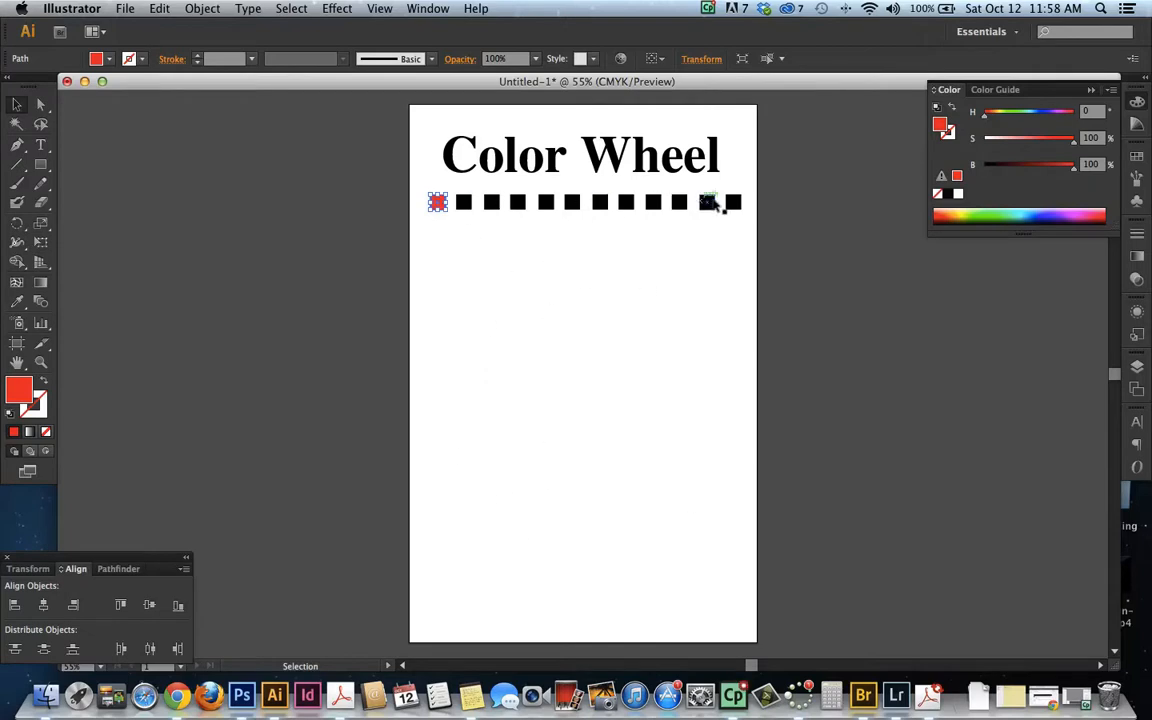
Copy the red fill to the second square and change it to orange at H 30, S 100, B 100
{"action": "left_click", "coordinate": [465, 204]}
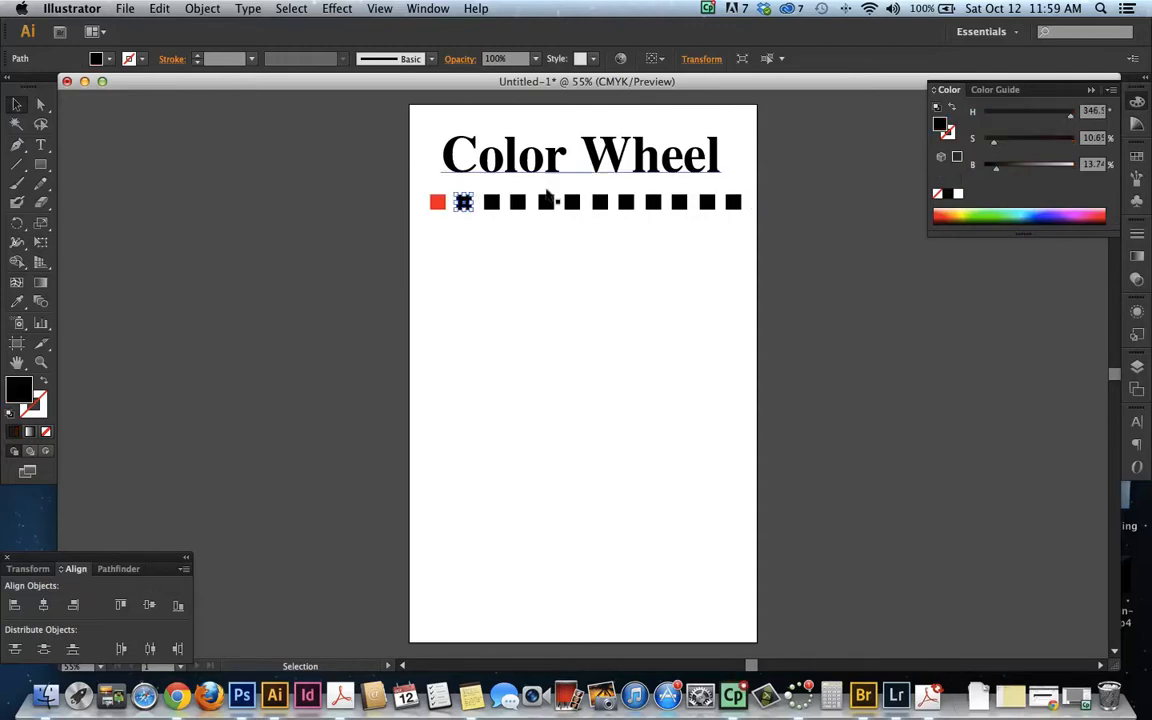
{"action": "left_click", "coordinate": [17, 301]}
{"action": "left_click", "coordinate": [437, 202]}
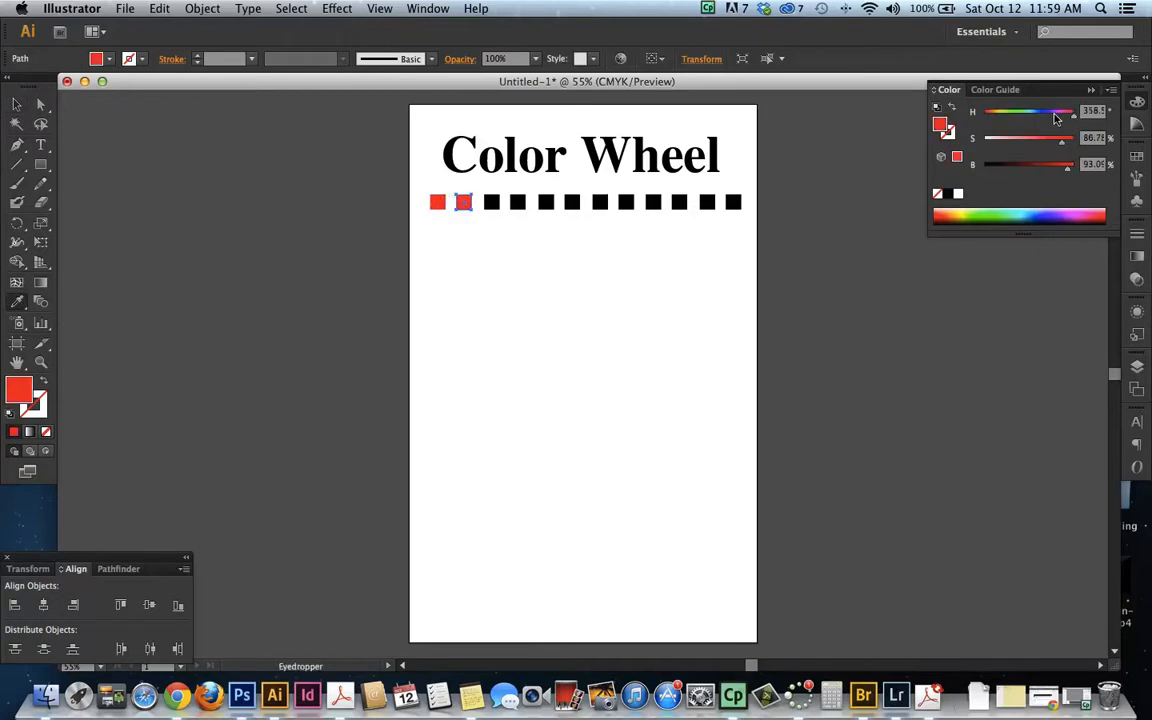
{"action": "left_click_drag", "start_coordinate": [1073, 115], "coordinate": [1079, 168]}
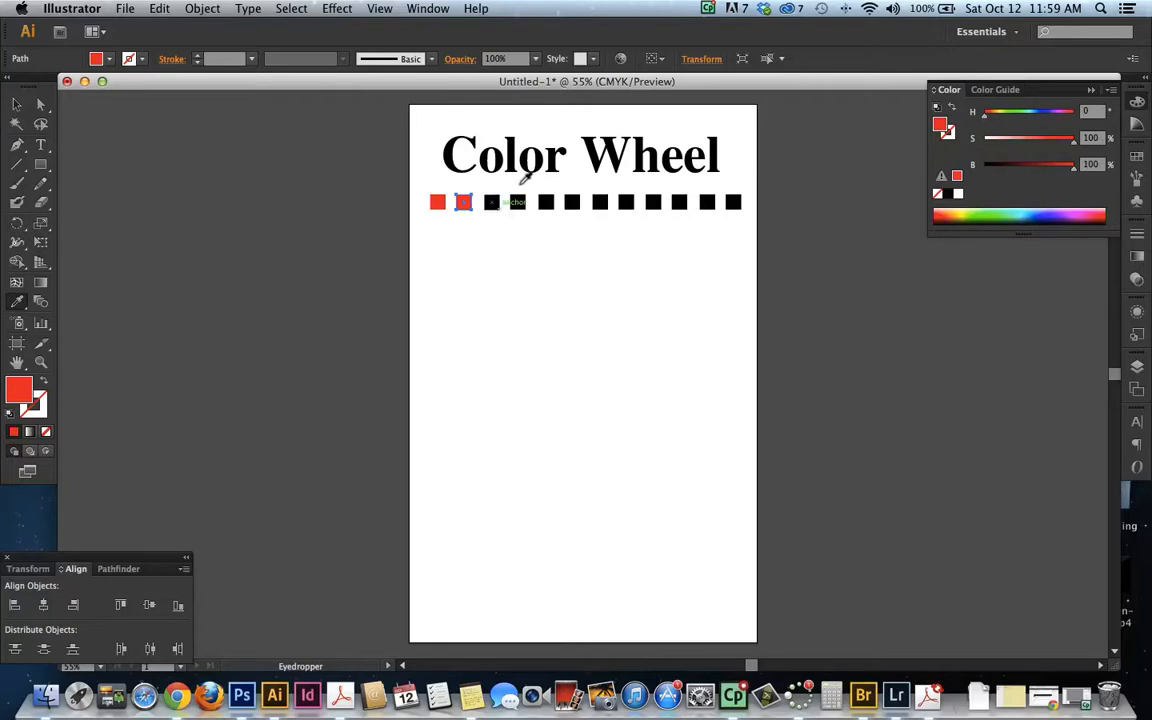
{"action": "left_click_drag", "start_coordinate": [1092, 111], "coordinate": [1062, 111]}
{"action": "key", "text": "Tab"}
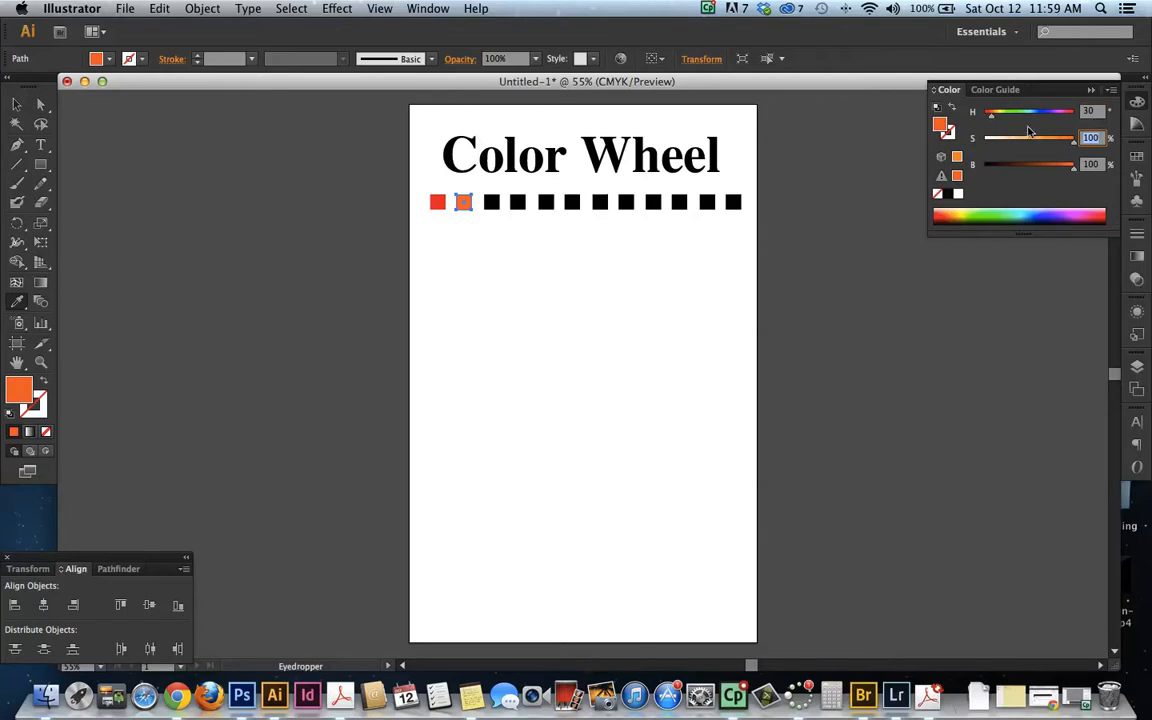
{"action": "left_click", "coordinate": [491, 201]}
{"action": "key", "text": "super+z"}
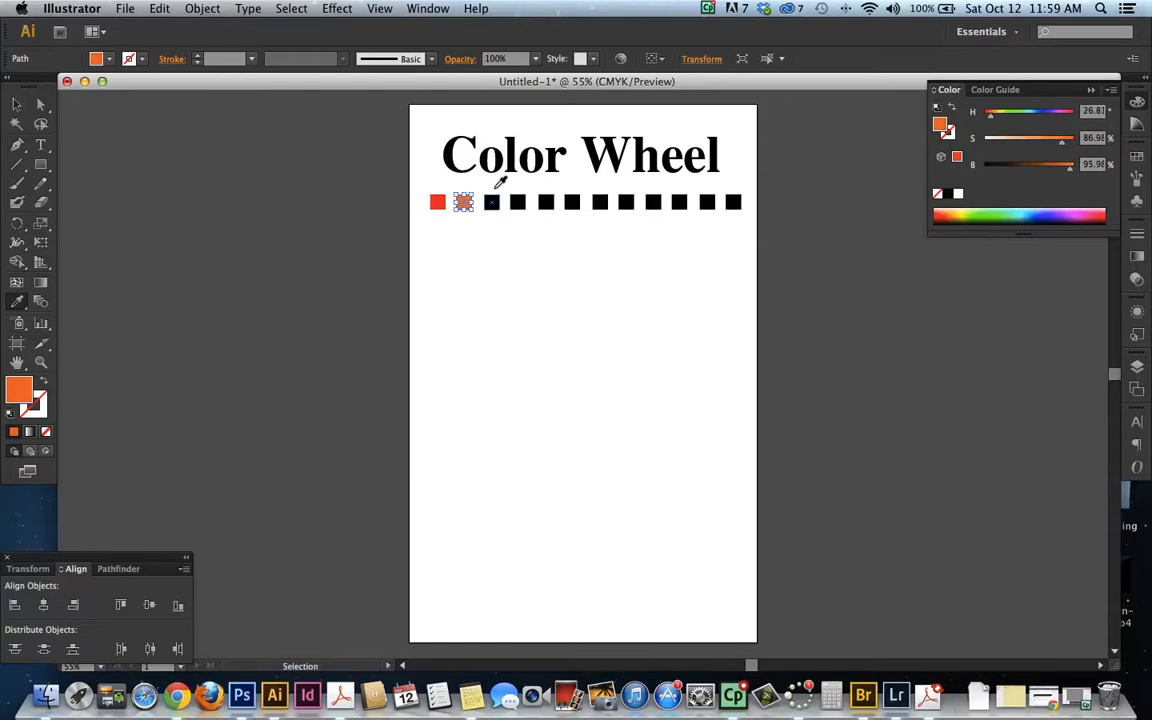
Copy the orange fill from the second square to the third square with the Eyedropper
{"action": "key", "text": "v"}
{"action": "left_click", "coordinate": [491, 202]}
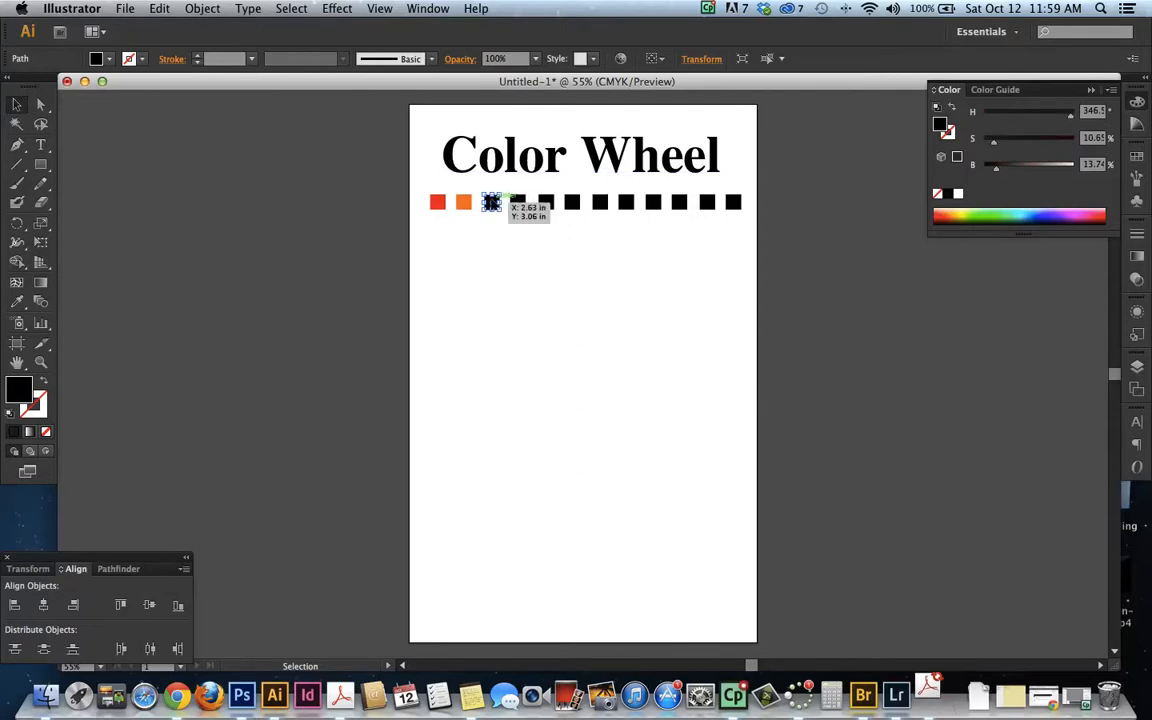
{"action": "key", "text": "i"}
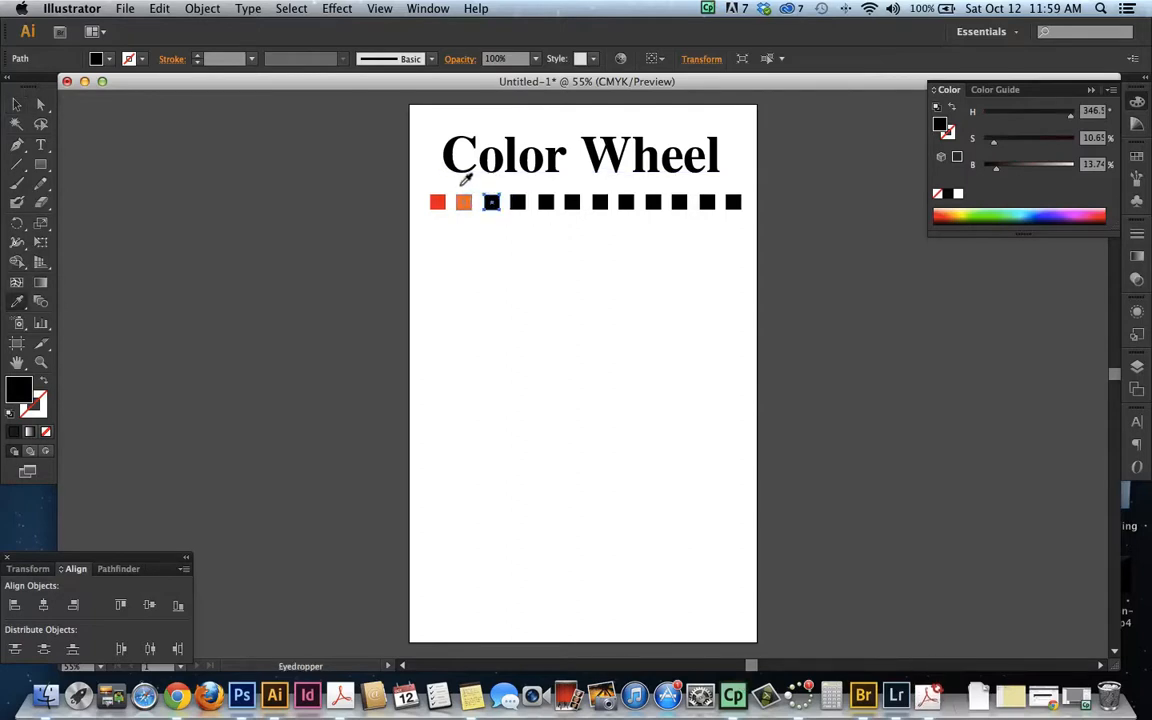
{"action": "left_click", "coordinate": [463, 201]}
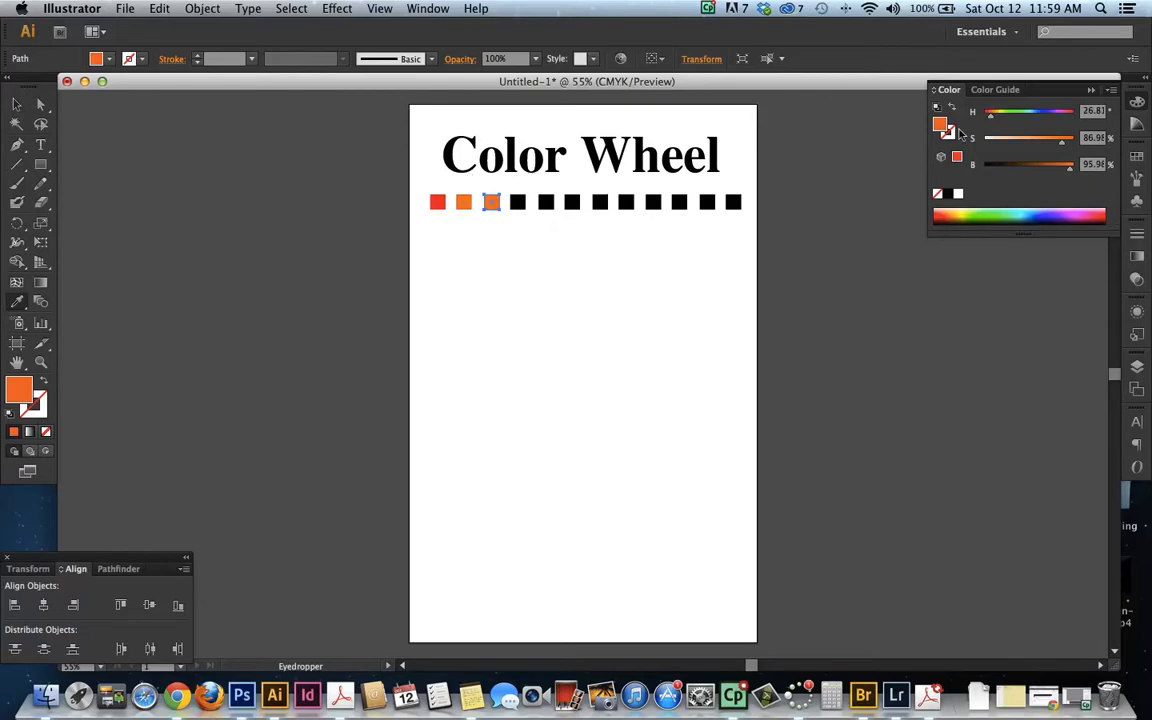
Change the third square's fill to yellow at H 60, S 100, B 100
{"action": "left_click_drag", "start_coordinate": [1061, 145], "coordinate": [1076, 140]}
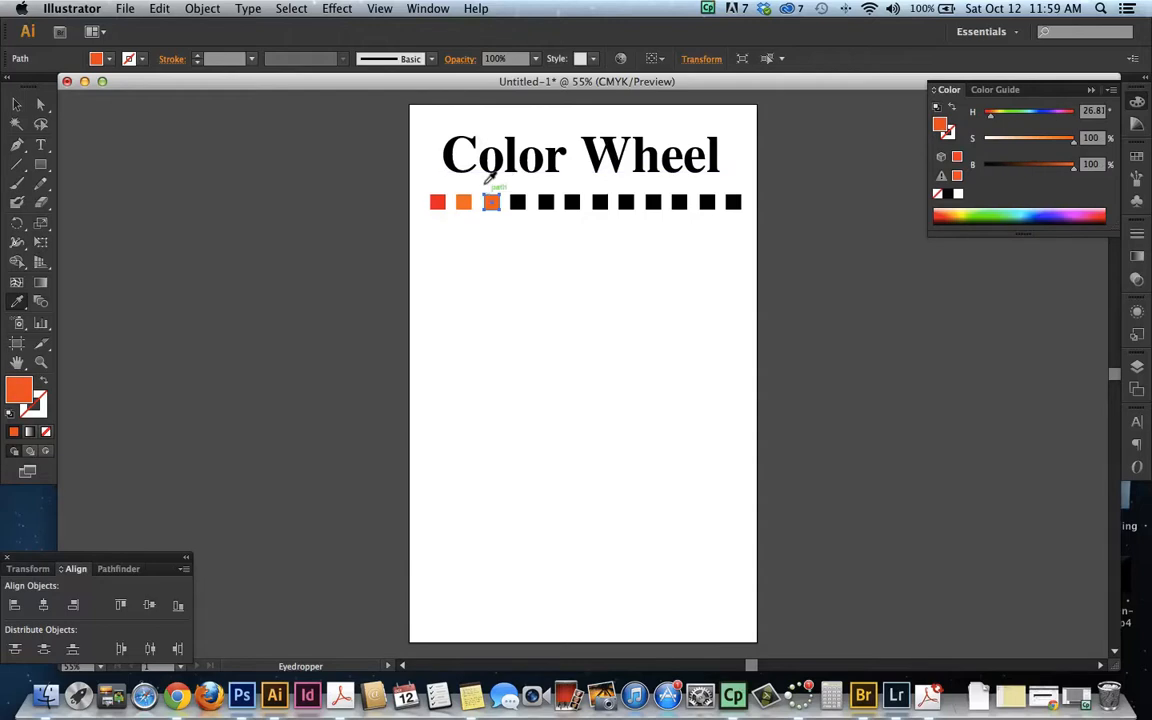
{"action": "left_click", "coordinate": [1087, 111]}
{"action": "key", "text": "BackSpace"}
{"action": "type", "text": "60"}
{"action": "key", "text": "Tab"}
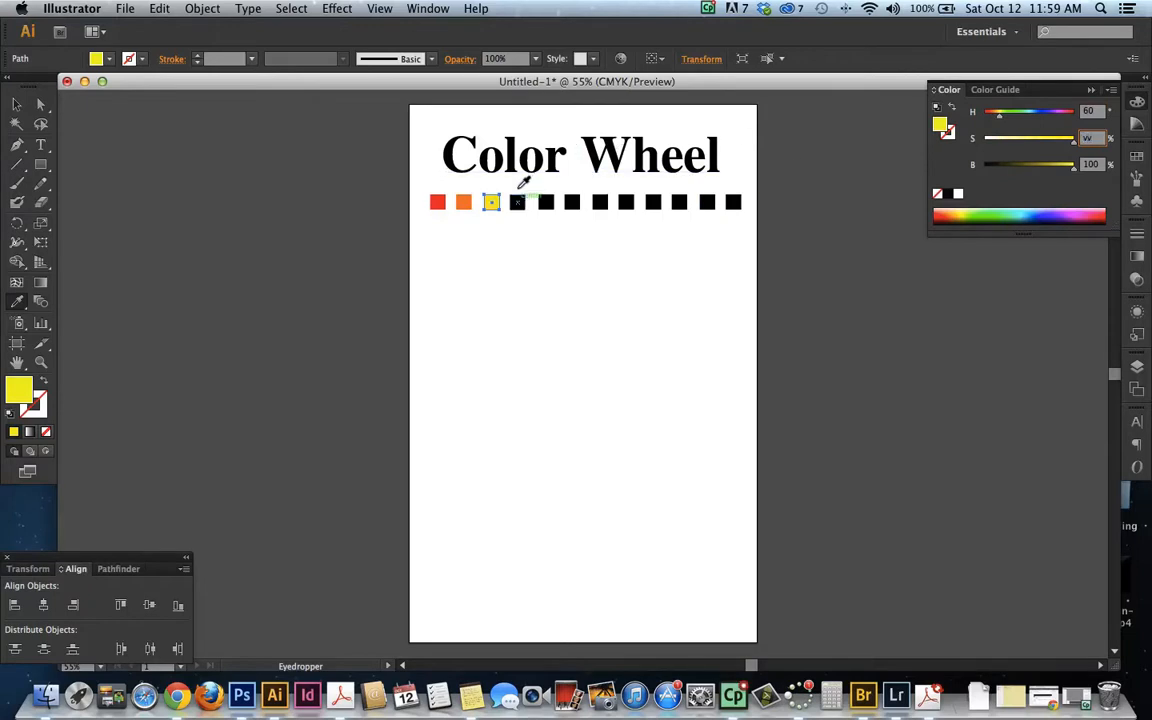
{"action": "left_click", "coordinate": [519, 186]}
{"action": "key", "text": "super+z"}
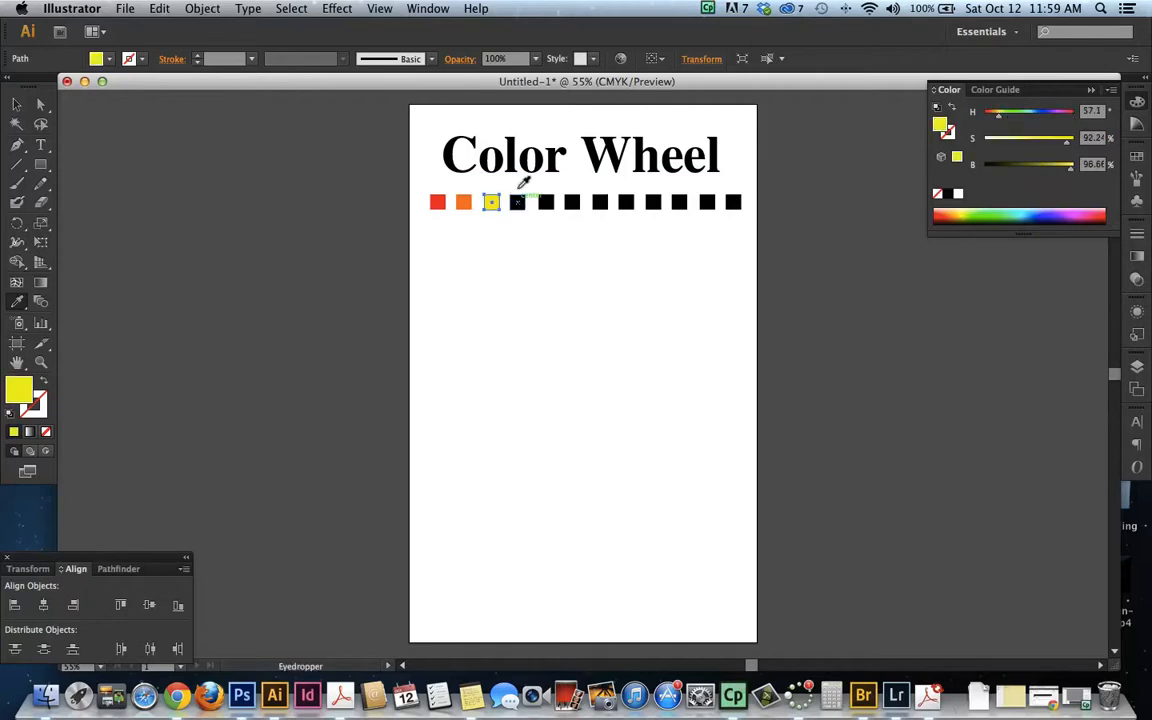
Copy the yellow fill from the third square to the fourth square with the Eyedropper
{"action": "key", "text": "v"}
{"action": "left_click", "coordinate": [517, 202]}
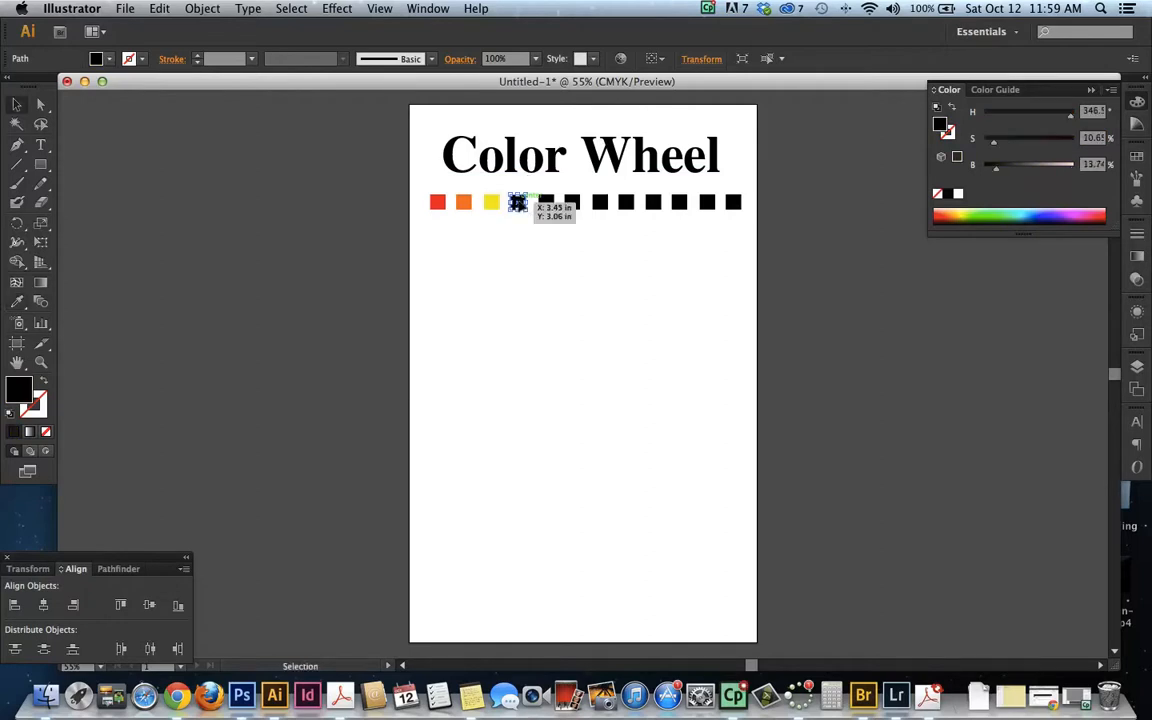
{"action": "key", "text": "i"}
{"action": "left_click", "coordinate": [491, 196]}
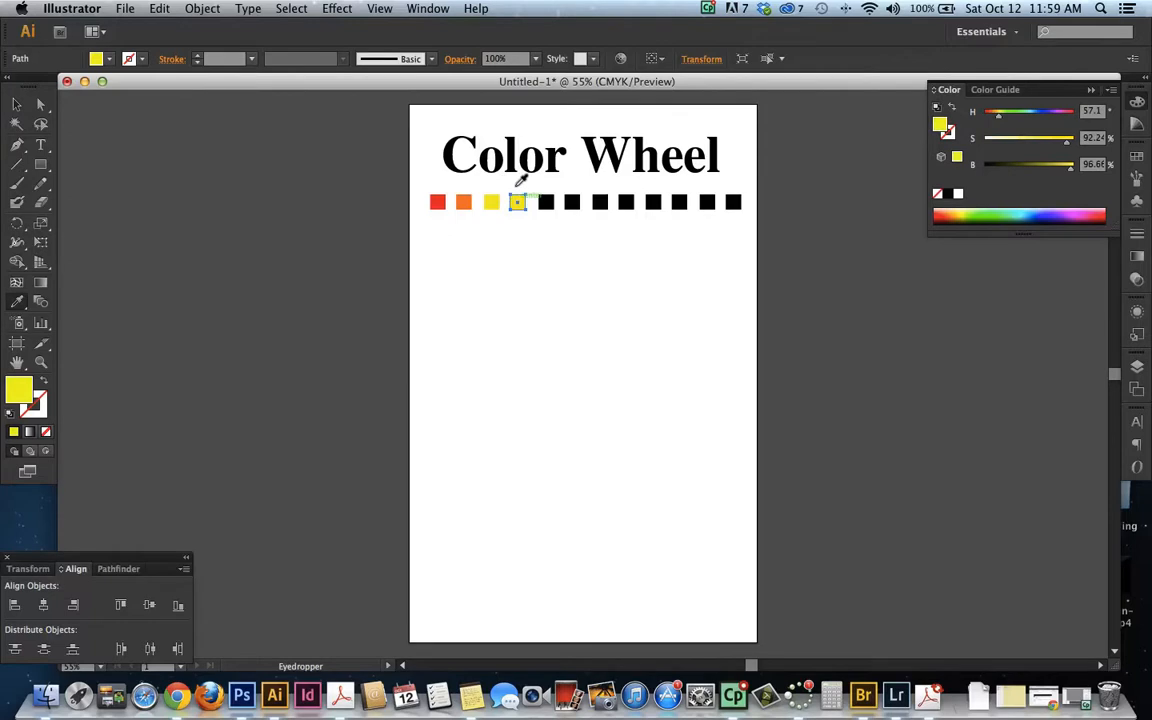
Change the fourth square's fill to green at H 90, S 100, B 100
{"action": "key", "text": "v"}
{"action": "left_click", "coordinate": [1092, 110]}
{"action": "type", "text": "9"}
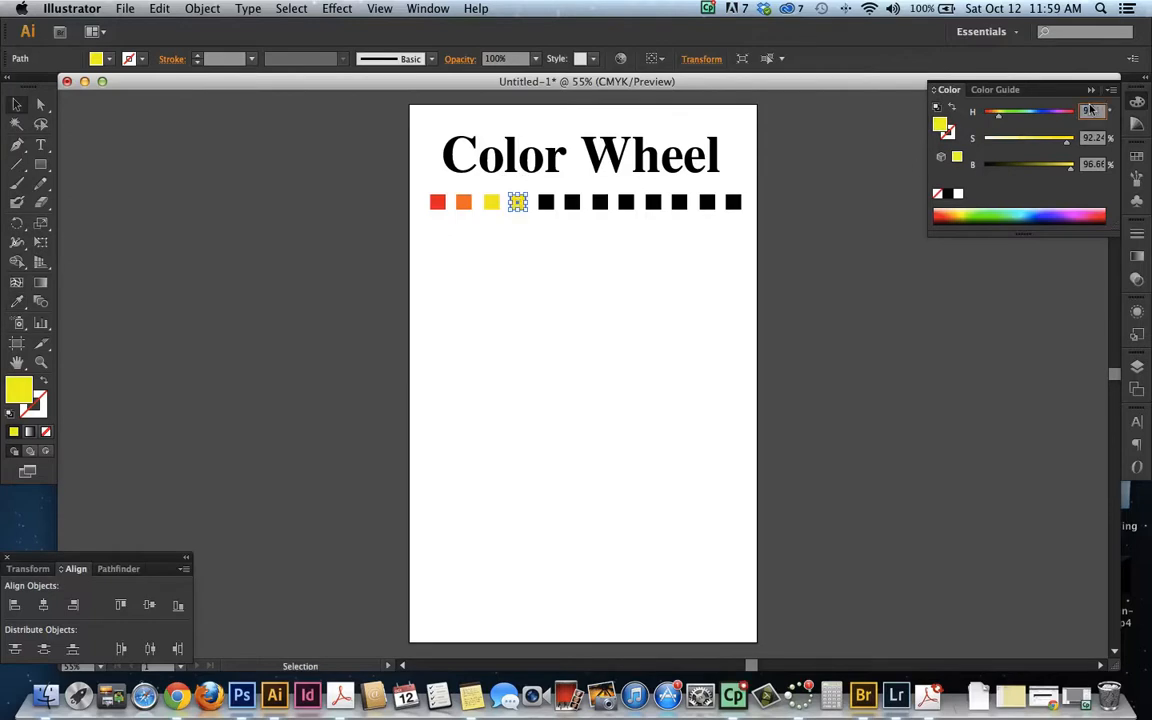
{"action": "type", "text": "0"}
{"action": "key", "text": "Tab"}
{"action": "type", "text": "100"}
{"action": "key", "text": "Tab"}
{"action": "type", "text": "10"}
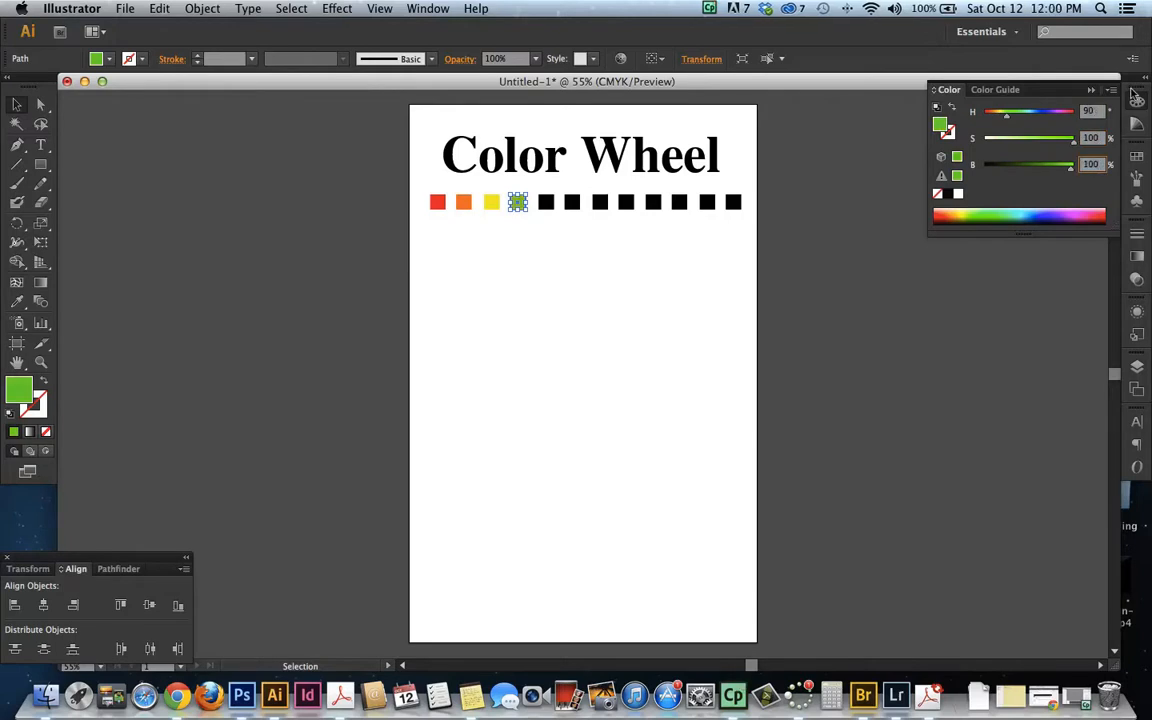
{"action": "left_click", "coordinate": [1093, 111]}
{"action": "key", "text": "Tab"}
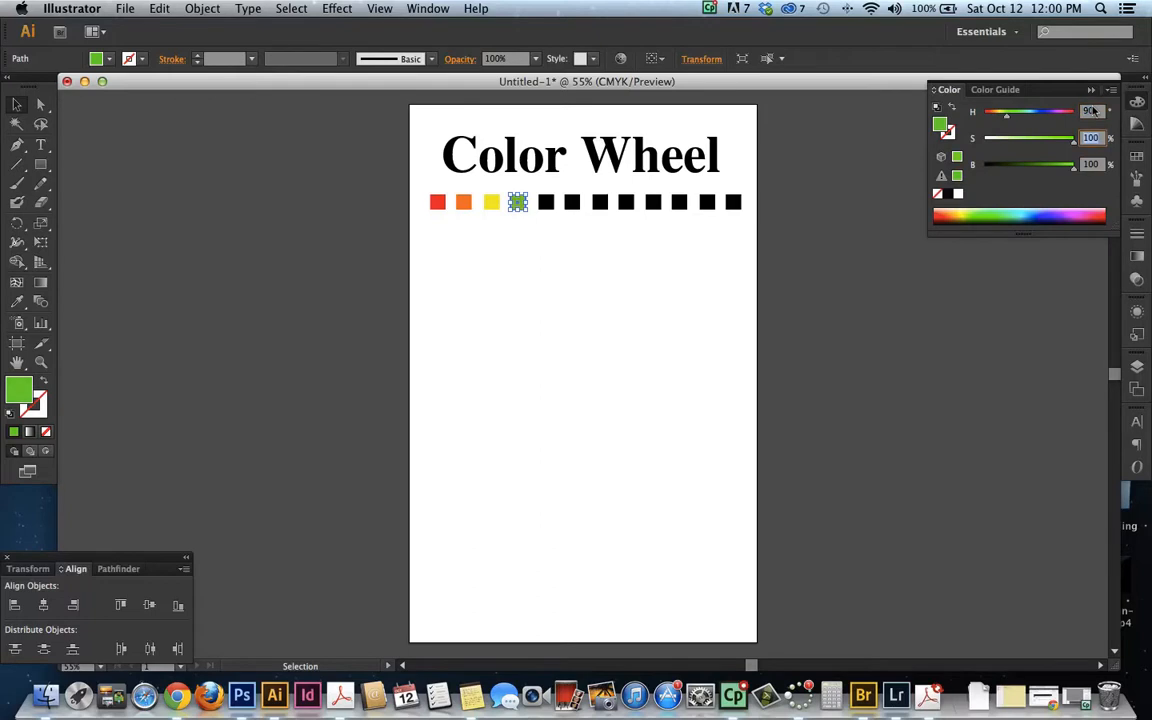
Copy the green fill from the fourth square to the fifth square with the Eyedropper
{"action": "type", "text": "1"}
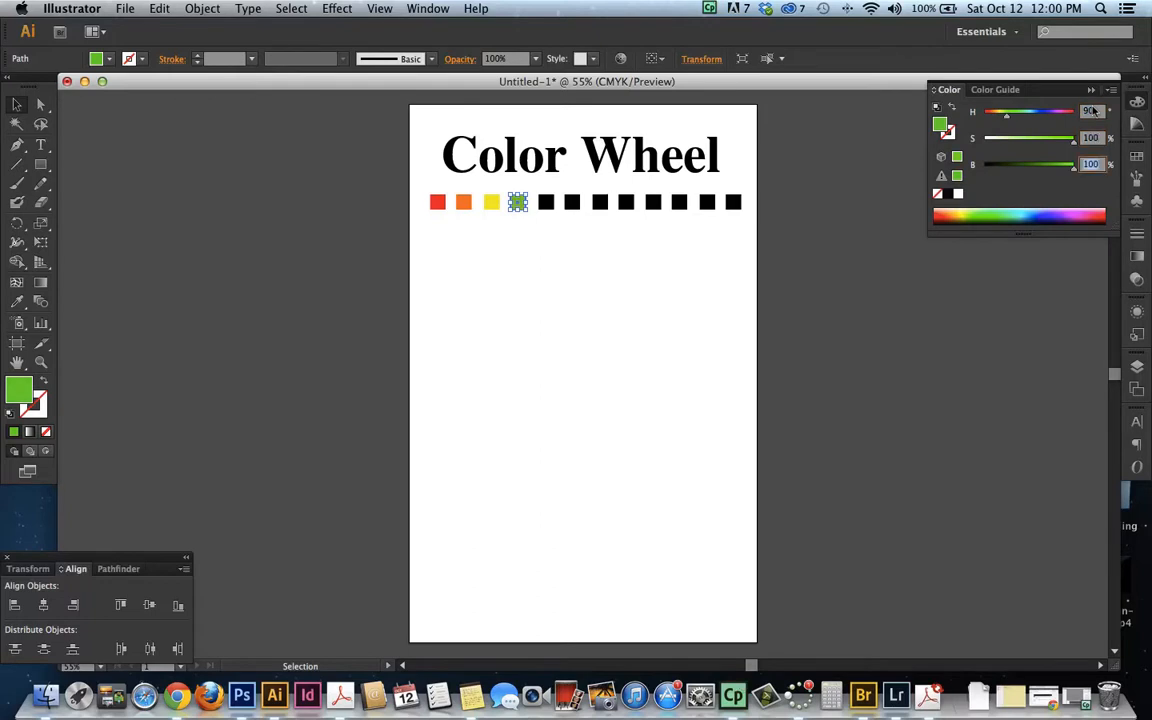
{"action": "left_click", "coordinate": [1093, 111]}
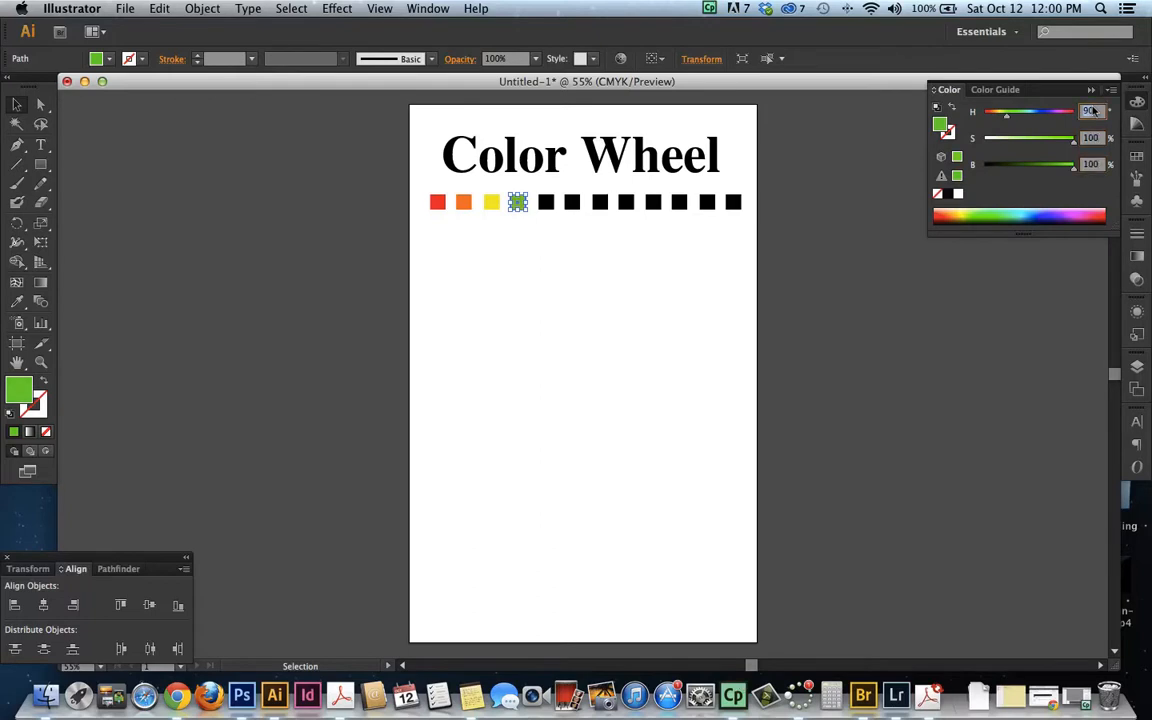
{"action": "left_click", "coordinate": [546, 202]}
{"action": "key", "text": "i"}
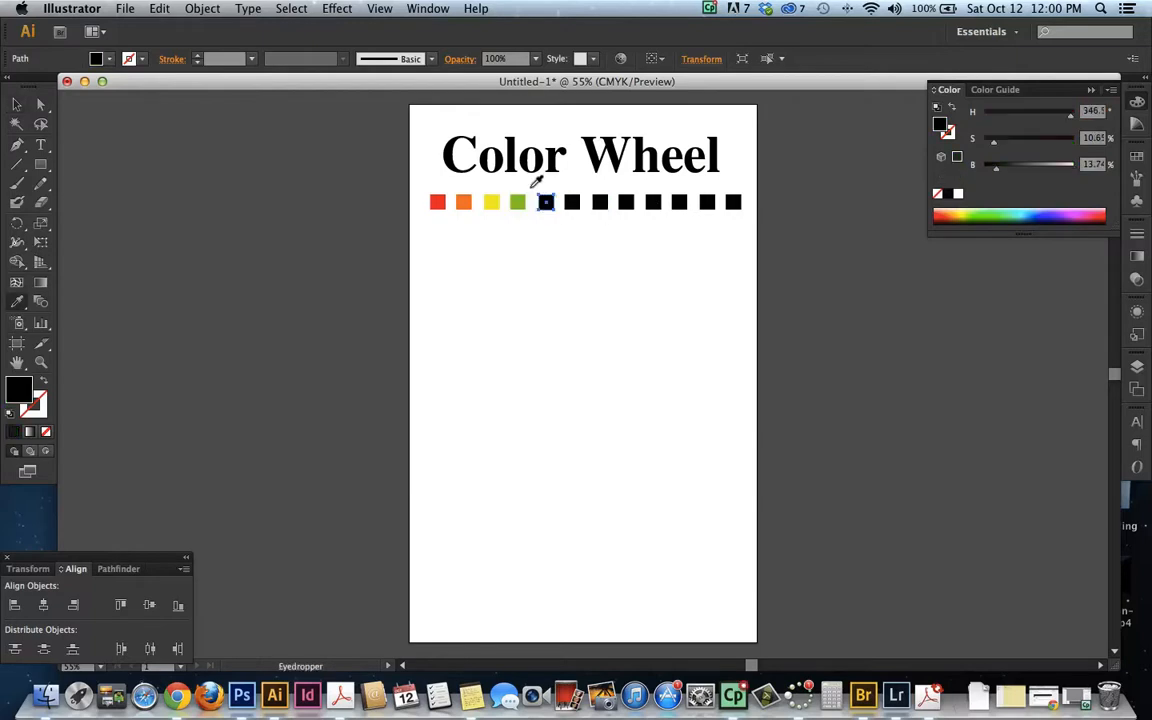
{"action": "left_click", "coordinate": [517, 202]}
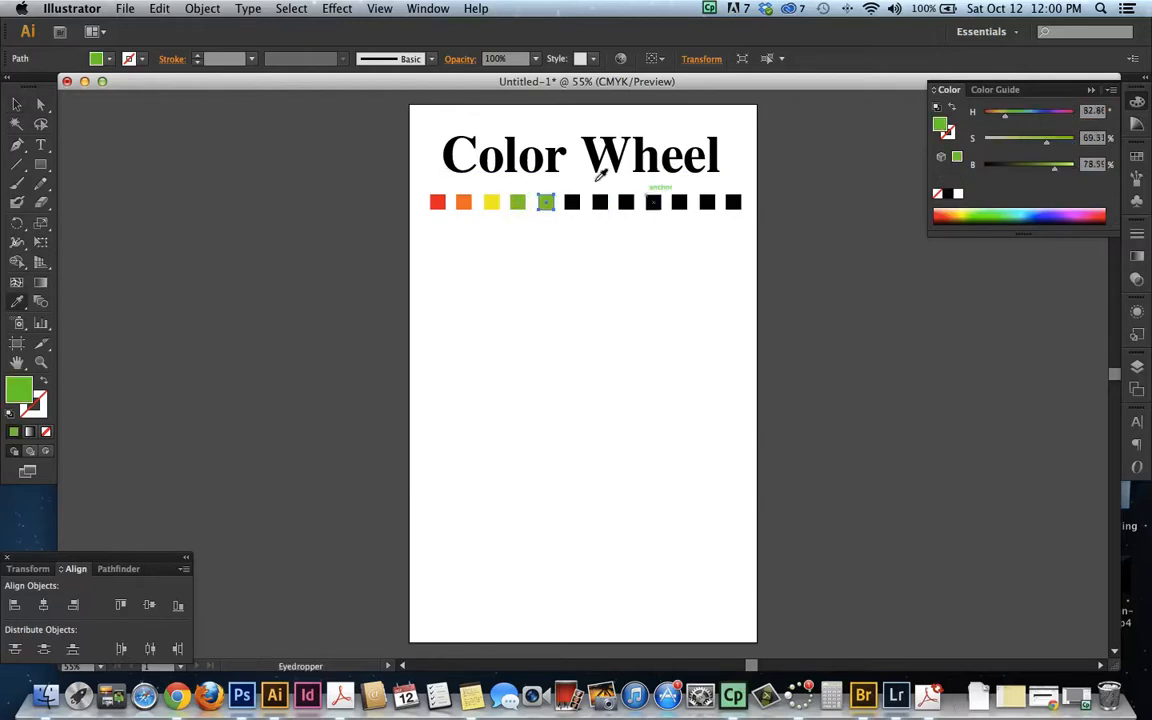
Change the fifth square's fill to green at H 120, S 100, B 100
{"action": "left_click", "coordinate": [1088, 111]}
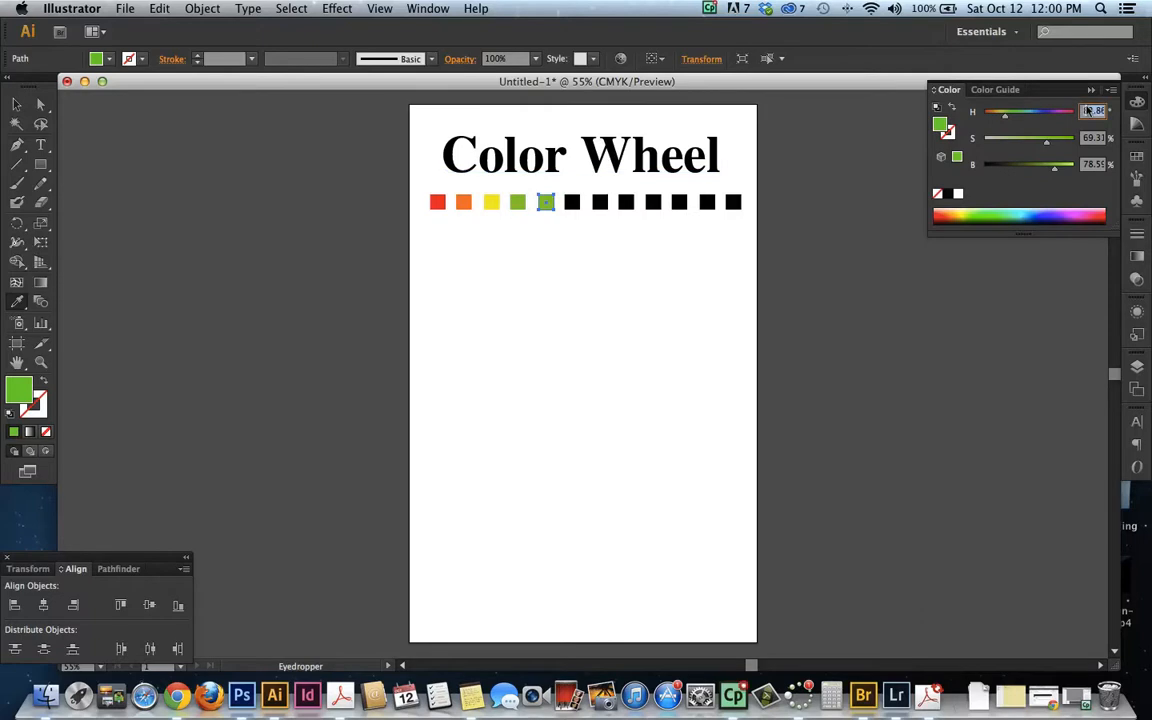
{"action": "key", "text": "BackSpace"}
{"action": "type", "text": "120"}
{"action": "key", "text": "Tab"}
{"action": "type", "text": "100"}
{"action": "key", "text": "Tab"}
{"action": "type", "text": "100"}
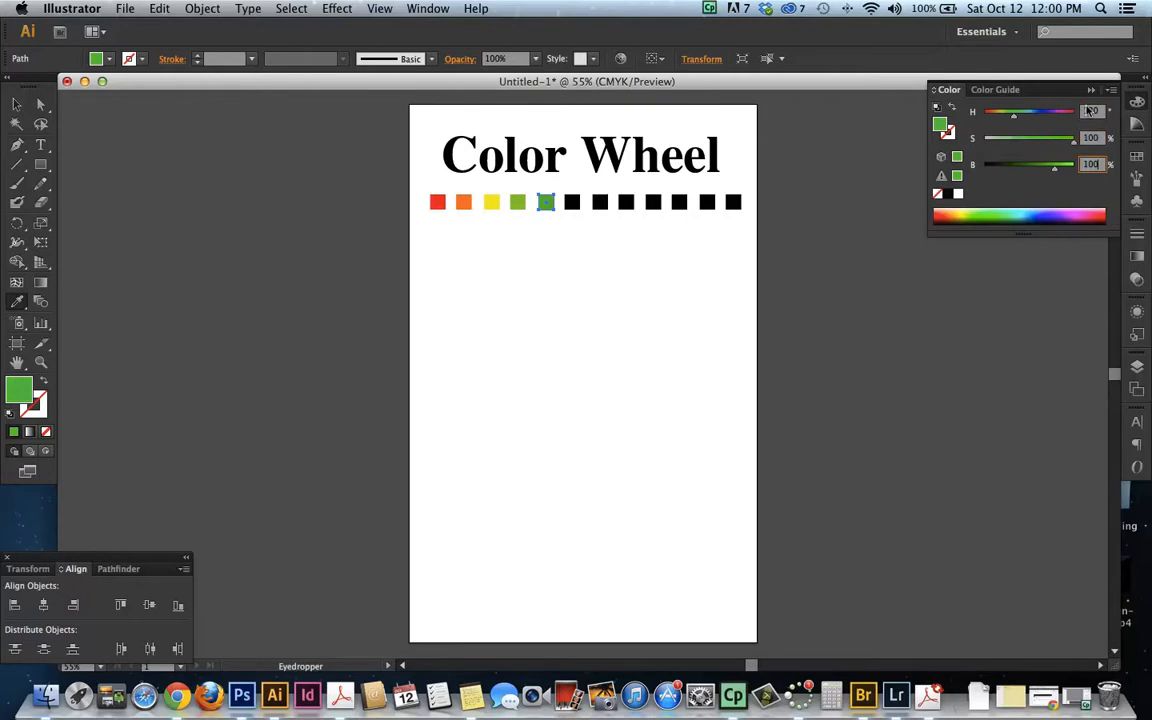
{"action": "key", "text": "Tab"}
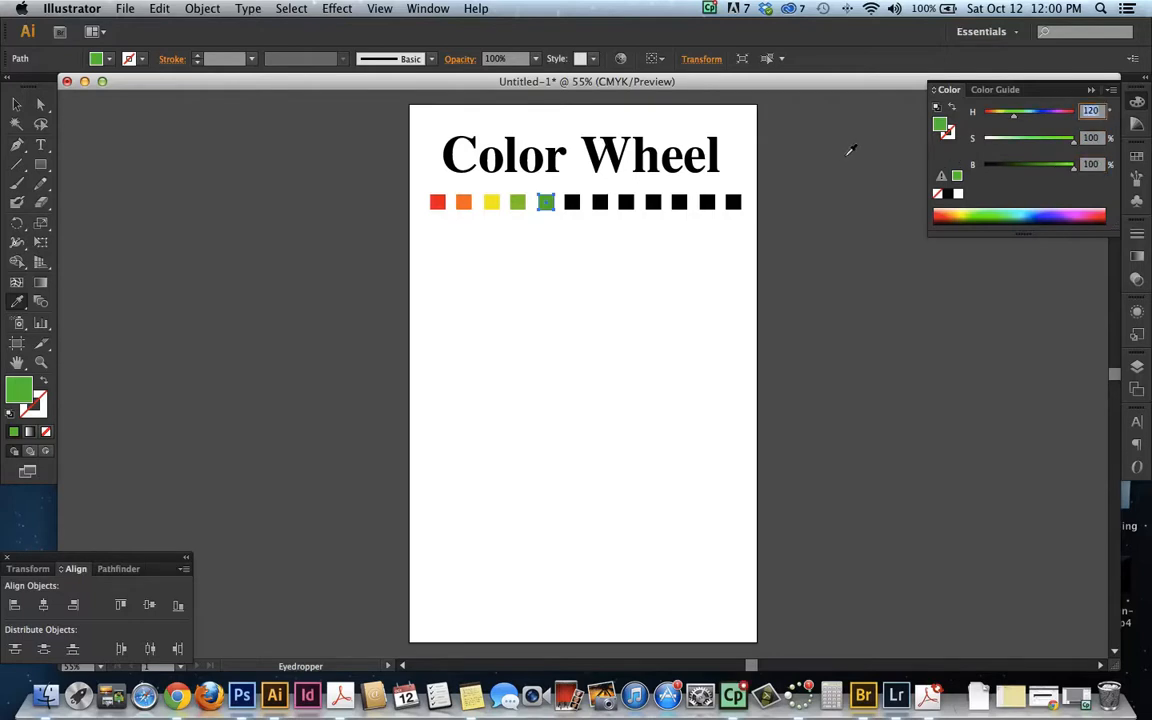
{"action": "left_click", "coordinate": [571, 197]}
{"action": "key", "text": "super+z"}
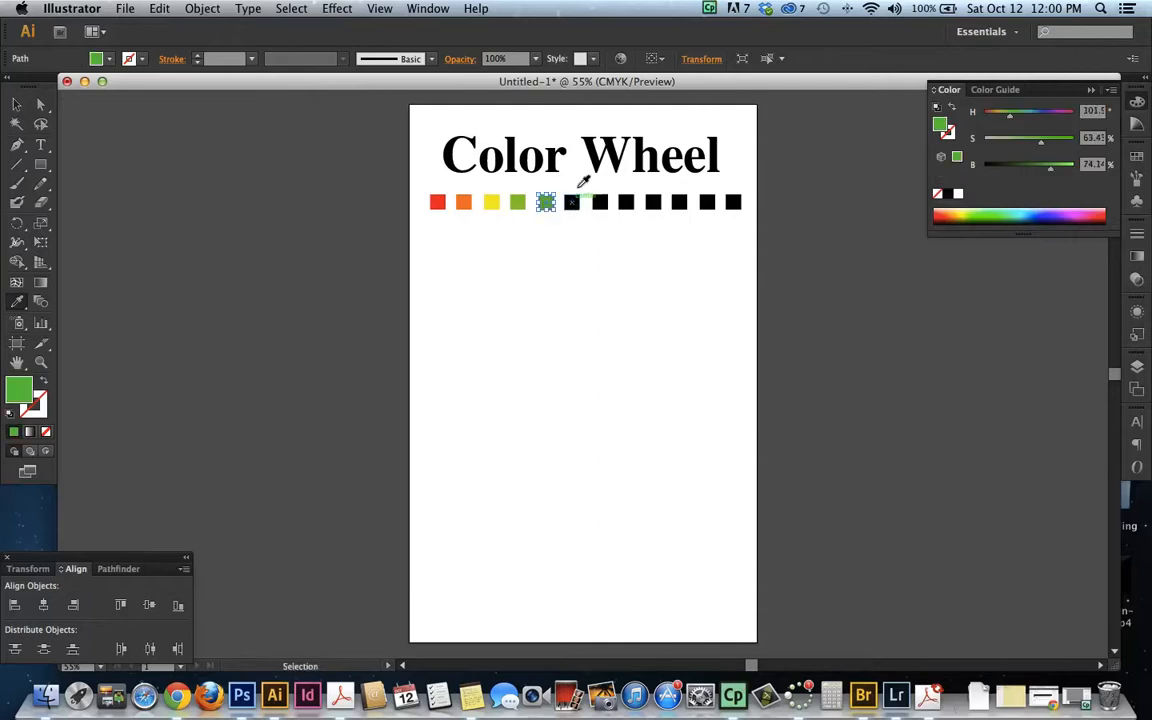
Set the sixth square's fill to H 150, S 100, B 100
{"action": "key", "text": "v"}
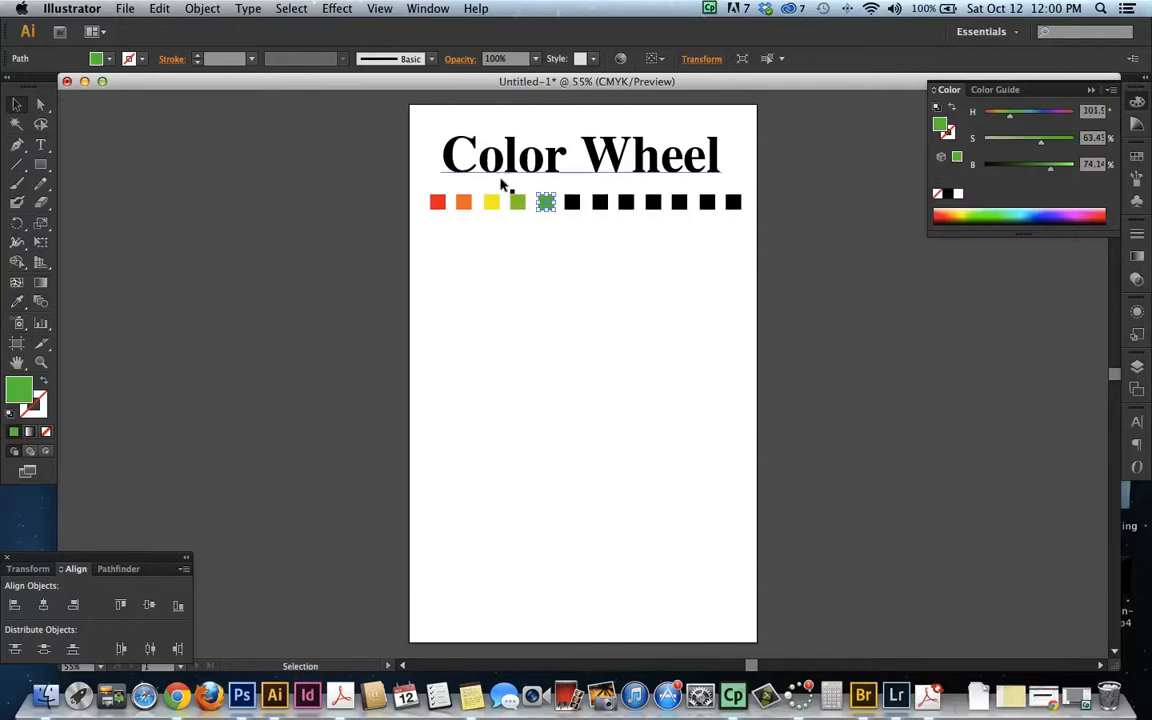
{"action": "left_click", "coordinate": [571, 201]}
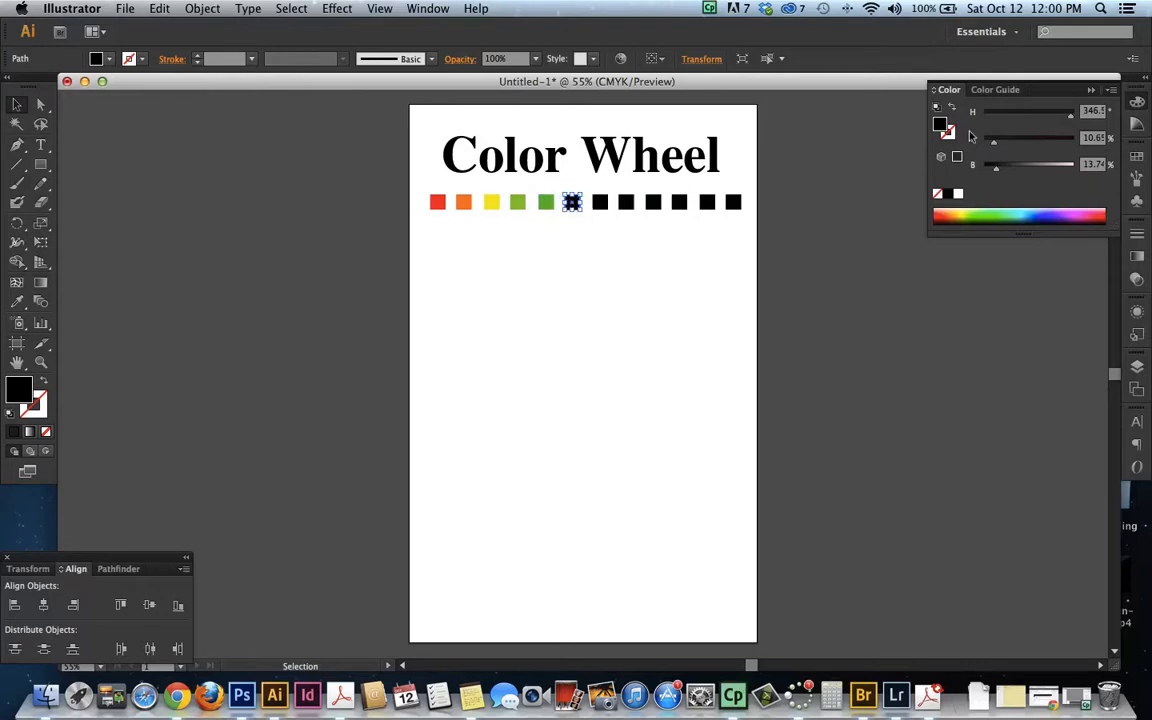
{"action": "left_click", "coordinate": [1090, 111]}
{"action": "type", "text": "15"}
{"action": "key", "text": "Tab"}
{"action": "type", "text": "1"}
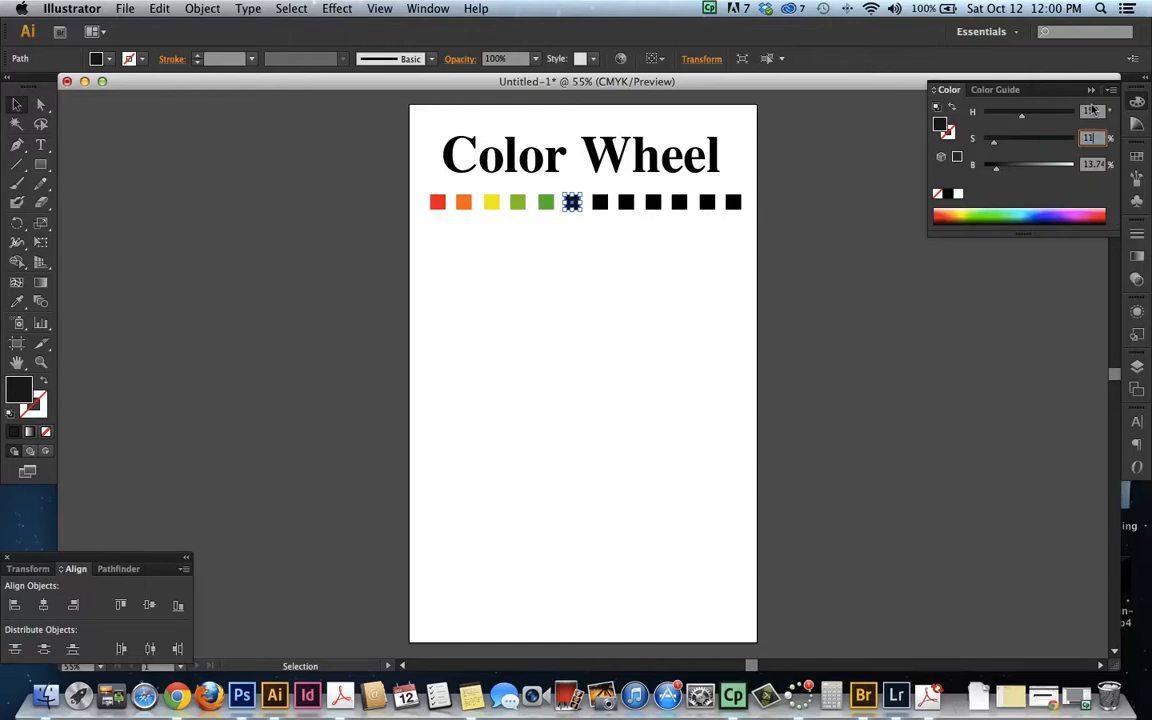
{"action": "key", "text": "Tab"}
{"action": "type", "text": "100"}
{"action": "key", "text": "Tab"}
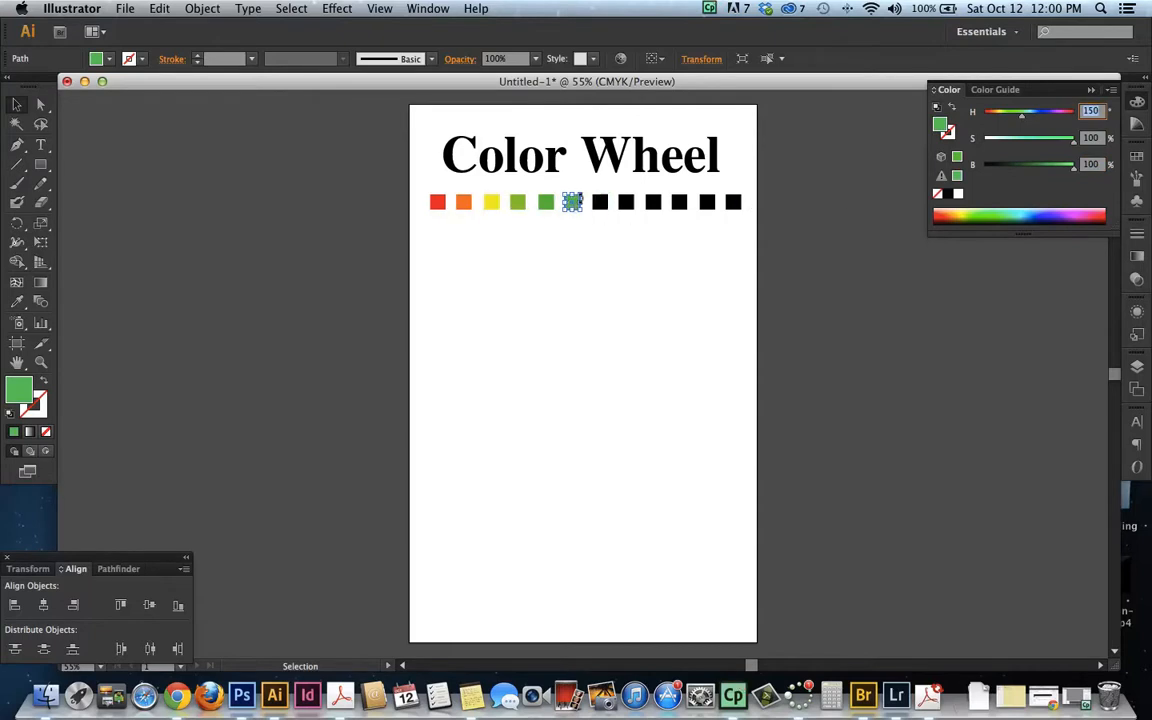
Set the seventh square's fill to cyan at H 180, S 100, B 100
{"action": "left_click", "coordinate": [600, 203]}
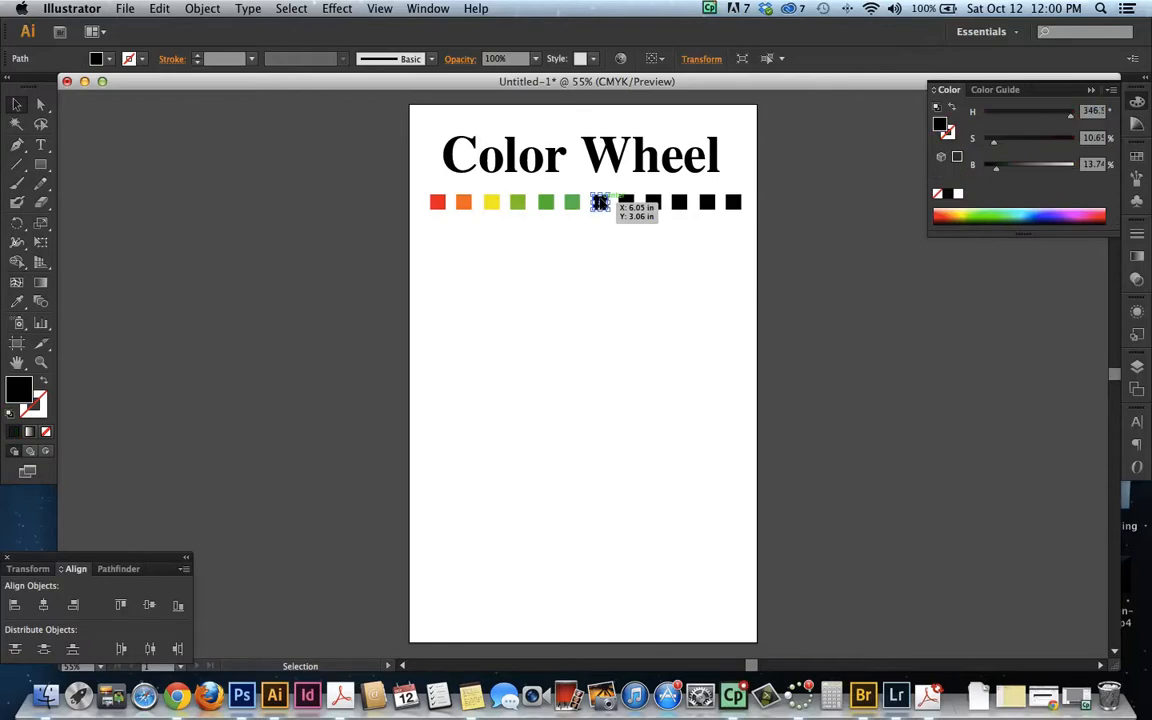
{"action": "left_click", "coordinate": [1093, 111]}
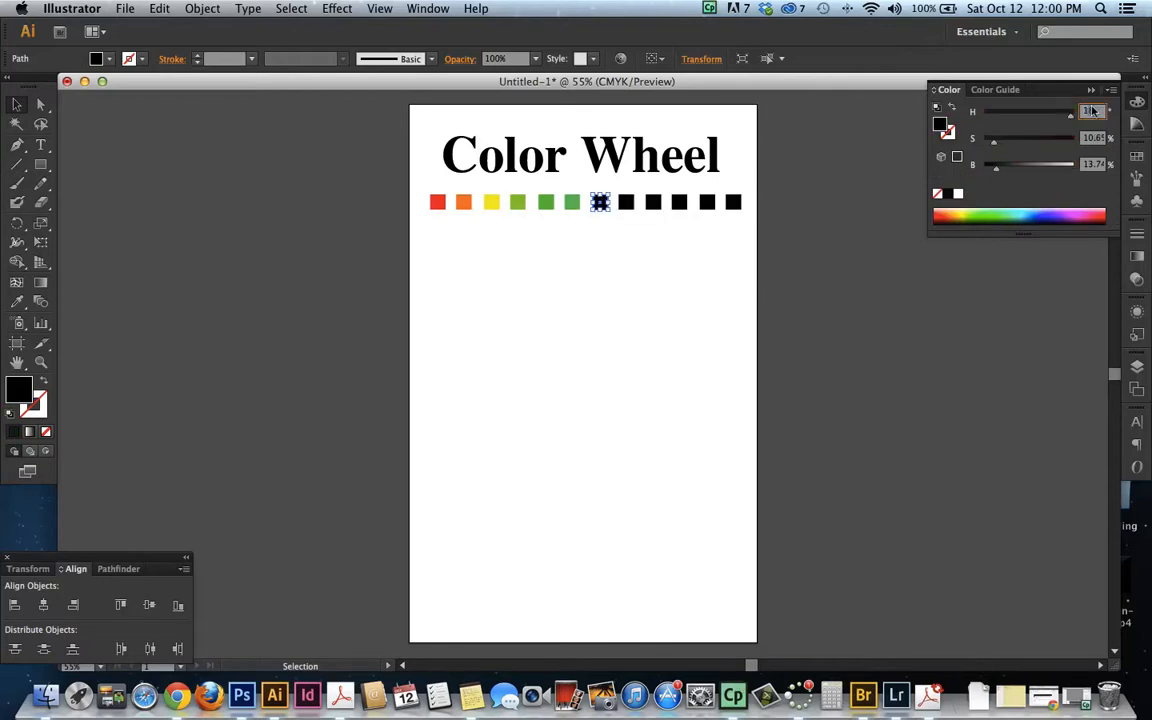
{"action": "type", "text": "180"}
{"action": "key", "text": "Tab"}
{"action": "type", "text": "0"}
{"action": "key", "text": "Tab"}
{"action": "type", "text": "1"}
{"action": "key", "text": "Return"}
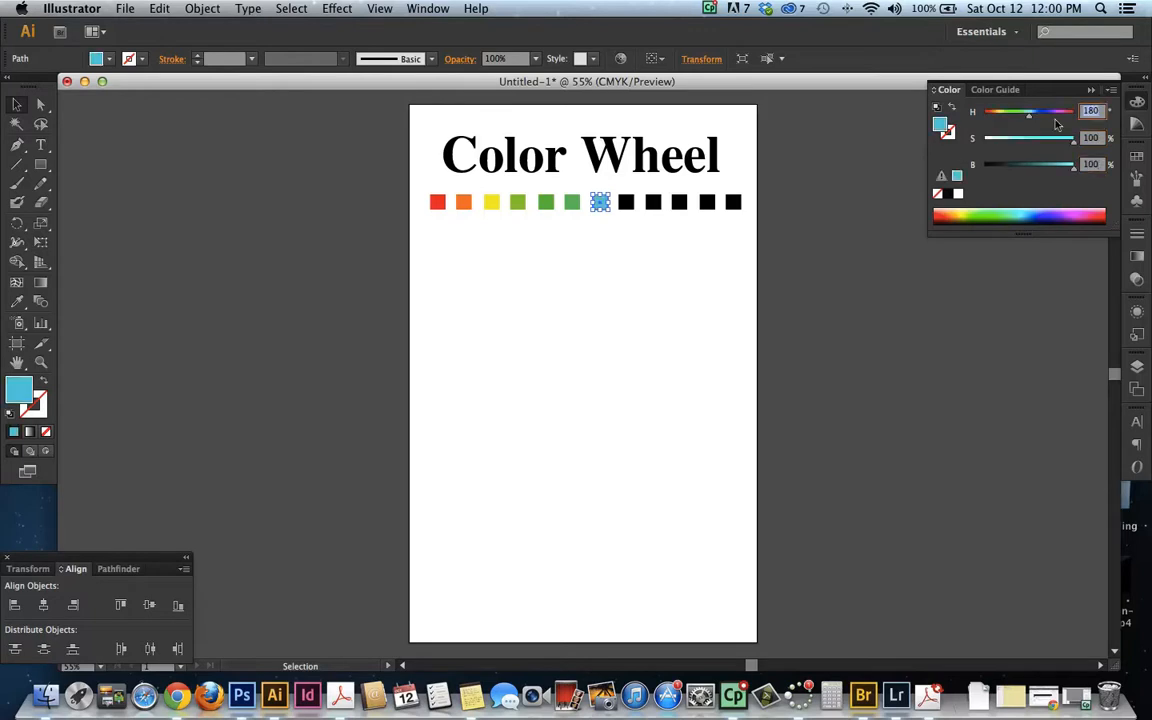
Set the eighth square's fill to blue at H 210, S 100, B 100
{"action": "left_click", "coordinate": [626, 202]}
{"action": "left_click", "coordinate": [1094, 111]}
{"action": "type", "text": "21"}
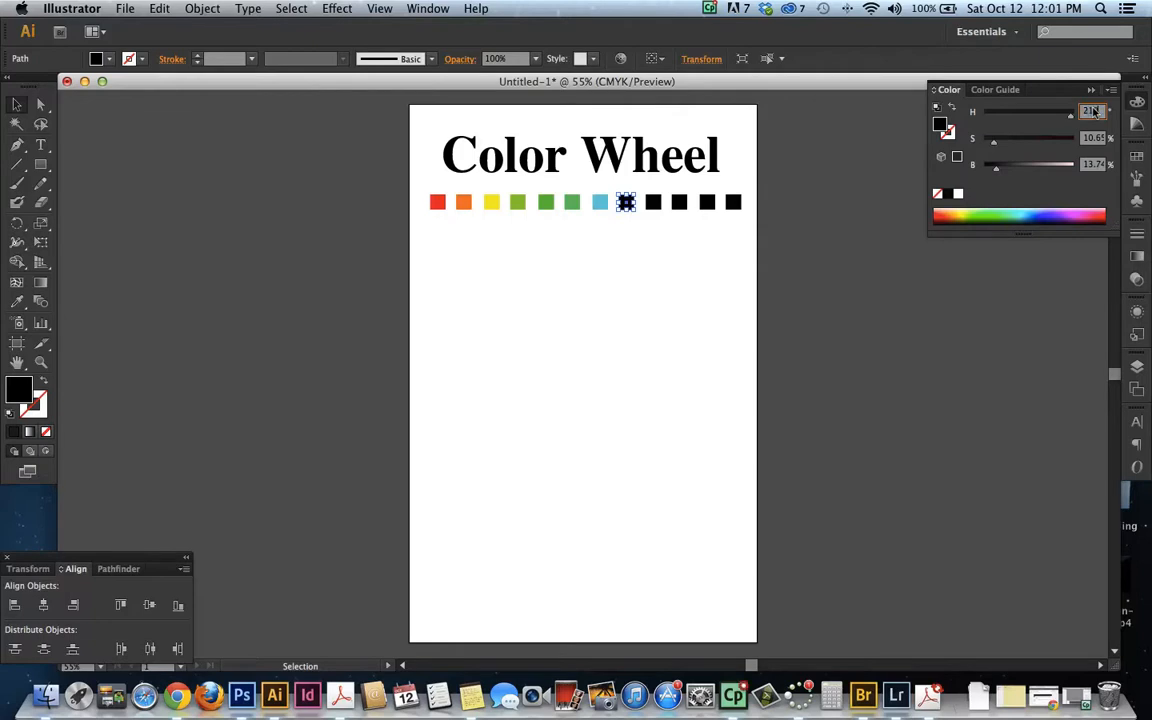
{"action": "key", "text": "Tab"}
{"action": "type", "text": "1"}
{"action": "key", "text": "Tab"}
{"action": "type", "text": "100"}
{"action": "key", "text": "Tab"}
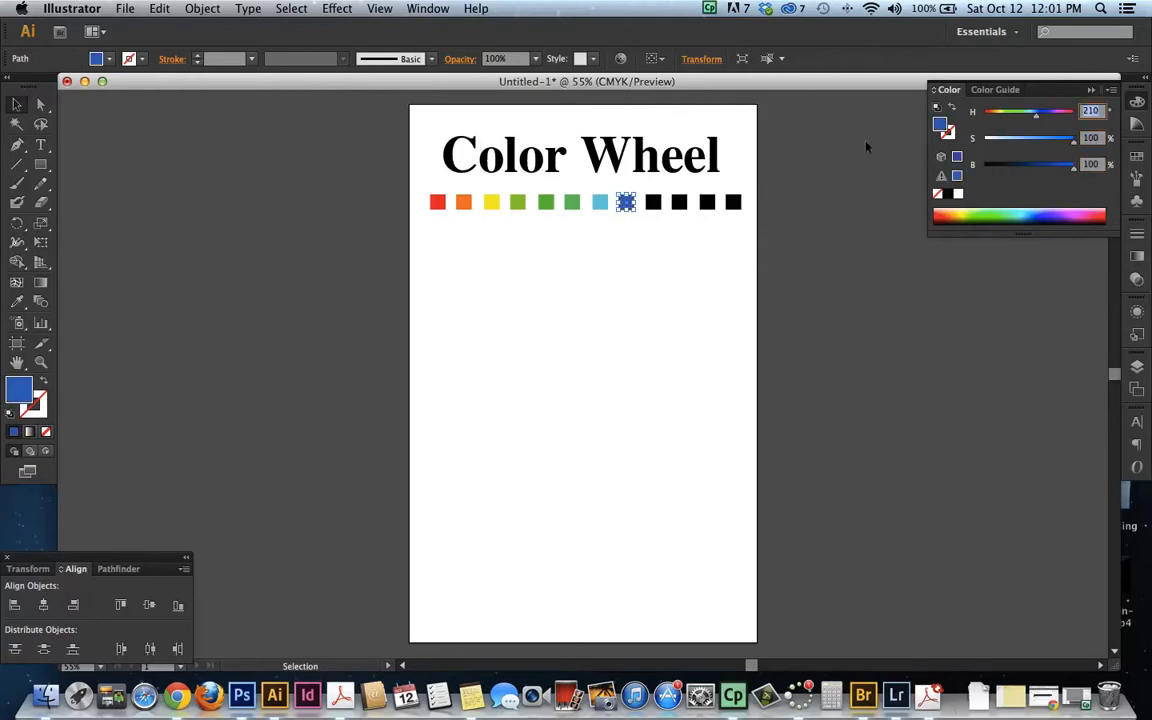
Set the ninth square's fill to dark blue at H 240, S 100, B 100
{"action": "left_click", "coordinate": [652, 202]}
{"action": "type", "text": "2"}
{"action": "key", "text": "Tab"}
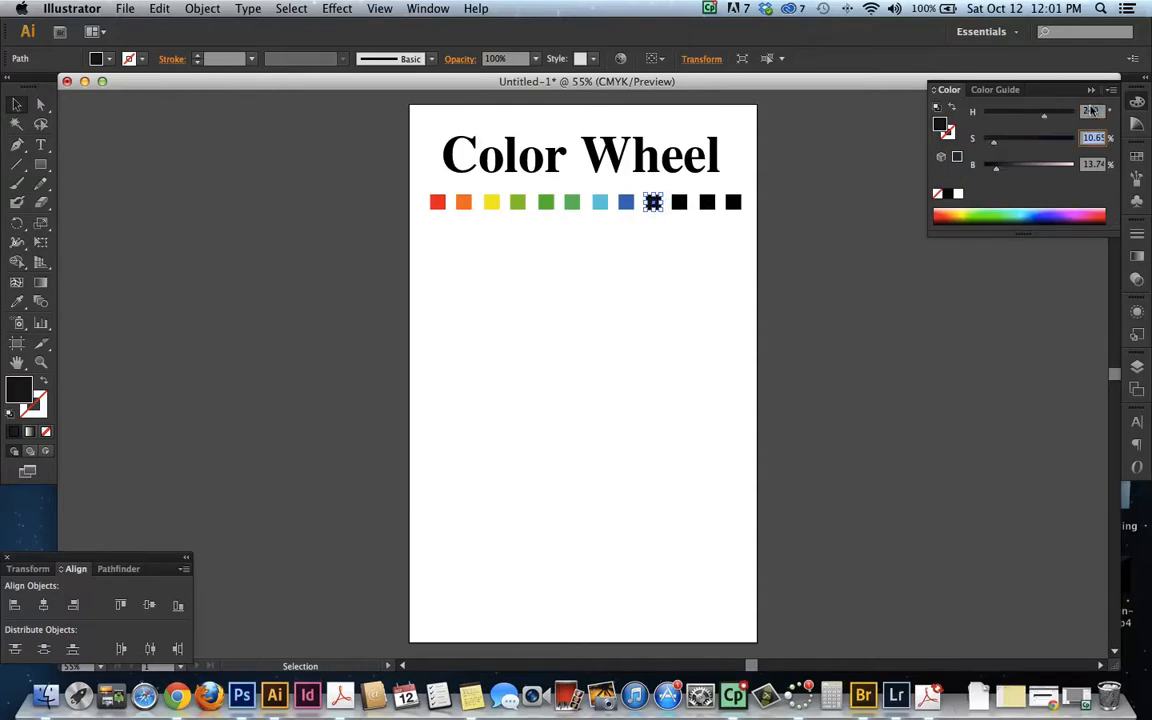
{"action": "type", "text": "100"}
{"action": "key", "text": "Tab"}
{"action": "type", "text": "100"}
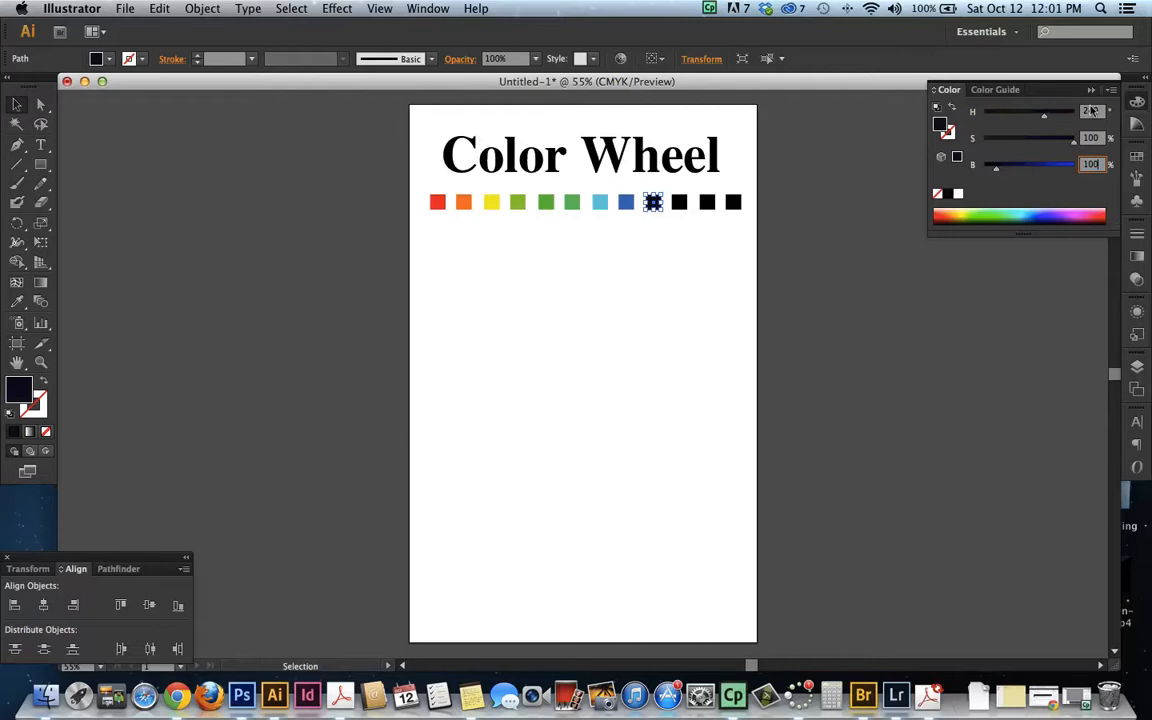
{"action": "key", "text": "Return"}
Set the tenth square's fill to purple at H 270, S 100, B 100
{"action": "left_click", "coordinate": [679, 202]}
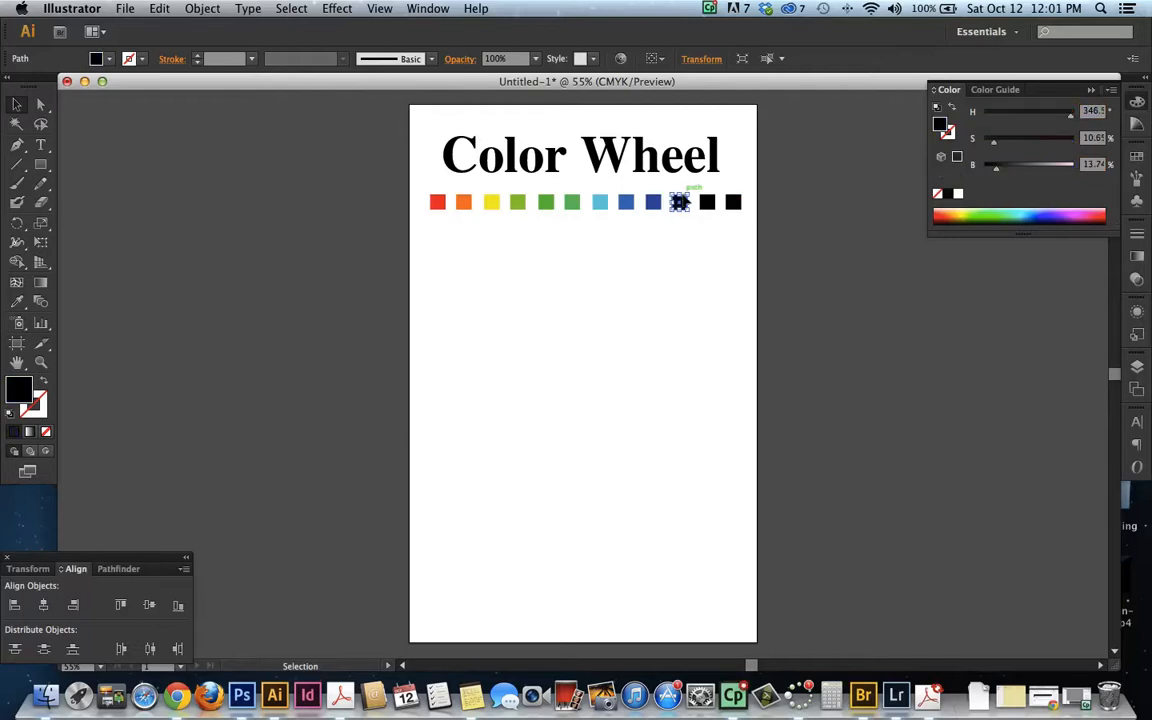
{"action": "left_click", "coordinate": [1086, 112]}
{"action": "type", "text": "2"}
{"action": "left_click_drag", "start_coordinate": [1084, 138], "coordinate": [1110, 139]}
{"action": "type", "text": "100"}
{"action": "key", "text": "Tab"}
{"action": "type", "text": "100"}
{"action": "key", "text": "Tab"}
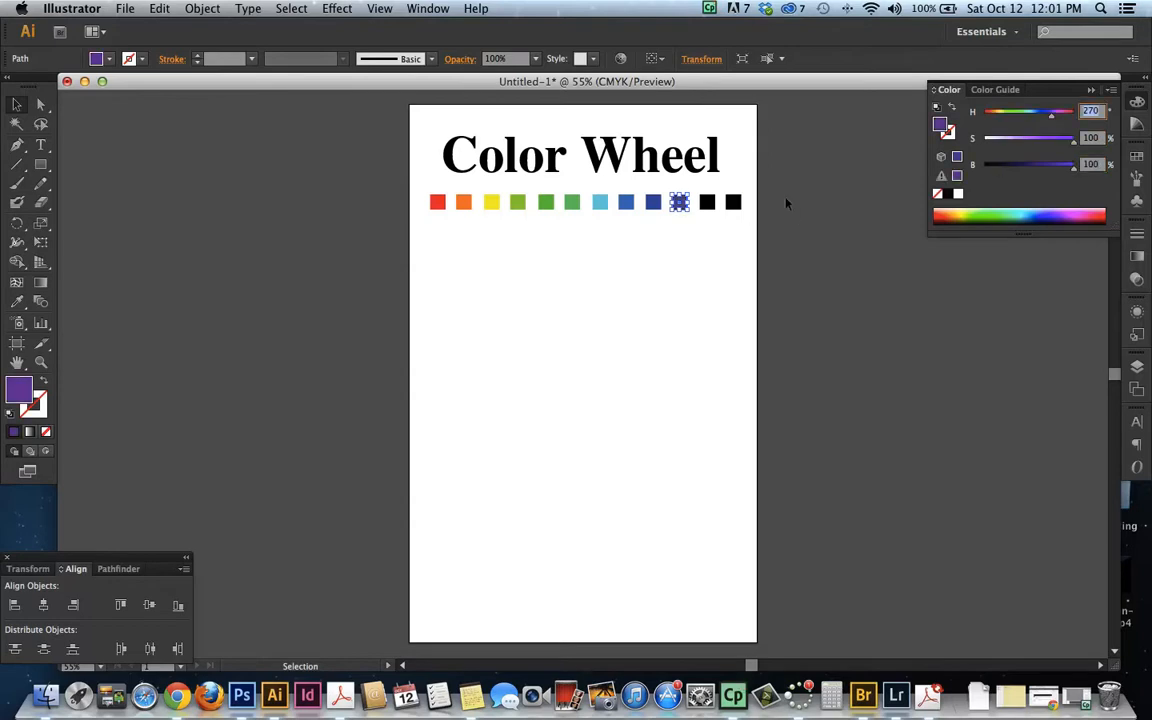
Set the eleventh square's fill to magenta at H 300, S 100, B 100
{"action": "left_click", "coordinate": [707, 202]}
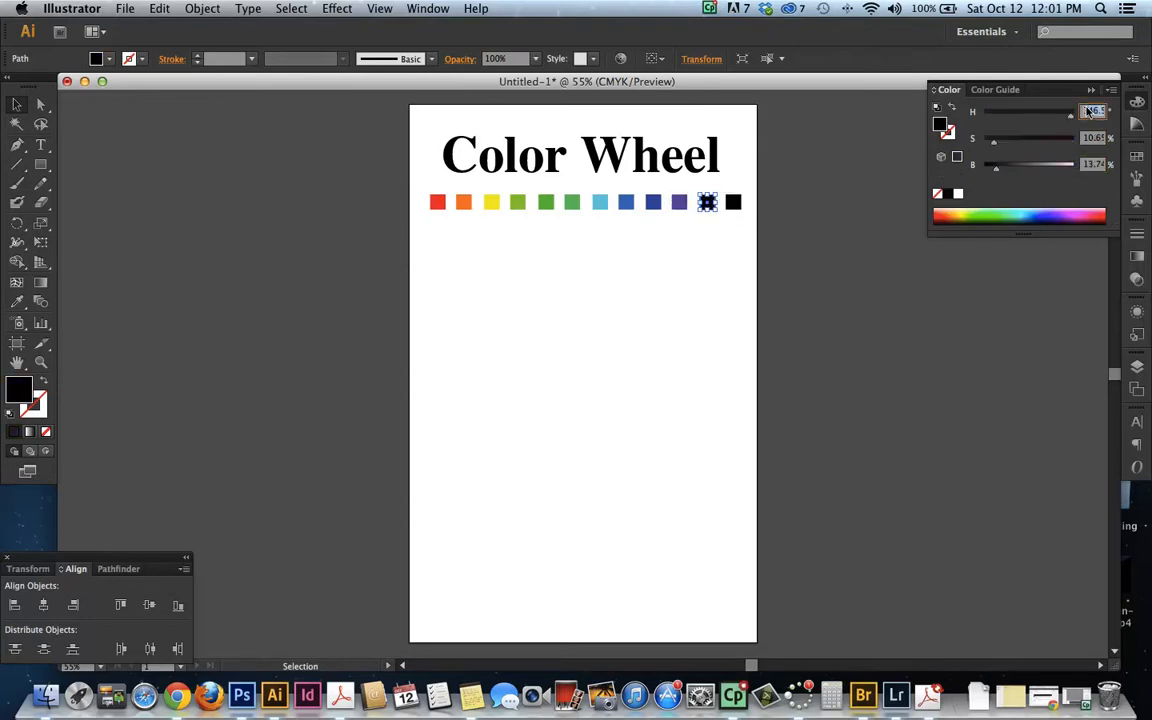
{"action": "type", "text": "300"}
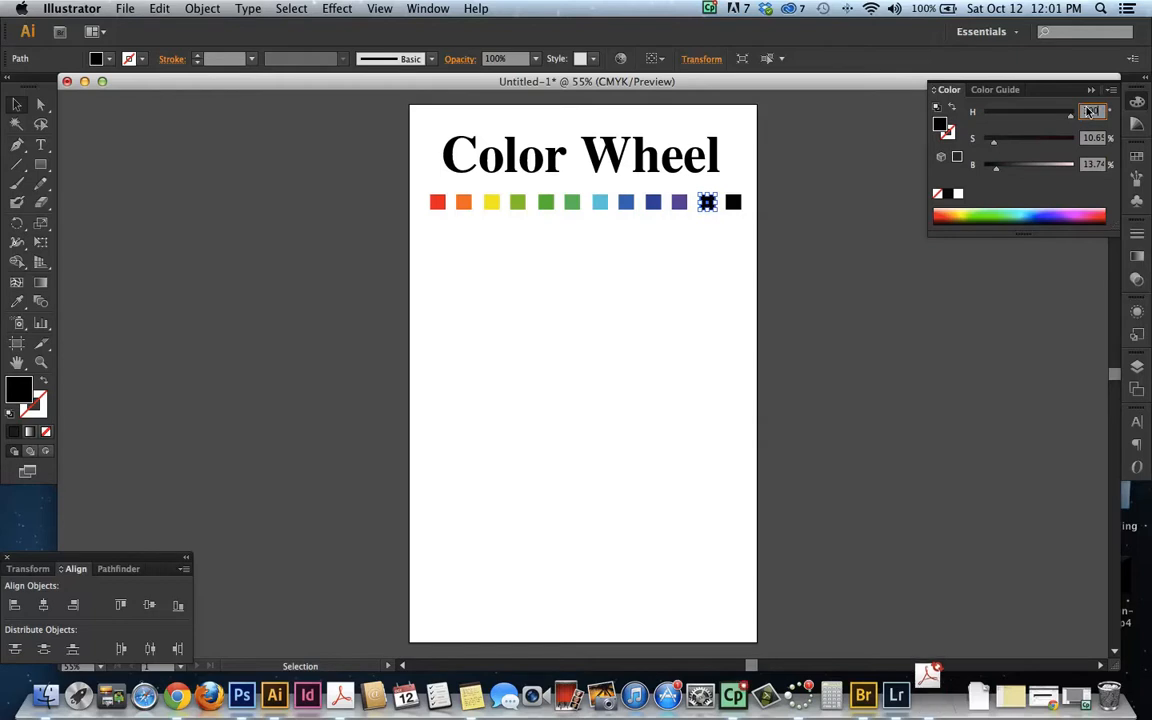
{"action": "key", "text": "Tab"}
{"action": "type", "text": "1000"}
{"action": "key", "text": "Tab"}
{"action": "type", "text": "1"}
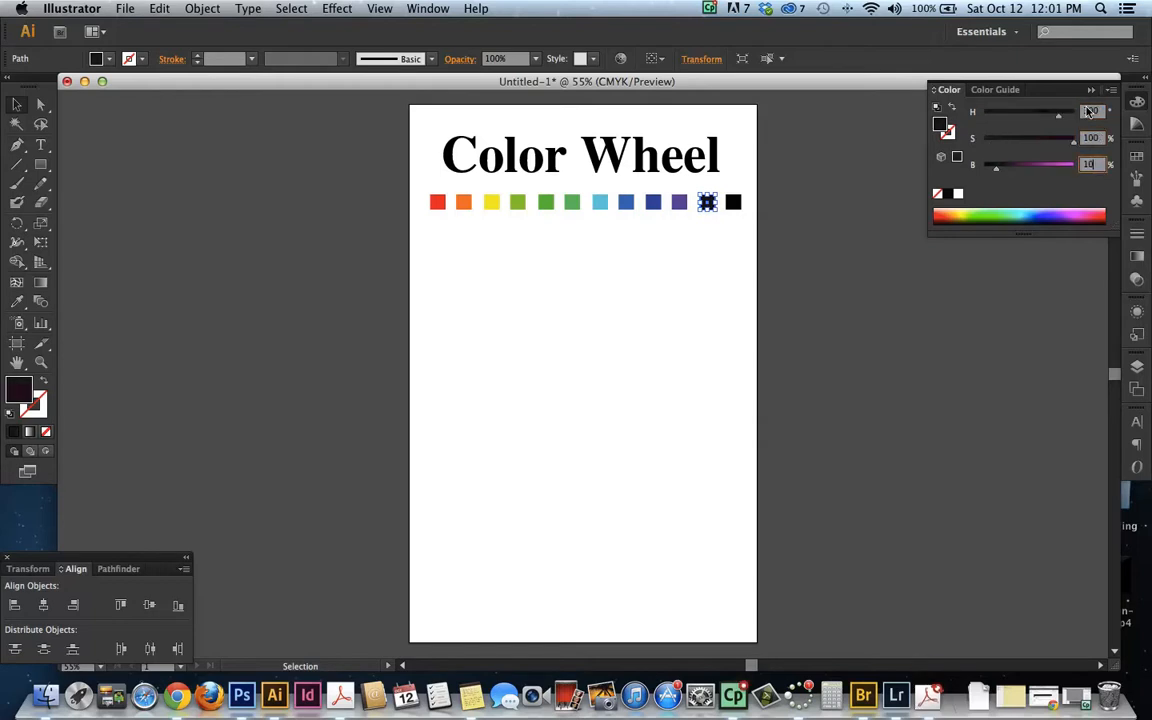
{"action": "key", "text": "Return"}
Set the twelfth square's fill to pink at H 330, S 100, B 100 and deselect it
{"action": "left_click", "coordinate": [733, 203]}
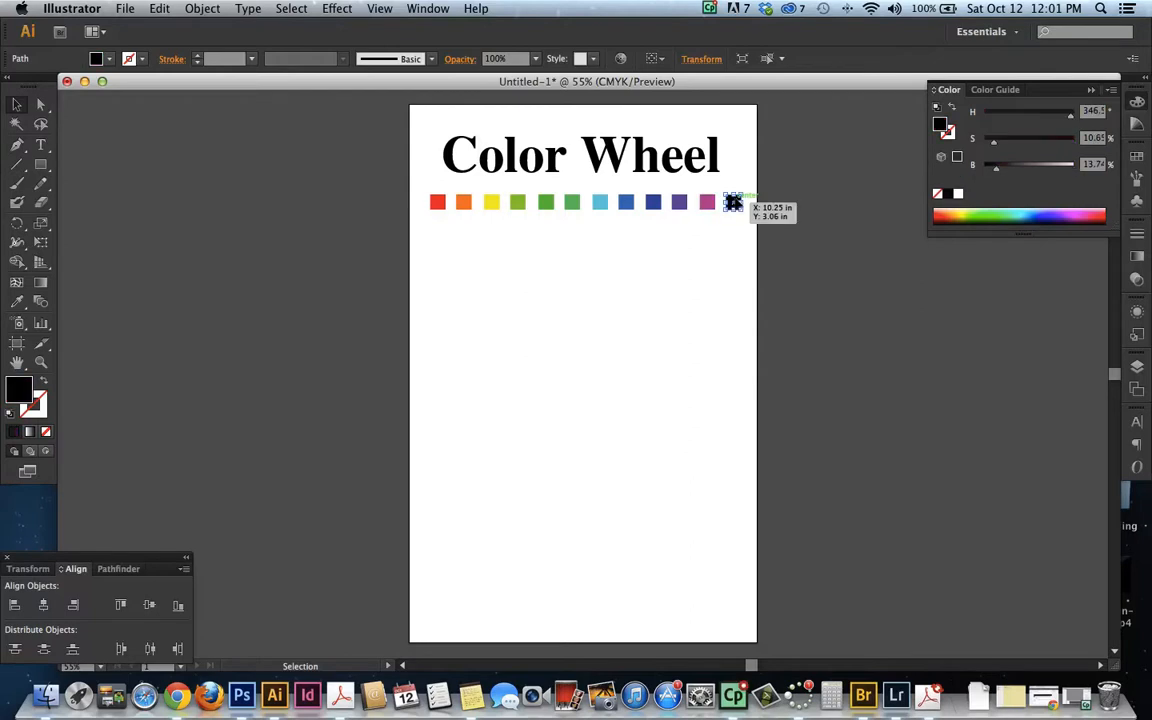
{"action": "left_click", "coordinate": [1092, 110]}
{"action": "type", "text": "3"}
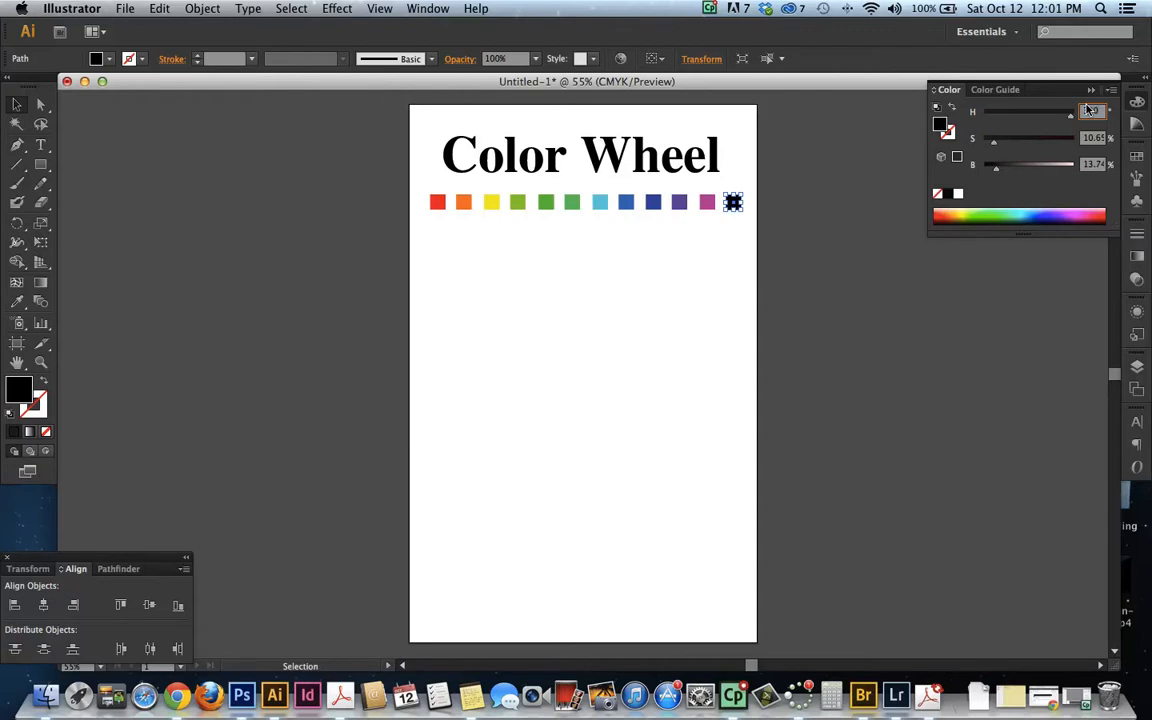
{"action": "key", "text": "Tab"}
{"action": "type", "text": "100"}
{"action": "key", "text": "Tab"}
{"action": "type", "text": "1"}
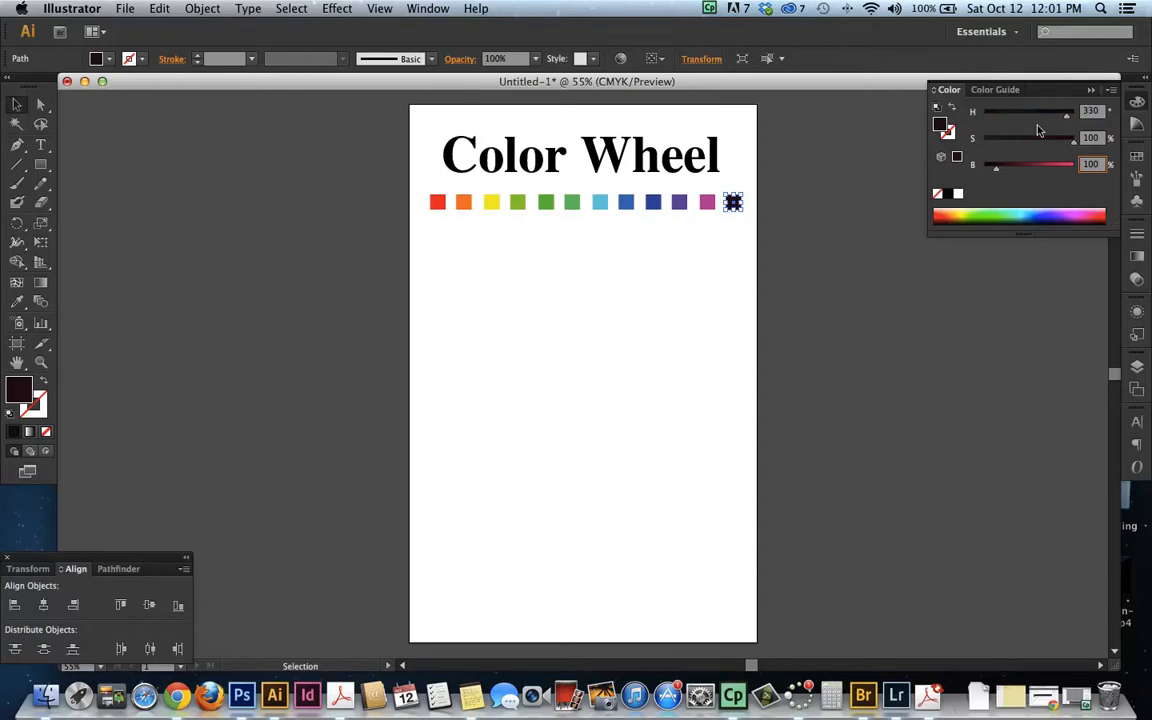
{"action": "type", "text": "00"}
{"action": "key", "text": "Tab"}
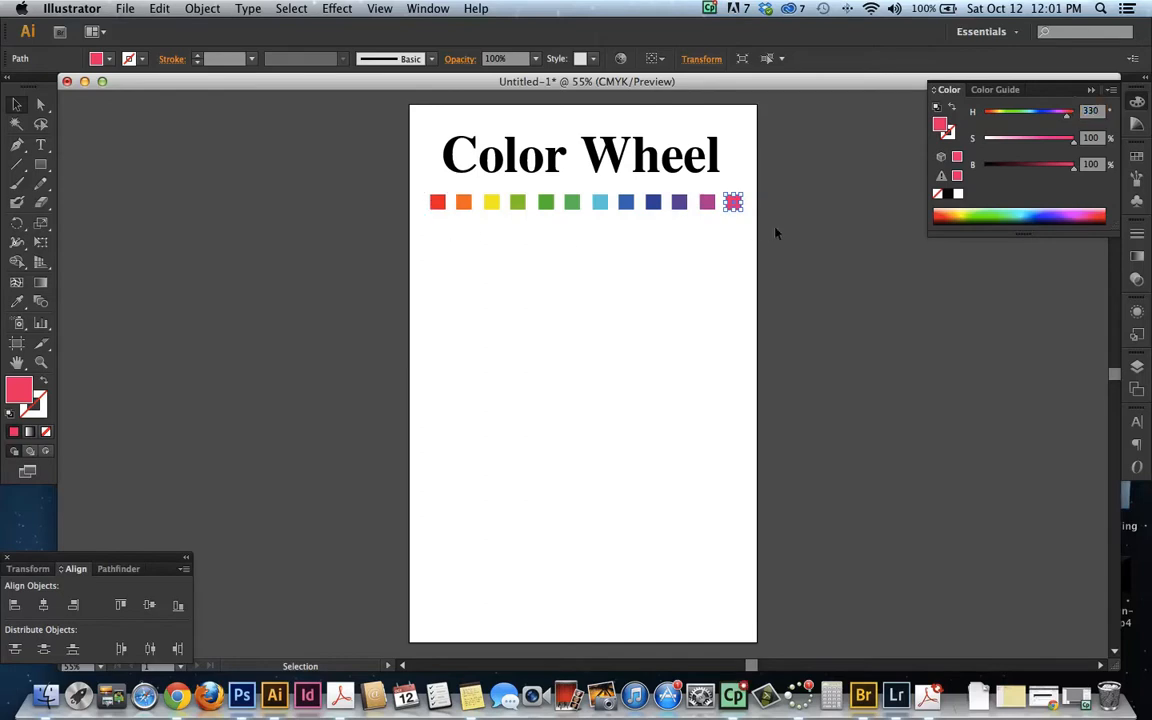
{"action": "left_click", "coordinate": [443, 231]}
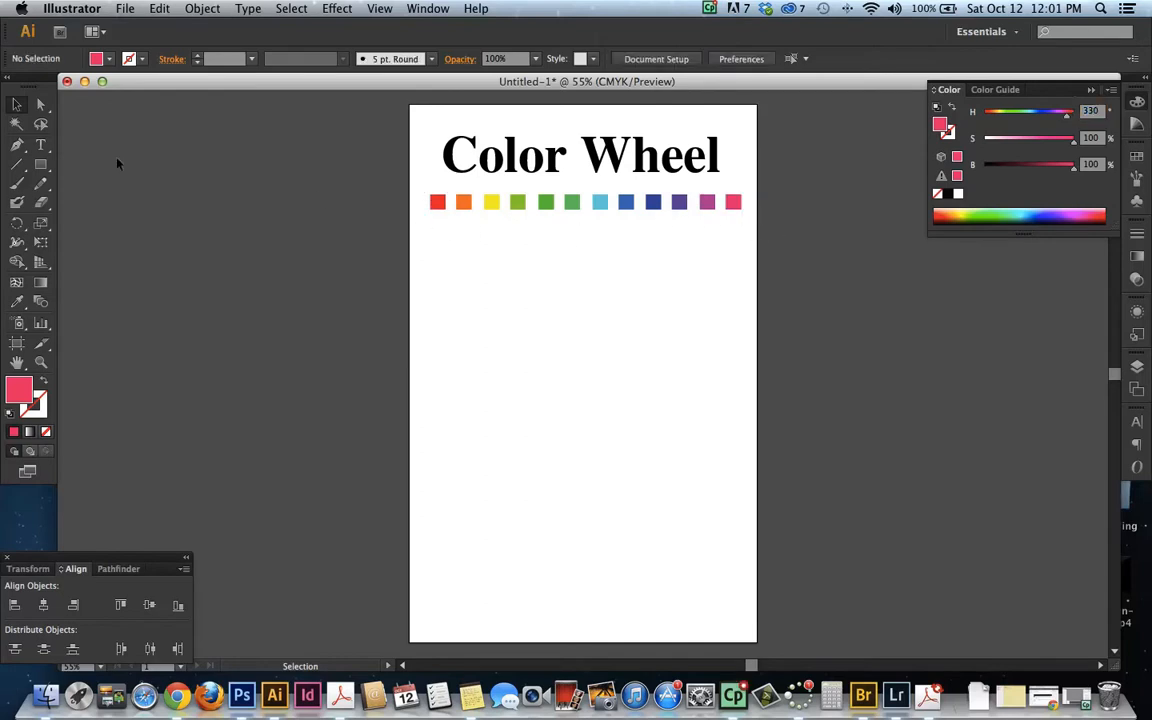
Add the caption "linear Color Wheel ( Scientaific" centered below the row of squares and enlarge it to about 18 pt
{"action": "left_click", "coordinate": [41, 145]}
{"action": "left_click", "coordinate": [510, 226]}
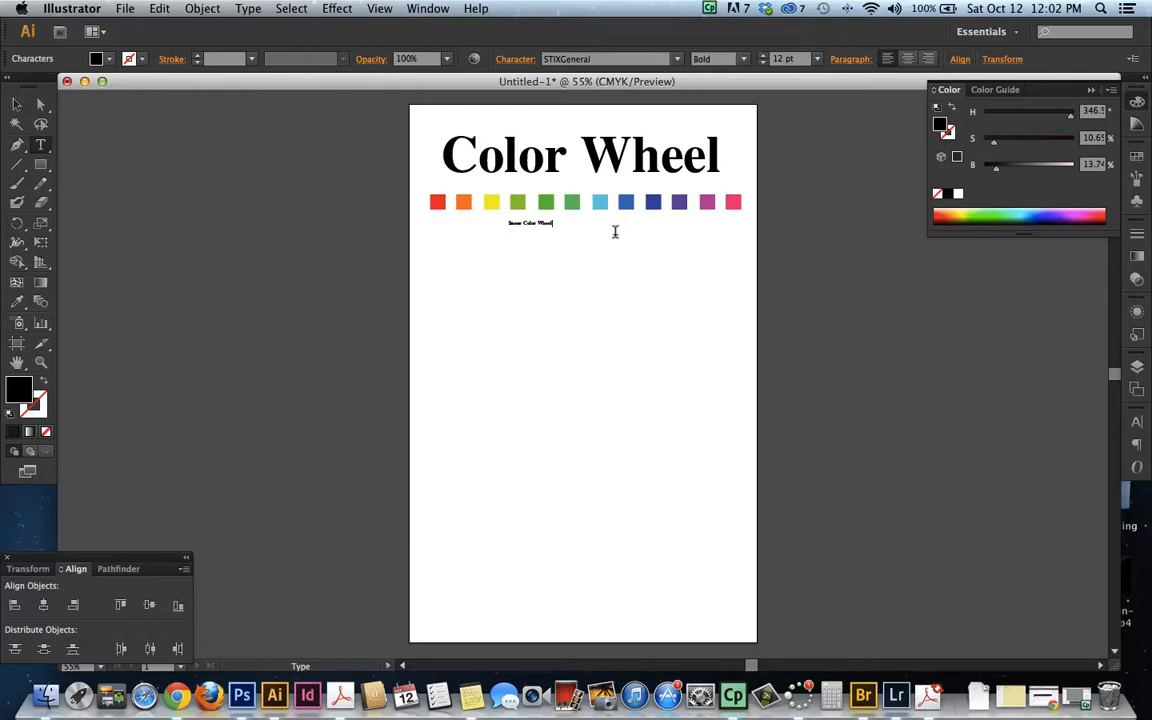
{"action": "type", "text": "F"}
{"action": "left_click", "coordinate": [17, 104]}
{"action": "left_click_drag", "start_coordinate": [577, 229], "coordinate": [619, 228]}
{"action": "left_click", "coordinate": [653, 261]}
Add the closing parenthesis to the caption and capitalize its first letter so it reads "Linear Color Wheel ( Scientaific )"
{"action": "left_click", "coordinate": [41, 362]}
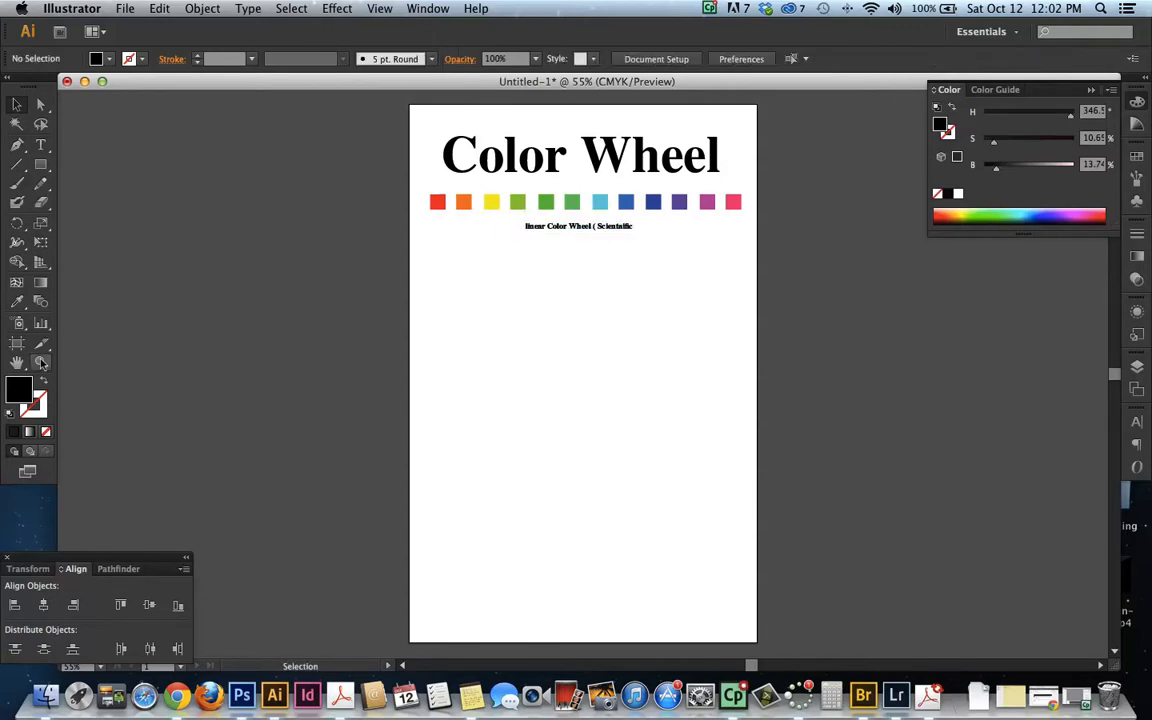
{"action": "left_click_drag", "start_coordinate": [410, 106], "coordinate": [758, 270]}
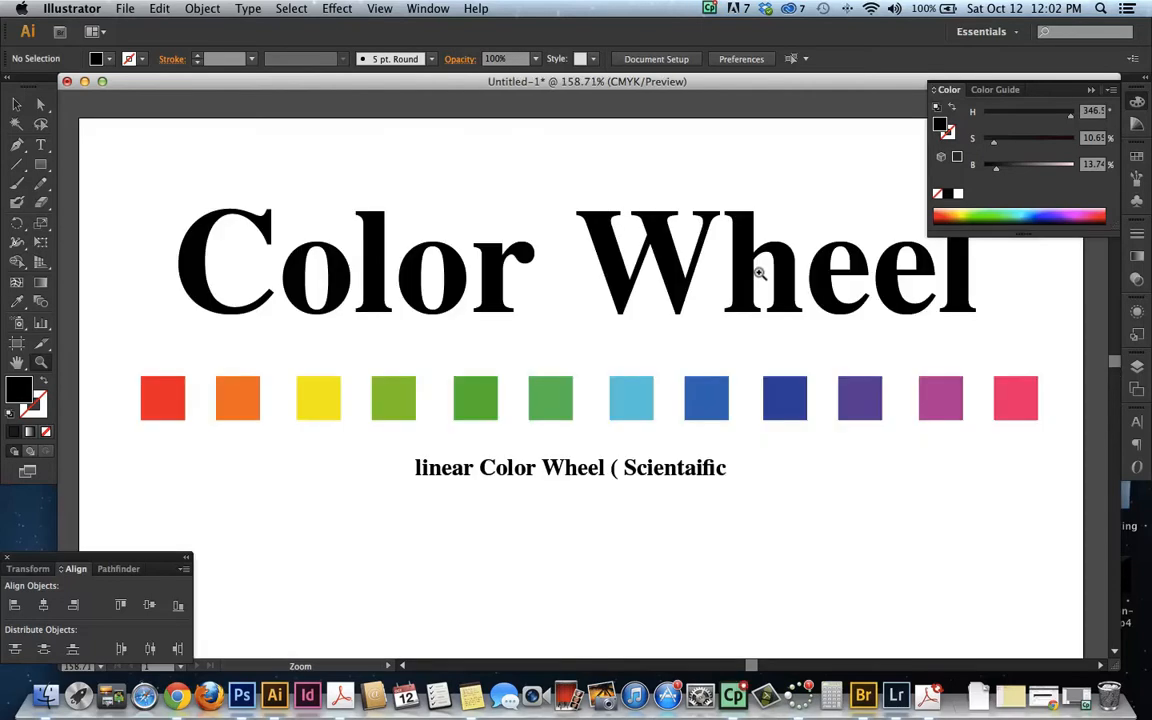
{"action": "left_click", "coordinate": [41, 145]}
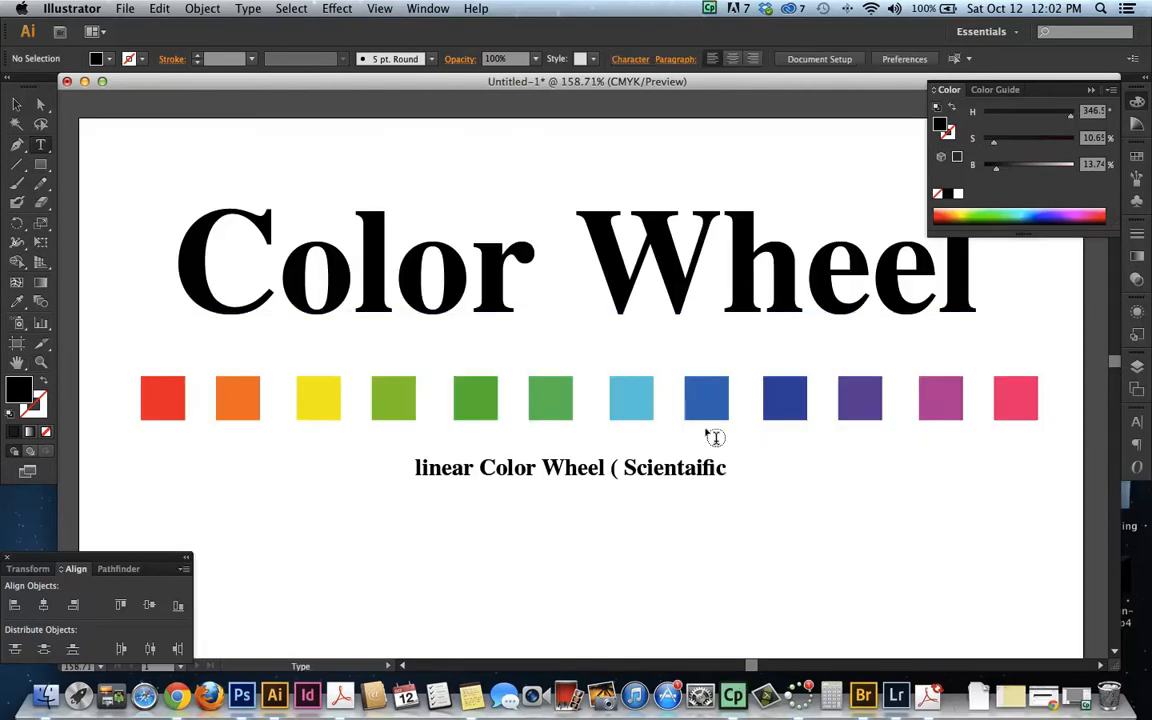
{"action": "left_click", "coordinate": [720, 458]}
{"action": "type", "text": ")"}
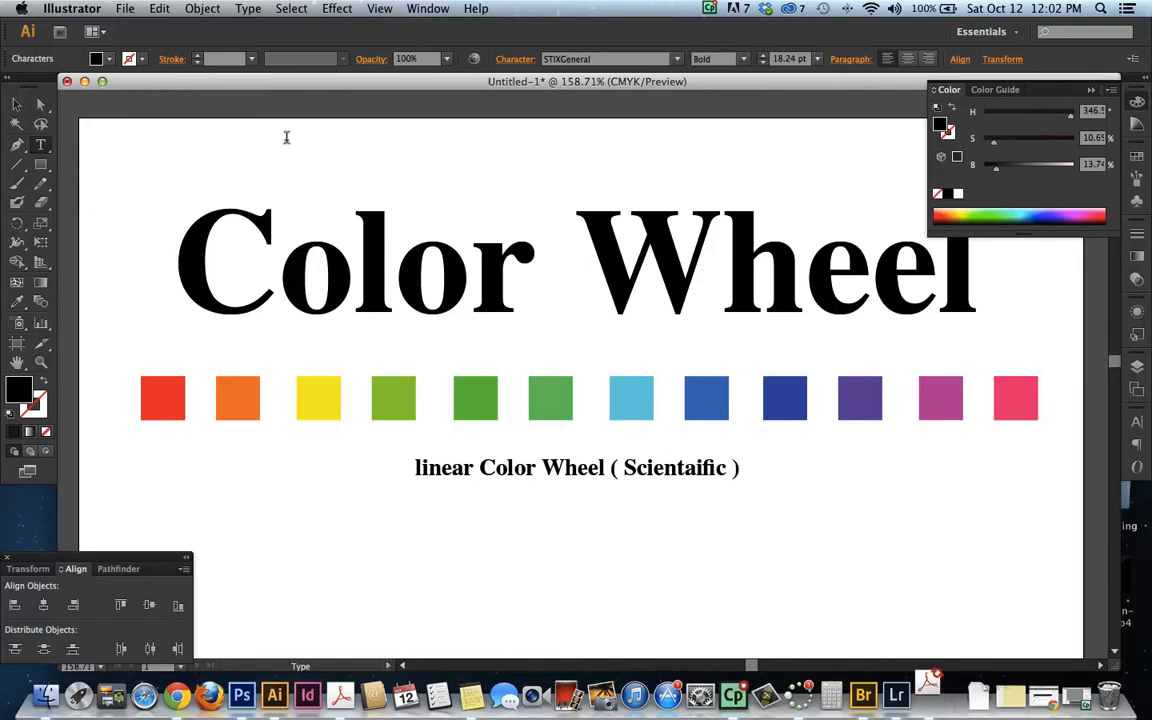
{"action": "left_click_drag", "start_coordinate": [415, 467], "coordinate": [423, 467]}
{"action": "type", "text": "L"}
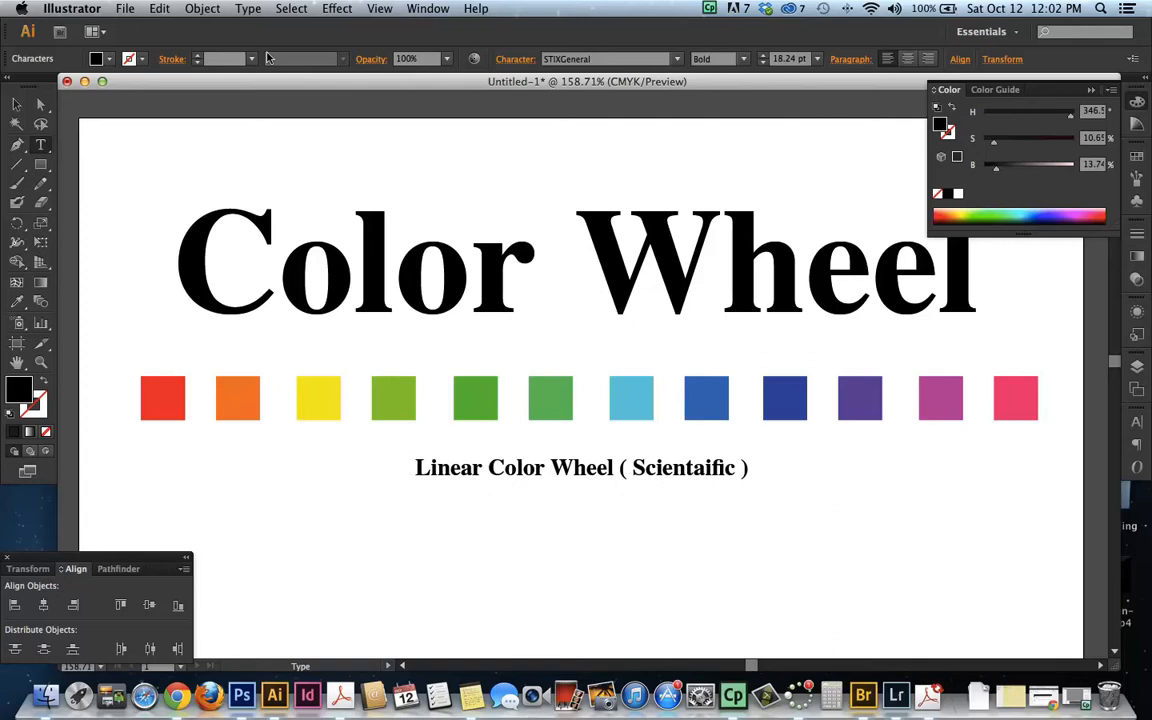
Run a spelling check on the document and replace "Scientaific" in the caption with "Scientific"
{"action": "left_click", "coordinate": [123, 9]}
{"action": "mouse_move", "coordinate": [245, 8]}
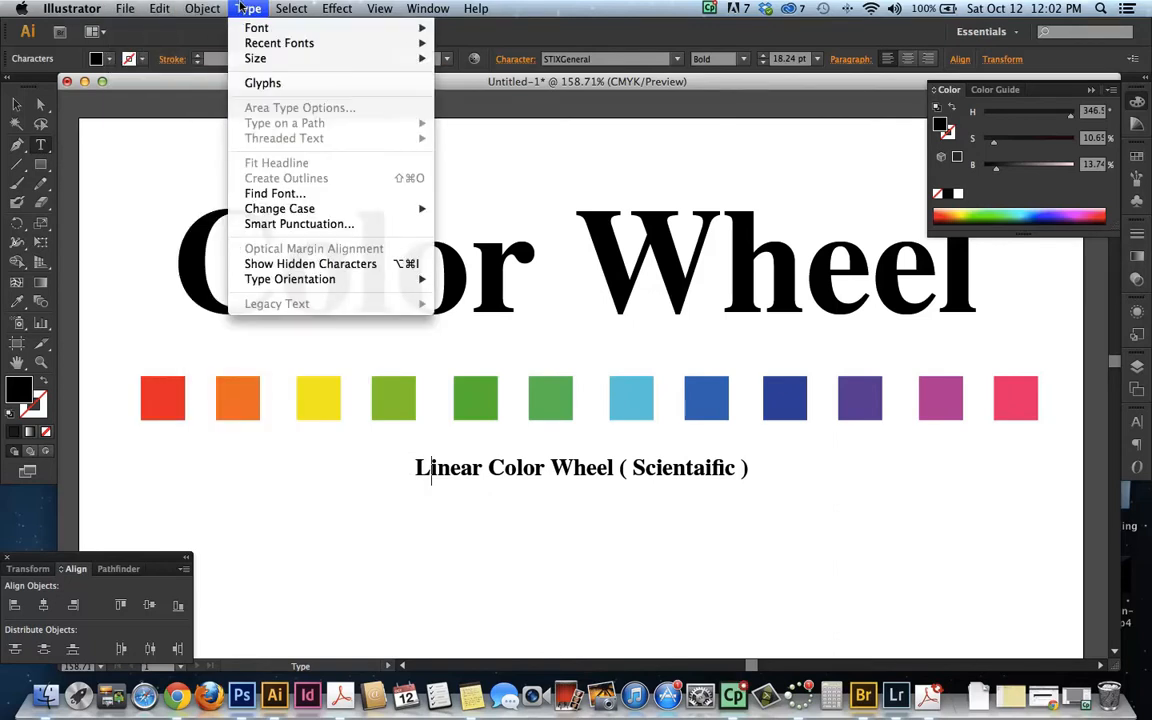
{"action": "mouse_move", "coordinate": [163, 8]}
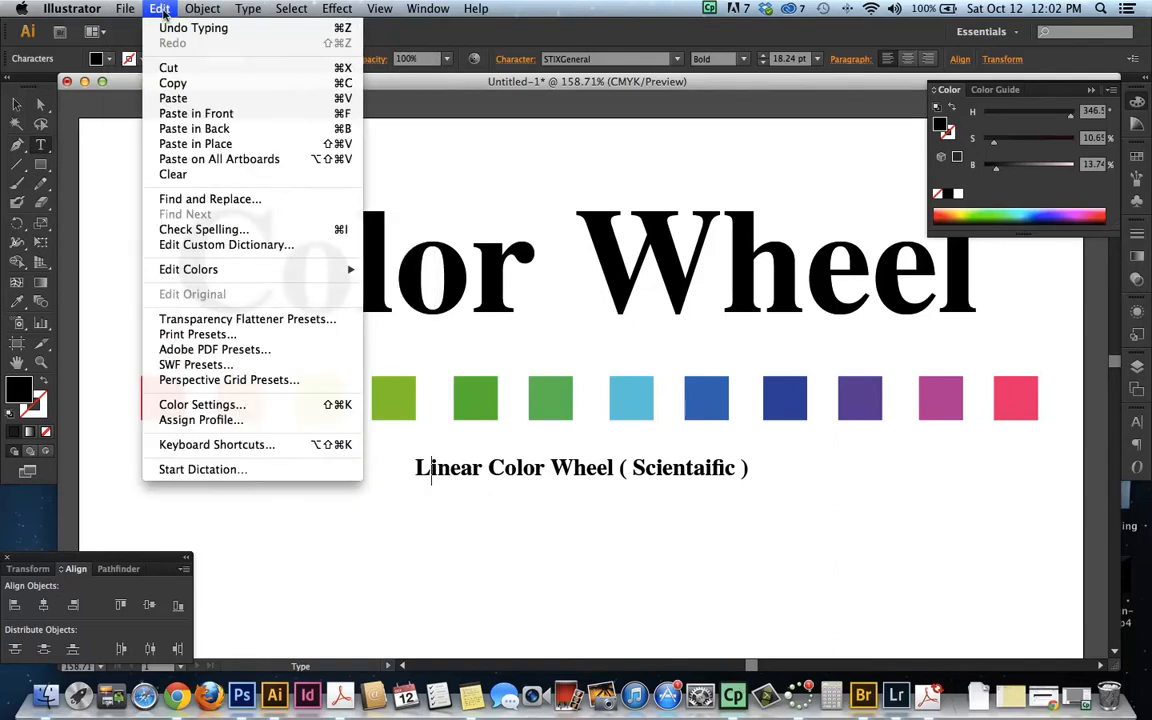
{"action": "left_click", "coordinate": [176, 231]}
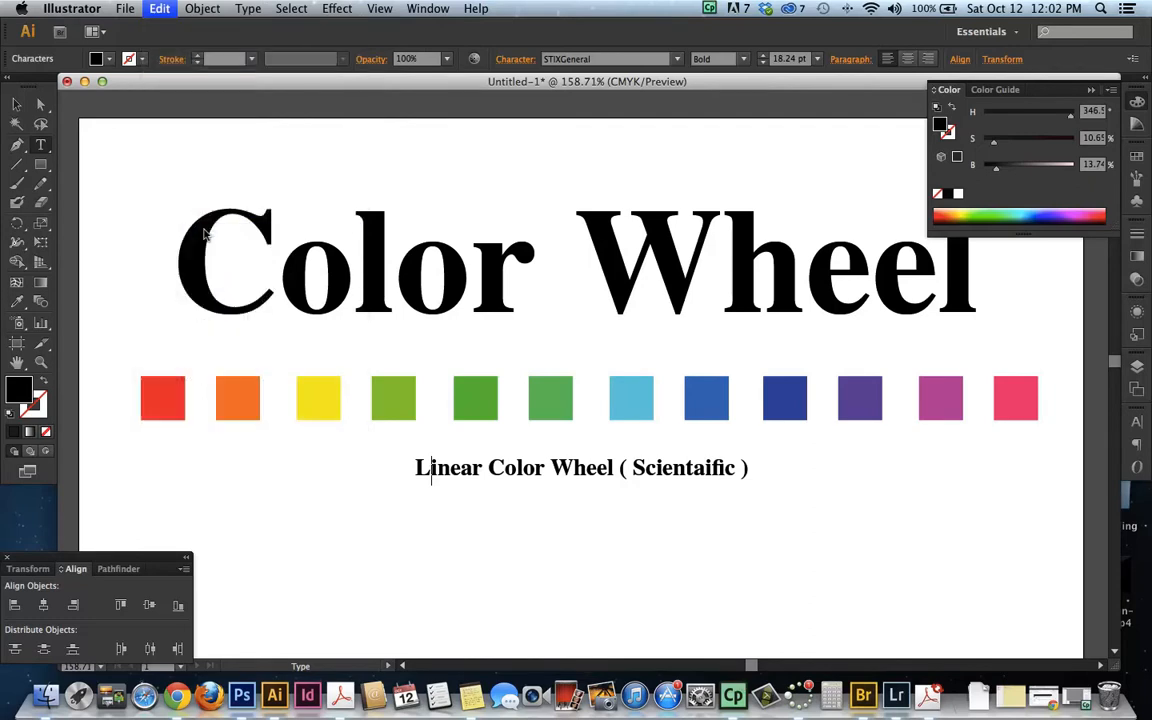
{"action": "left_click", "coordinate": [820, 283]}
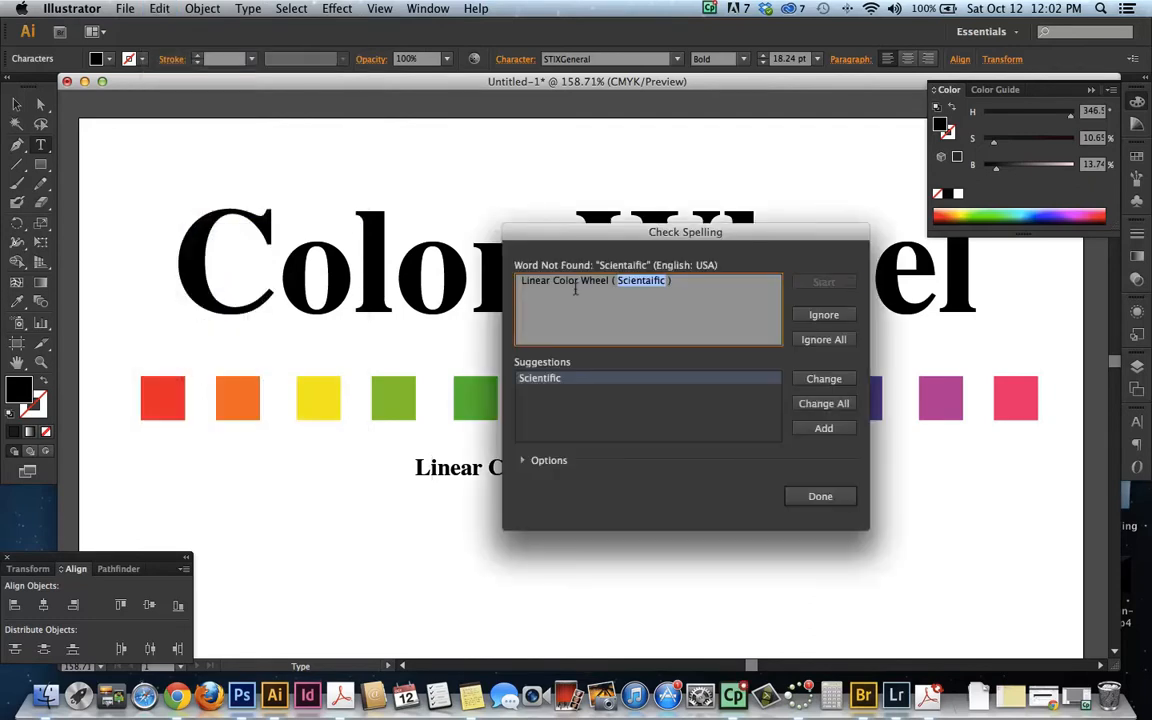
{"action": "double_click", "coordinate": [540, 378]}
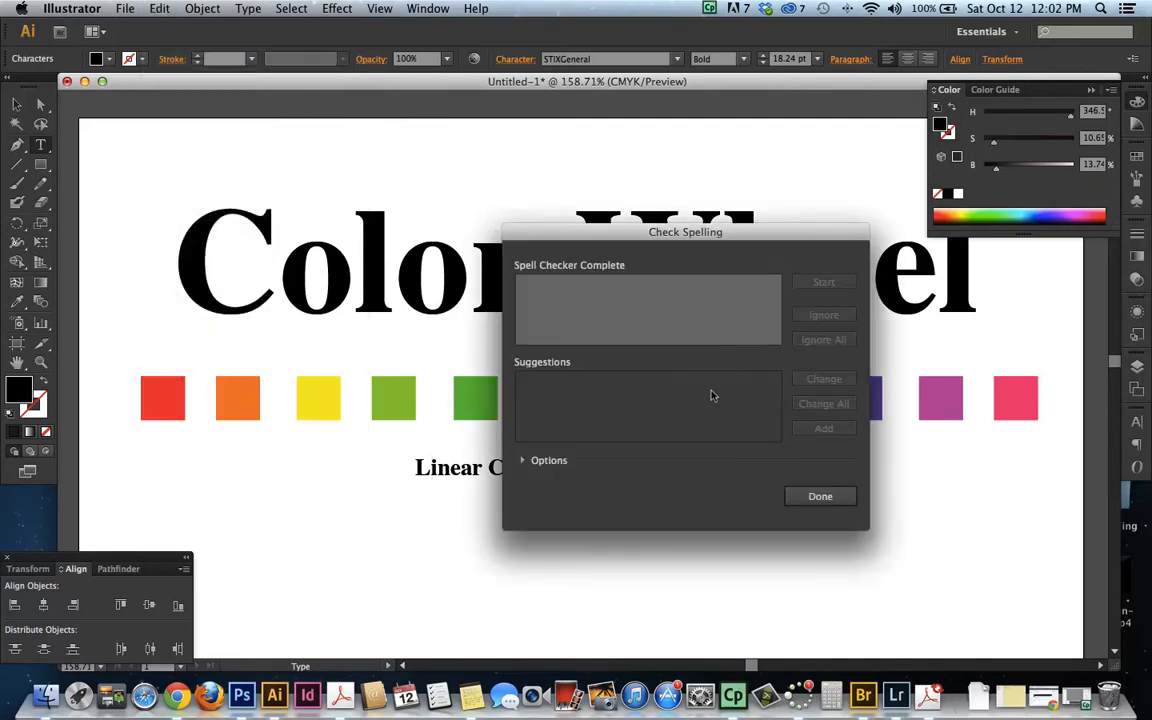
{"action": "left_click", "coordinate": [840, 498]}
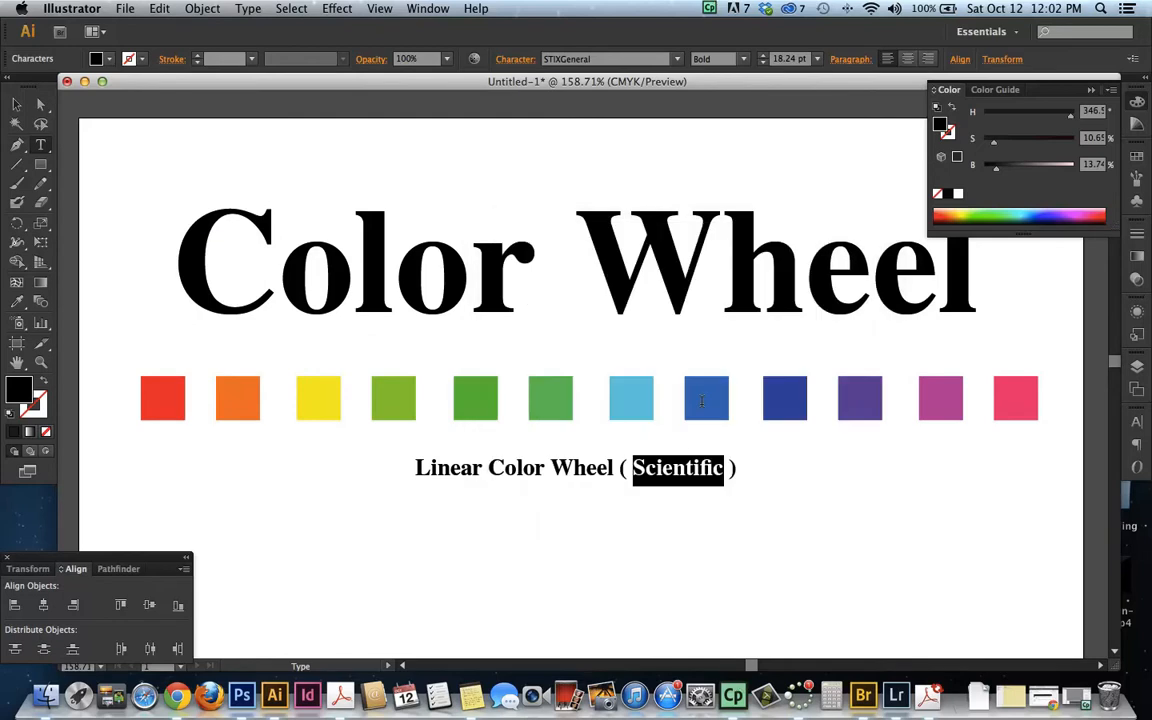
Remove the spaces just inside the caption's parentheses so it reads "Linear Color Wheel (Scientific)"
{"action": "left_click", "coordinate": [675, 465]}
{"action": "left_click", "coordinate": [632, 464]}
{"action": "key", "text": "BackSpace"}
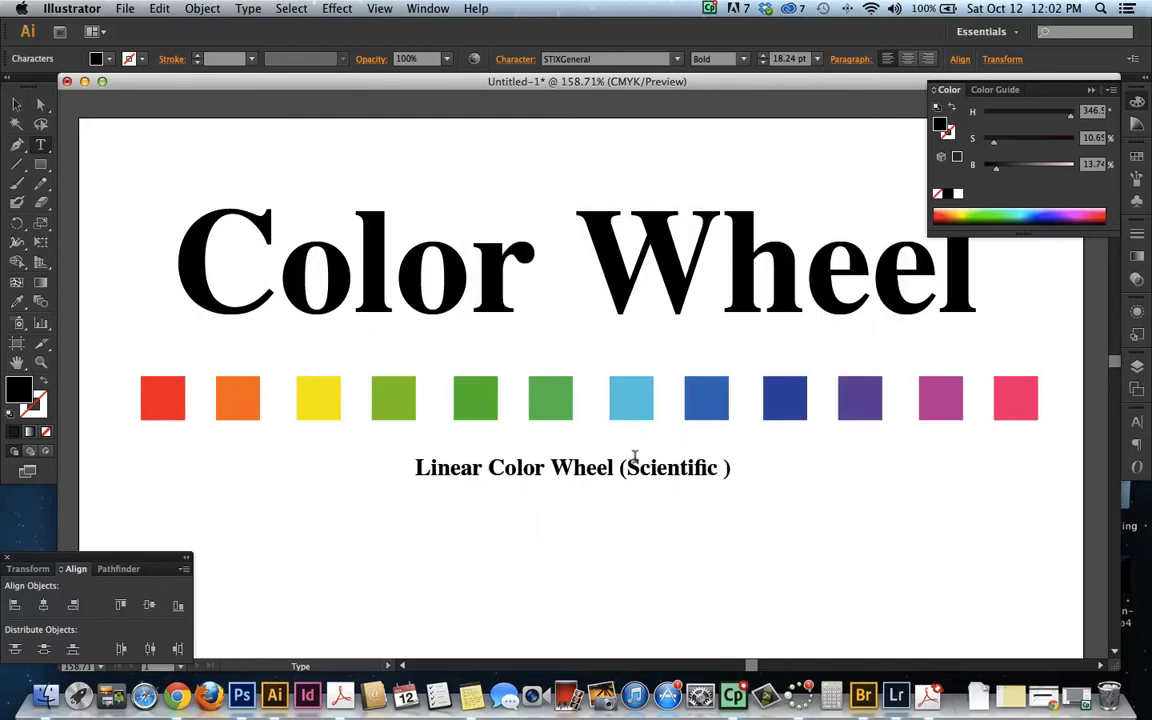
{"action": "left_click", "coordinate": [723, 464]}
{"action": "key", "text": "BackSpace"}
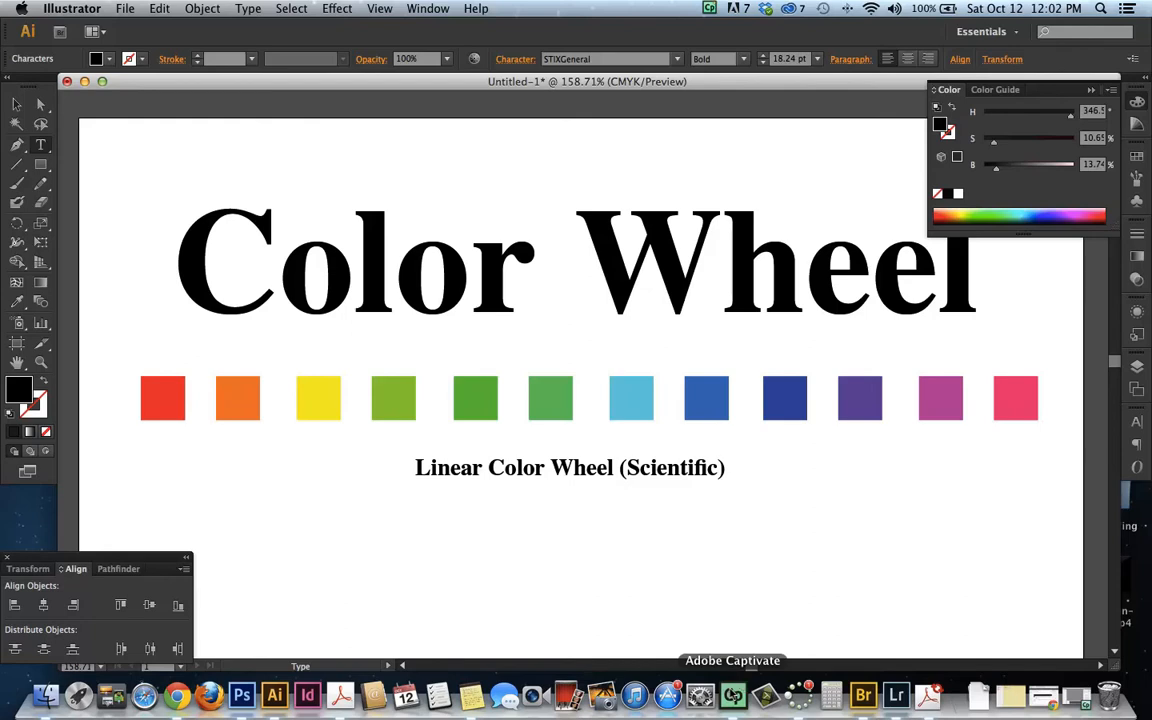
{"action": "left_click", "coordinate": [733, 695]}
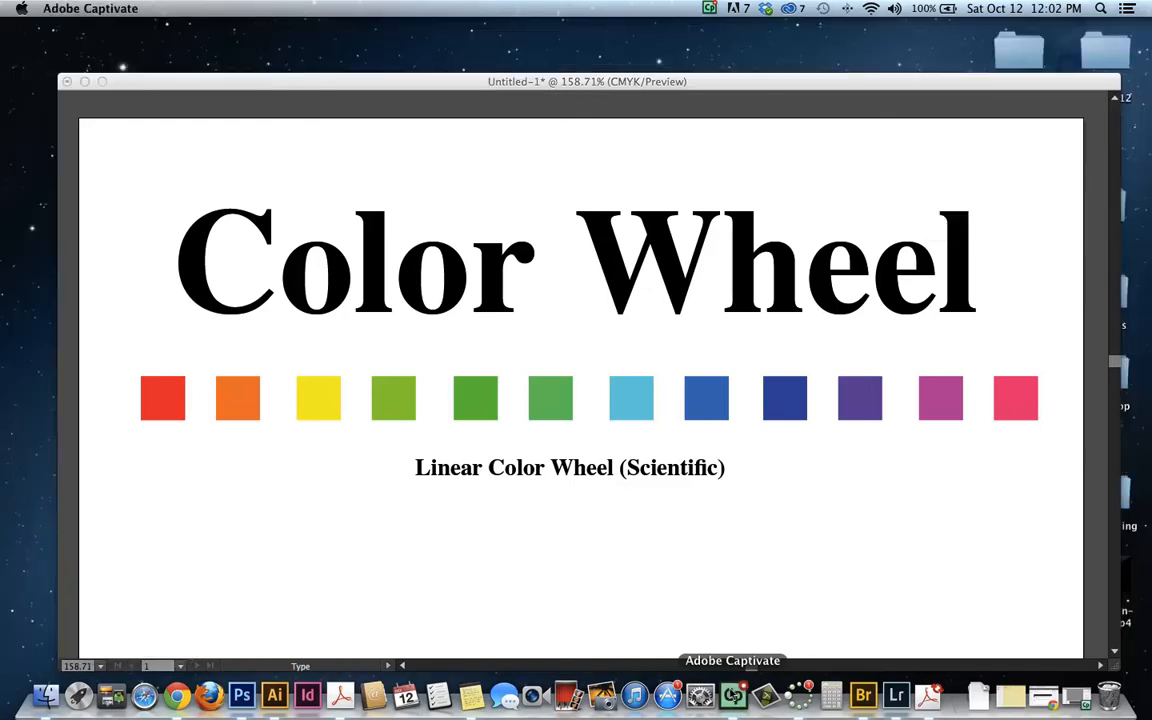